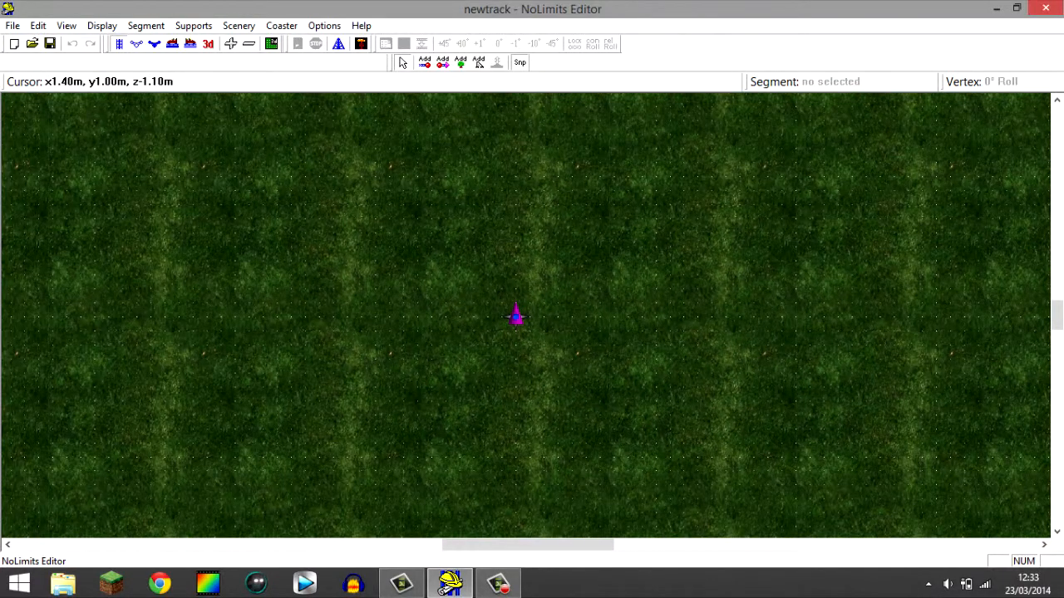
# - Examine the empty ground around the origin in the top view at several zoom levels
pyautogui.scroll(4, 516, 316)
pyautogui.scroll(-2, 477, 317)
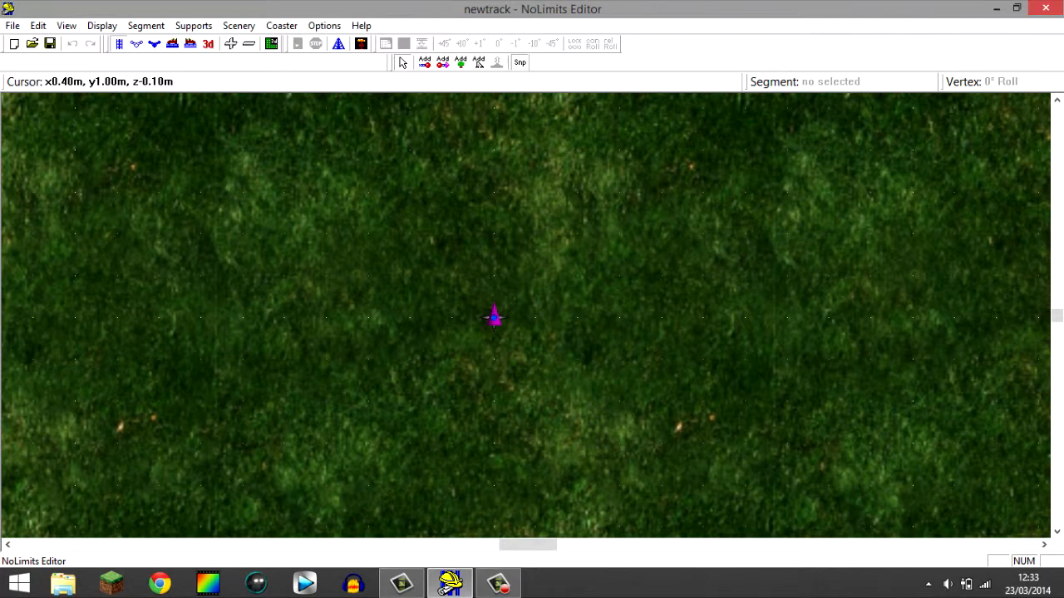
pyautogui.scroll(3, 491, 317)
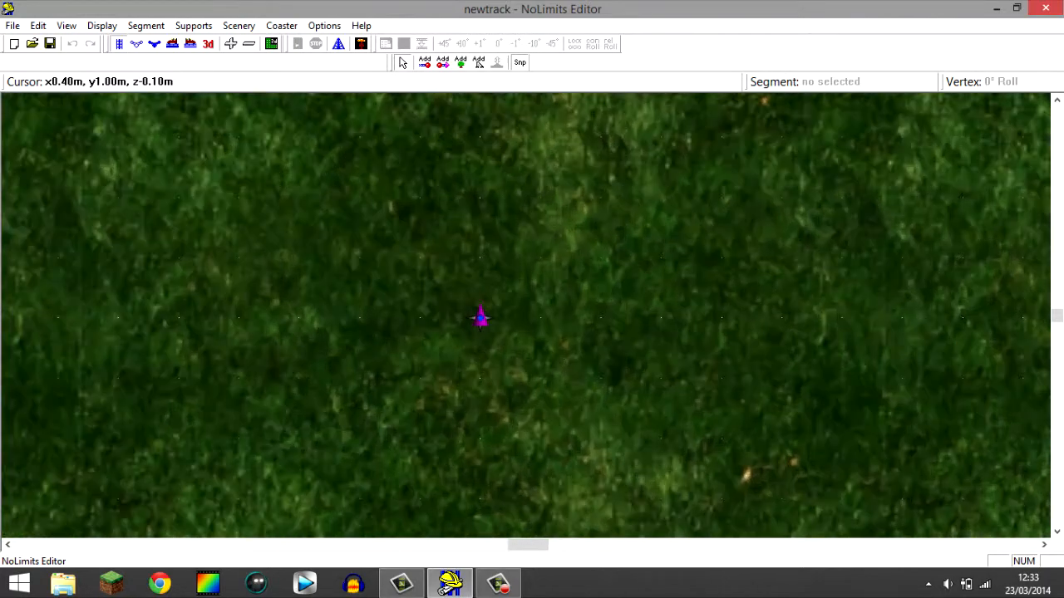
pyautogui.scroll(-5, 460, 317)
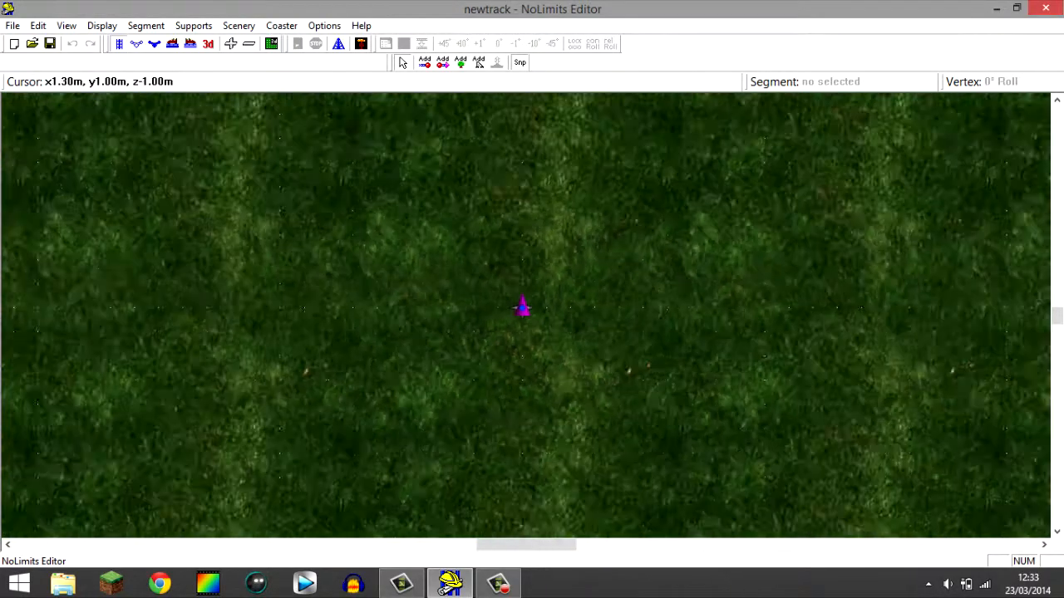
pyautogui.scroll(-3, 527, 314)
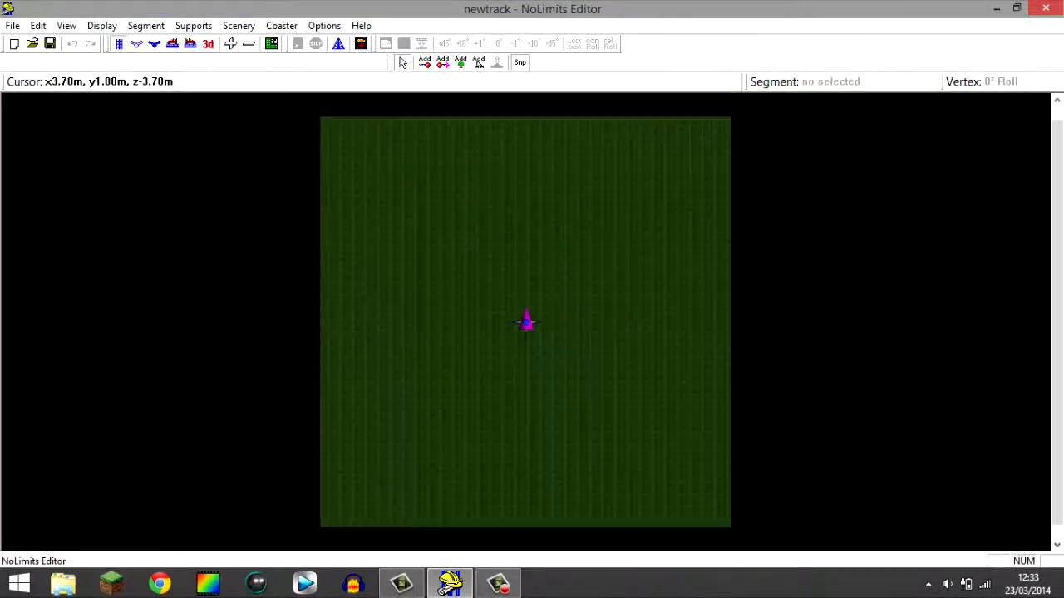
pyautogui.scroll(5, 527, 321)
pyautogui.scroll(3, 527, 344)
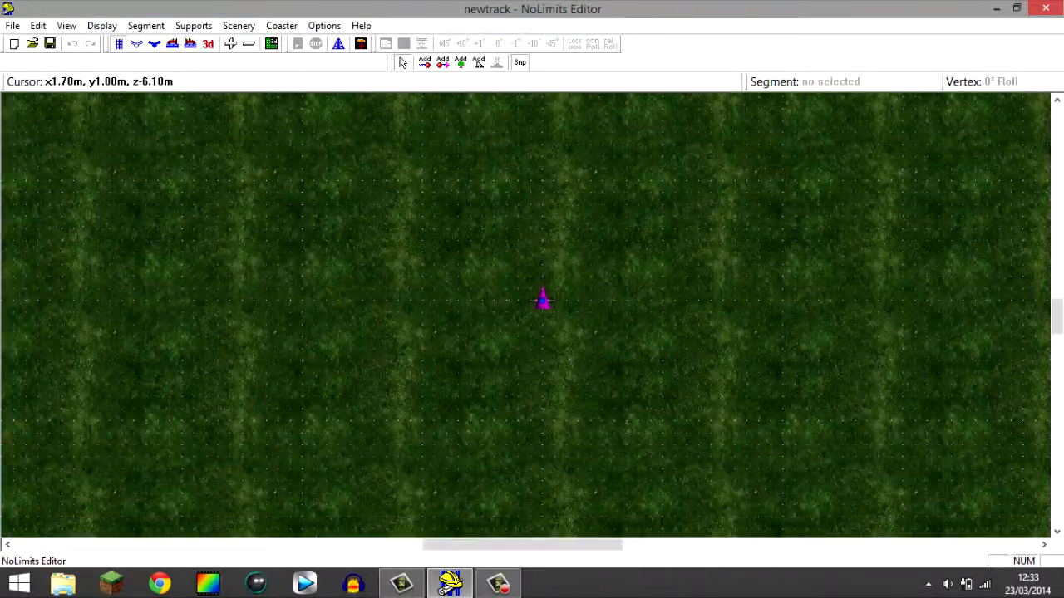
pyautogui.scroll(3, 549, 295)
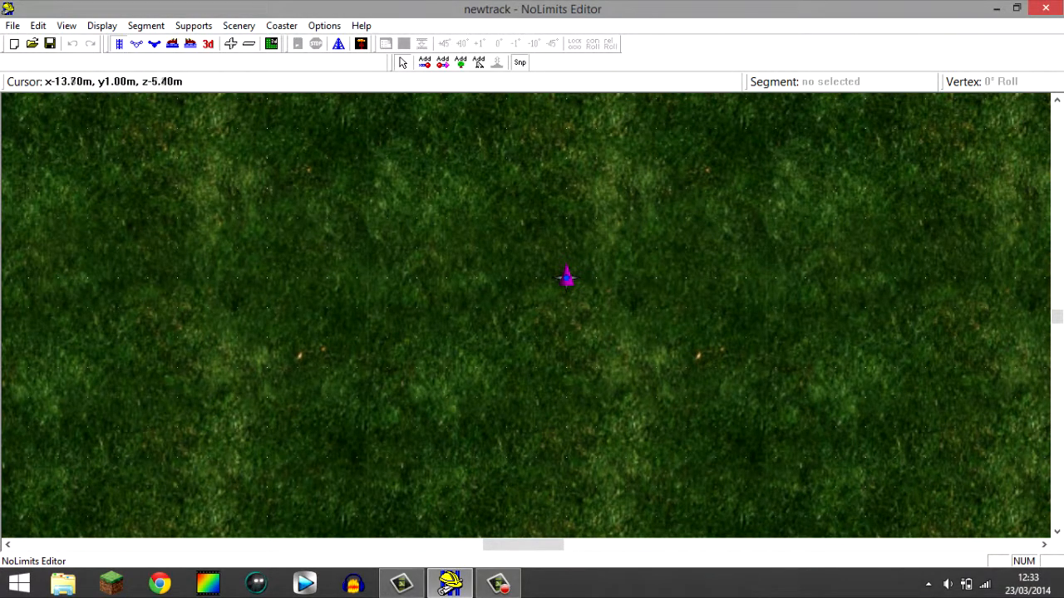
pyautogui.scroll(-3, 566, 277)
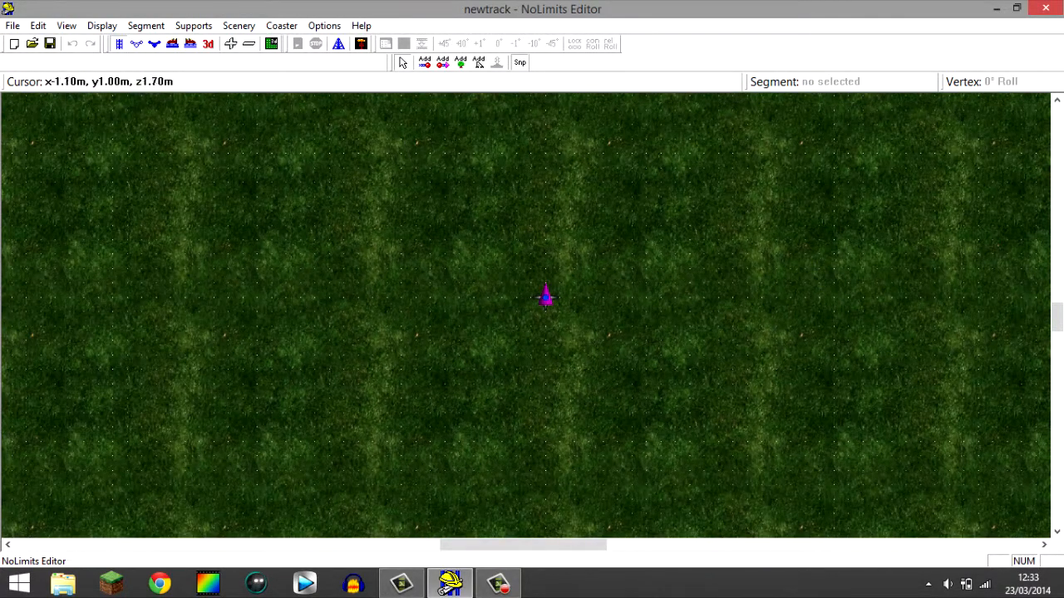
pyautogui.scroll(3, 468, 314)
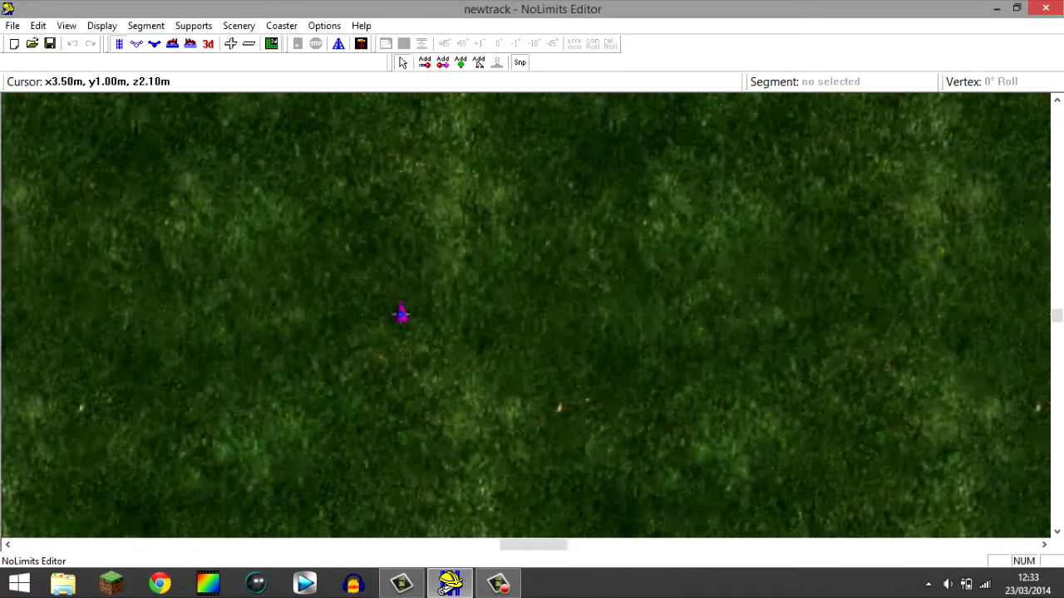
pyautogui.scroll(2, 402, 314)
pyautogui.moveTo(377, 313); pyautogui.dragTo(470, 280, button='right')
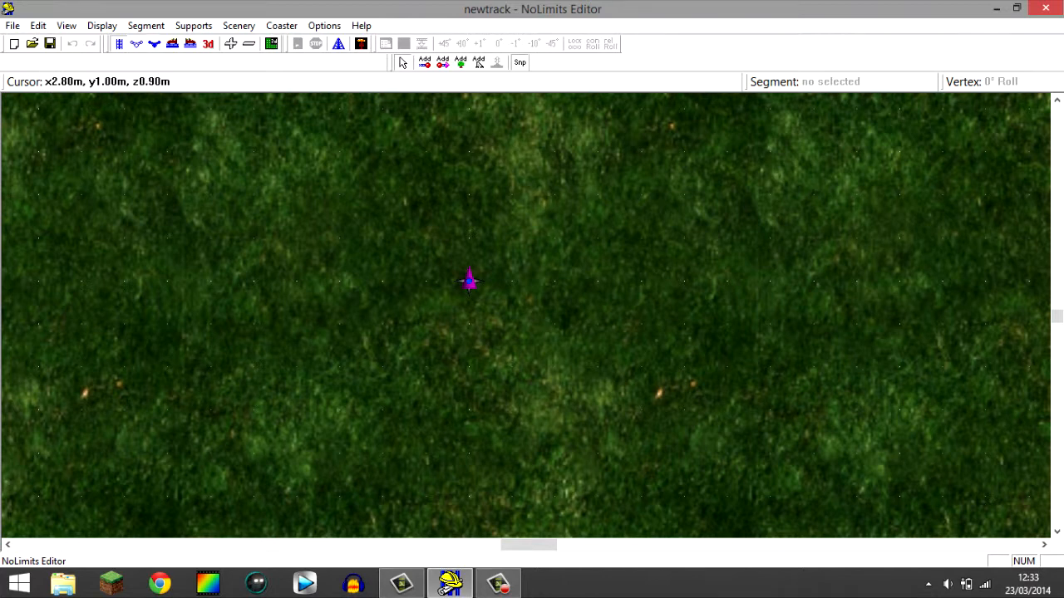
pyautogui.moveTo(470, 280); pyautogui.dragTo(542, 273, button='right')
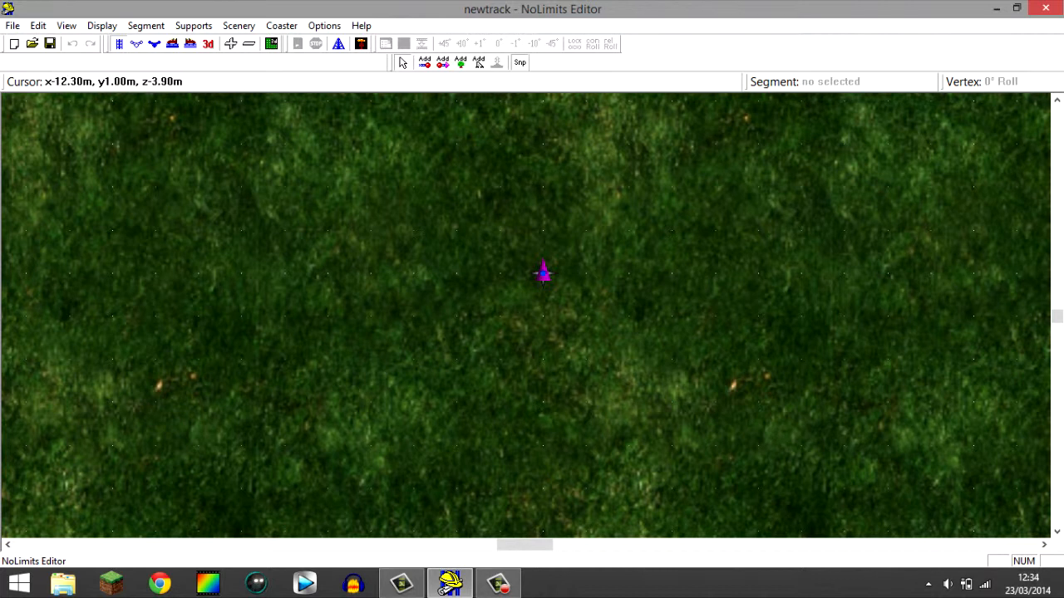
pyautogui.click(12, 26)
pyautogui.click(38, 25)
pyautogui.click(13, 26)
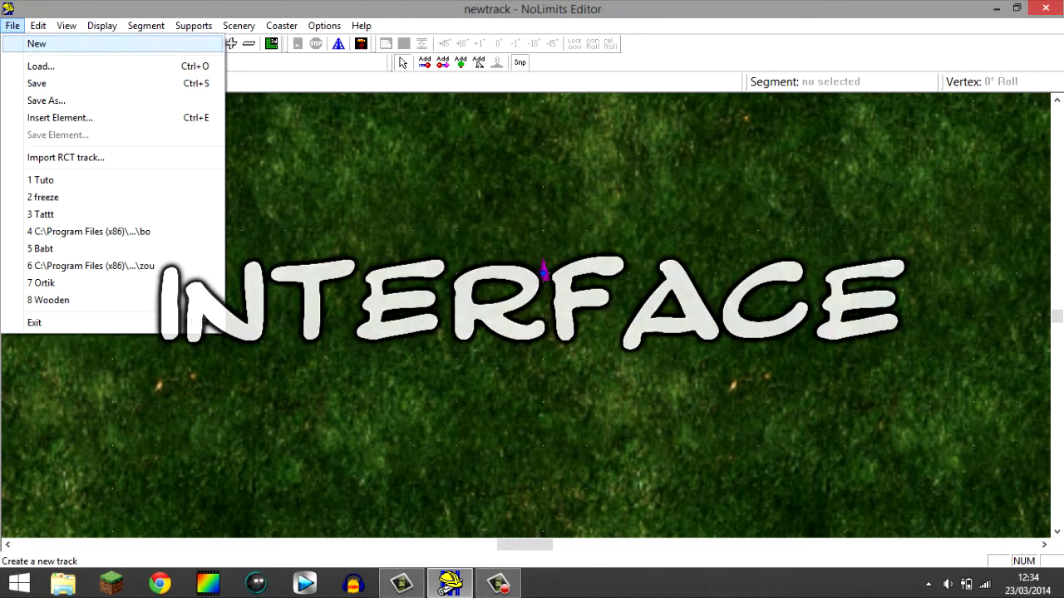
pyautogui.moveTo(38, 26)
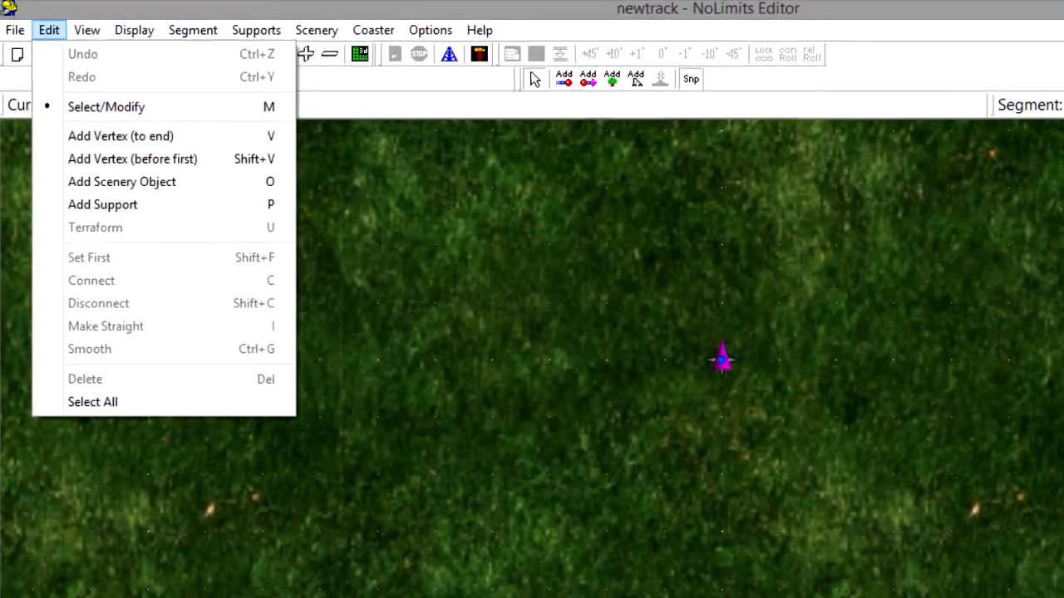
pyautogui.moveTo(133, 30)
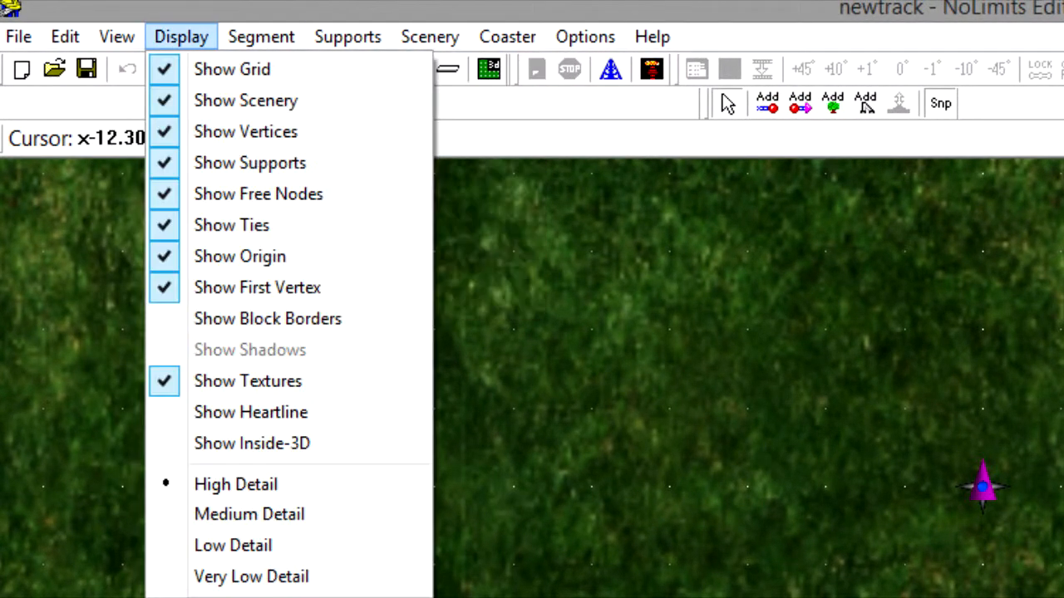
# - Turn the grid display off and back on
pyautogui.click(231, 69)
pyautogui.click(181, 36)
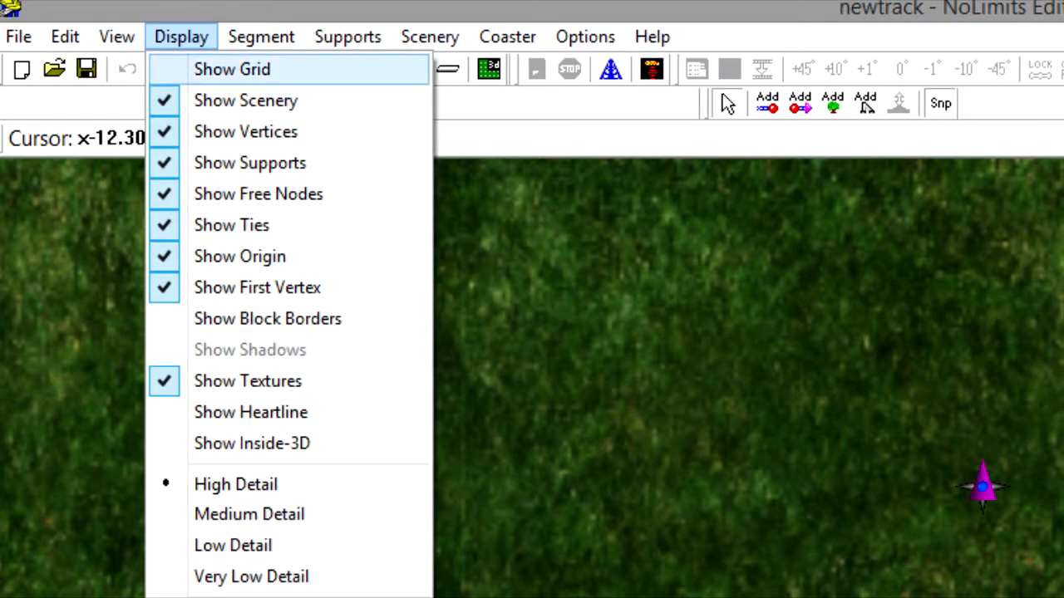
pyautogui.click(231, 69)
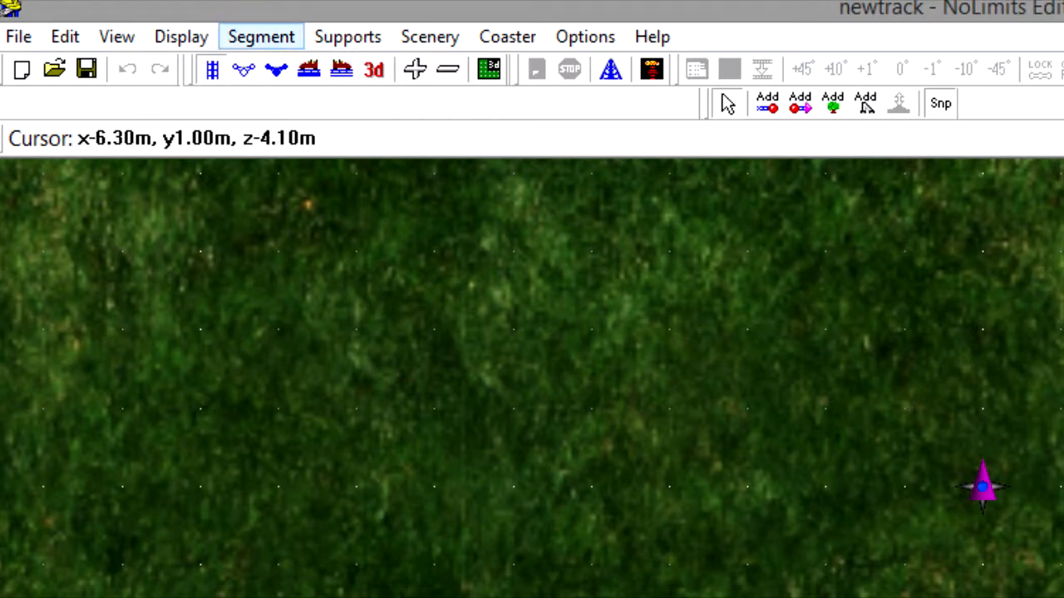
# - In the terrain settings, try the Dirt preset and apply the Grass preset as land texture
pyautogui.click(260, 37)
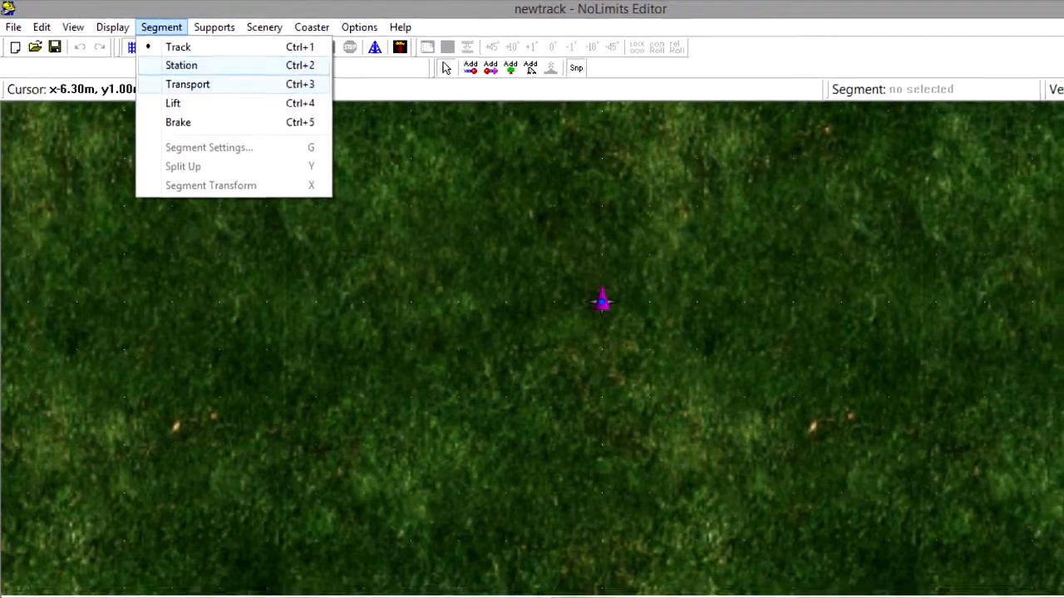
pyautogui.moveTo(213, 26)
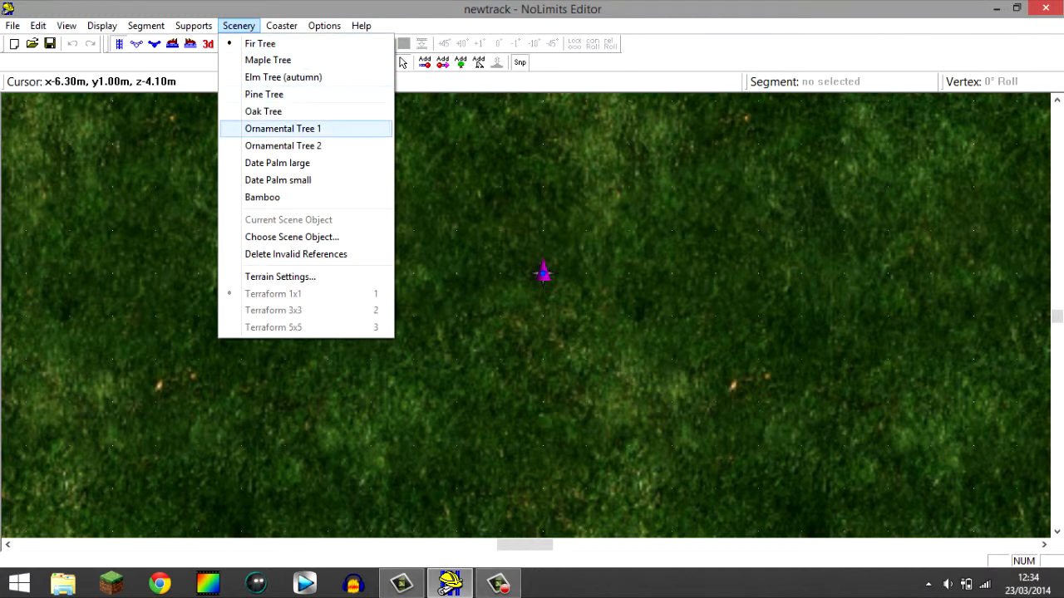
pyautogui.click(280, 277)
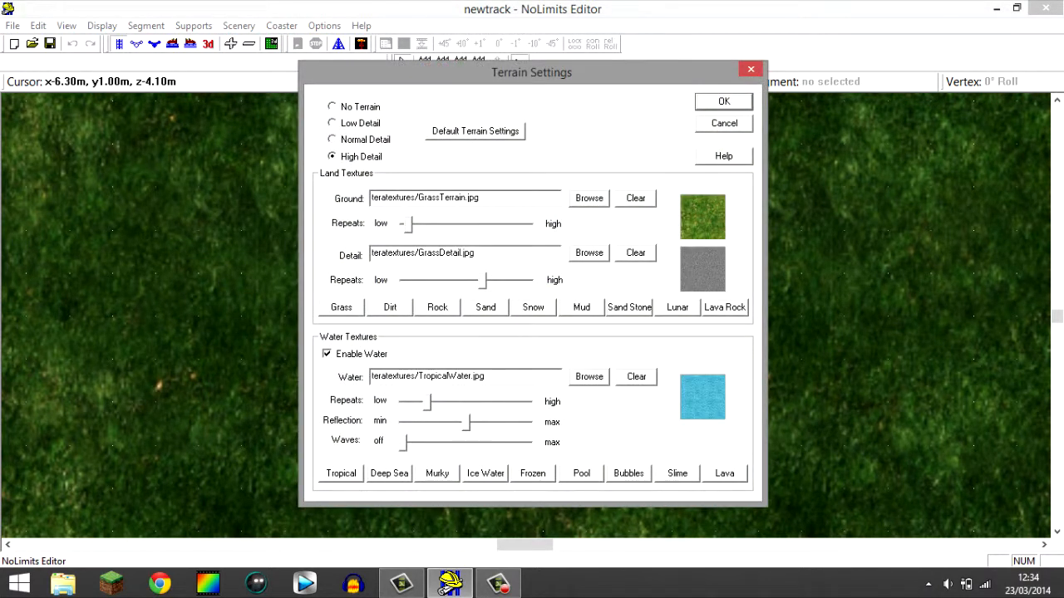
pyautogui.click(389, 306)
pyautogui.click(341, 306)
pyautogui.click(724, 101)
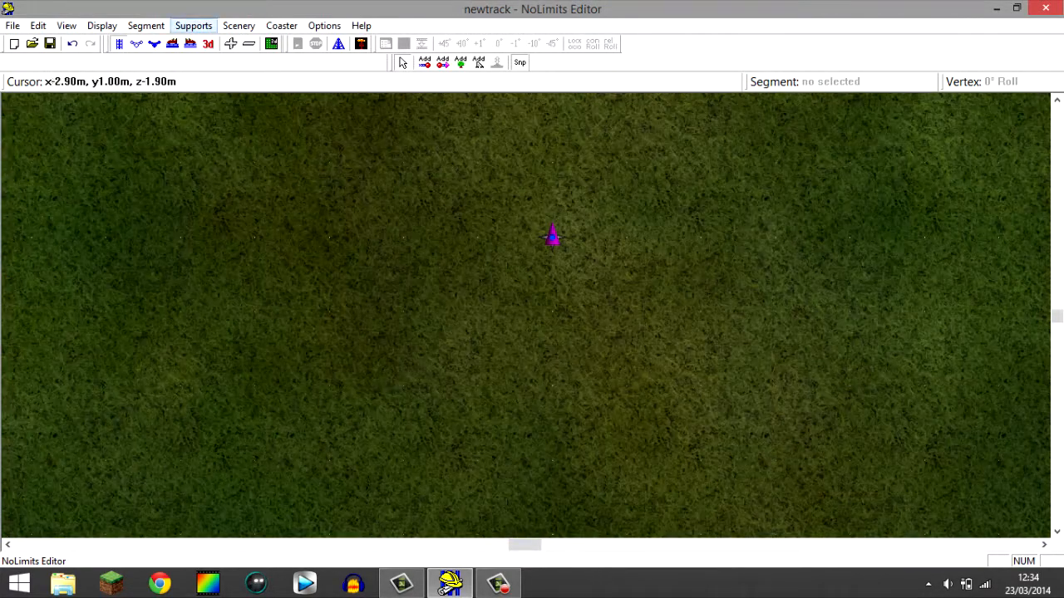
# - Switch the terrain settings to No Terrain and apply them
pyautogui.click(238, 26)
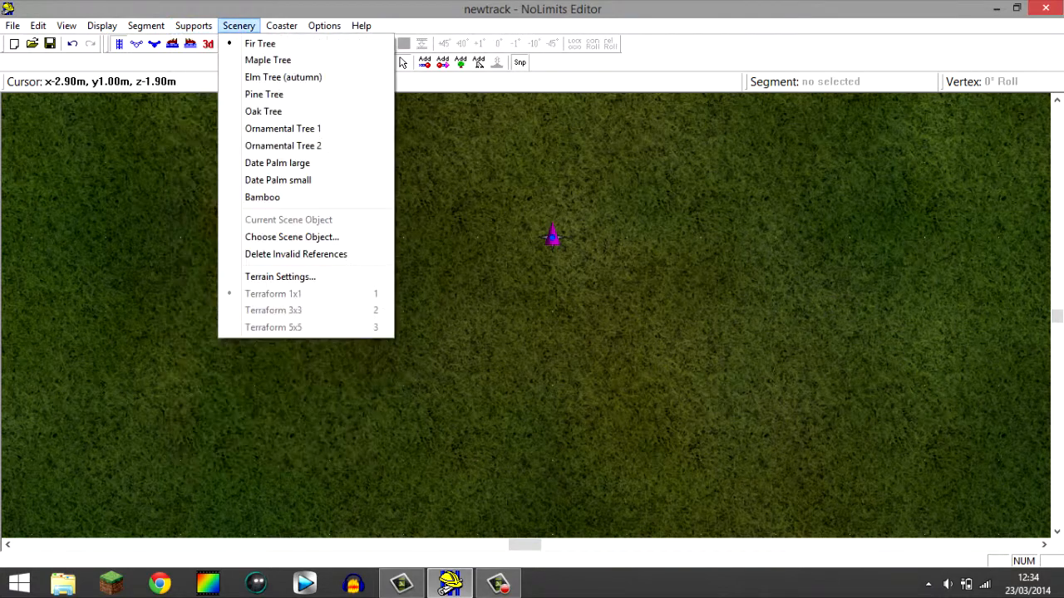
pyautogui.click(280, 277)
pyautogui.click(341, 307)
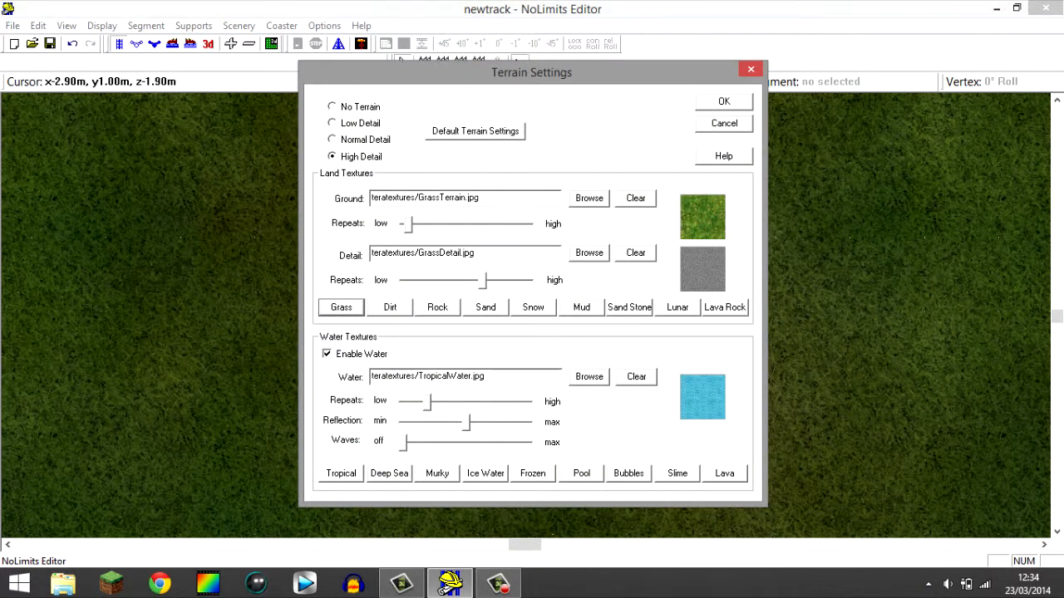
pyautogui.click(332, 107)
pyautogui.click(724, 100)
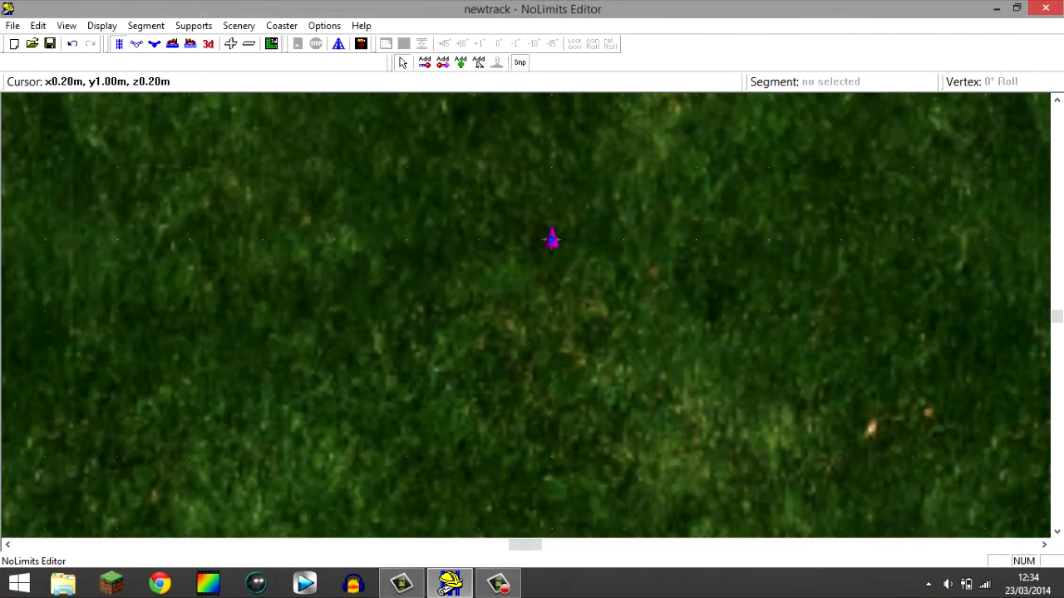
pyautogui.click(281, 25)
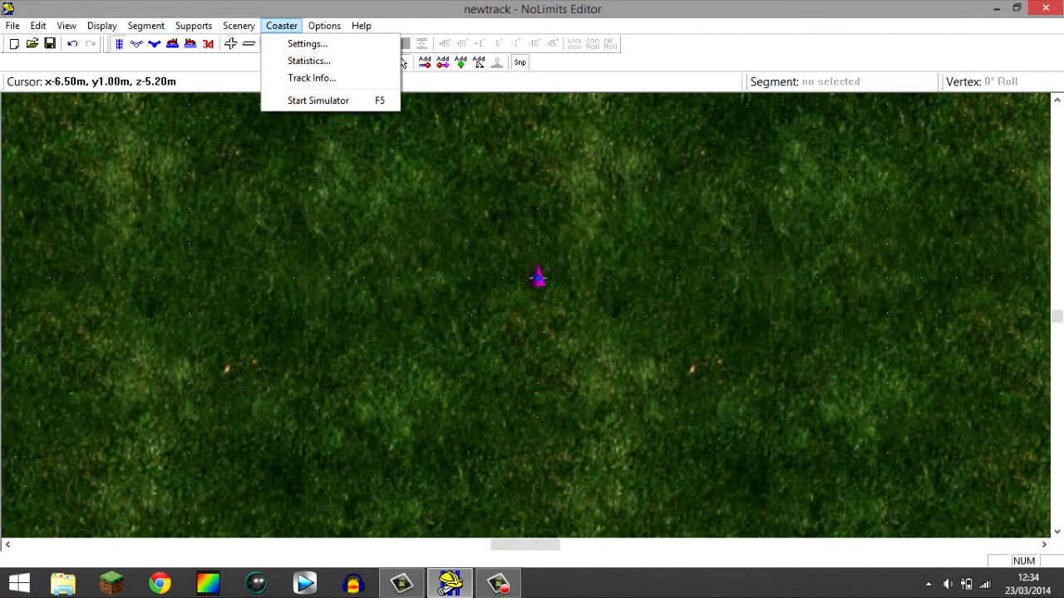
pyautogui.moveTo(324, 25)
pyautogui.press('Escape')
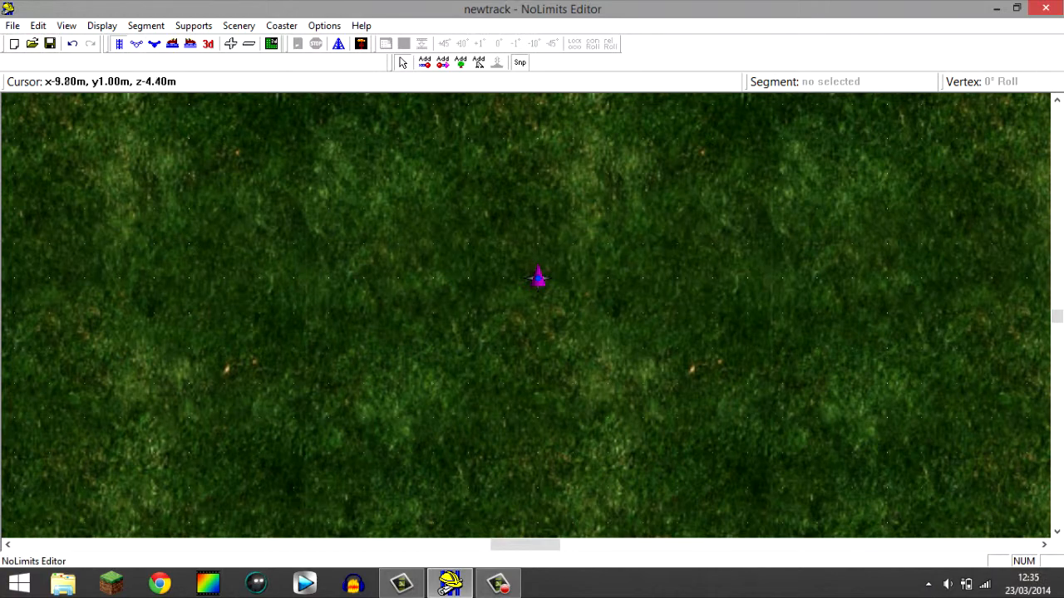
pyautogui.scroll(2, 538, 279)
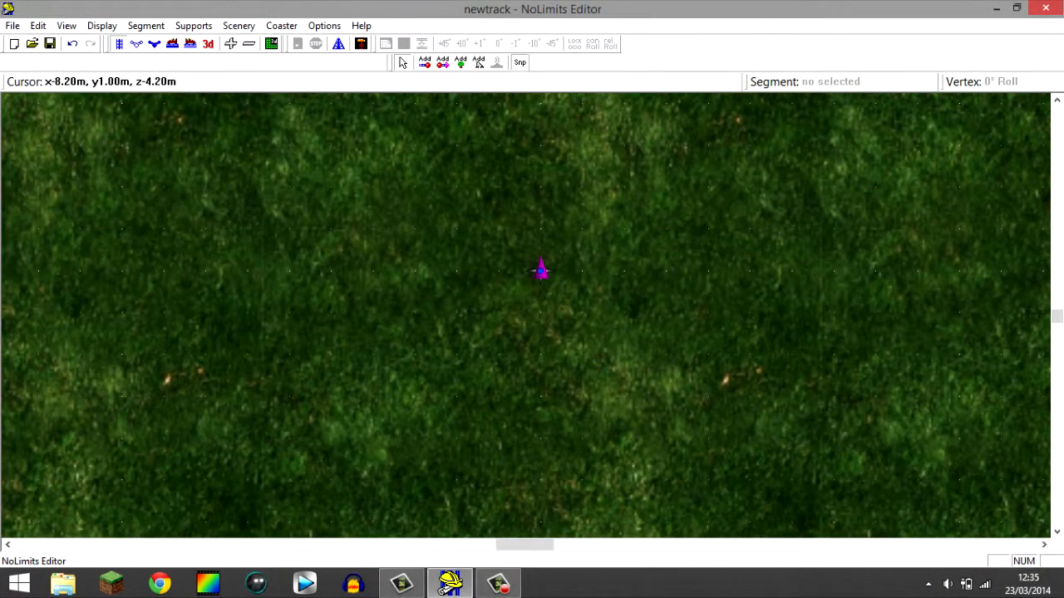
# - Inspect the empty layout in the back, front, side and 3D views, and return to the top view
pyautogui.click(136, 44)
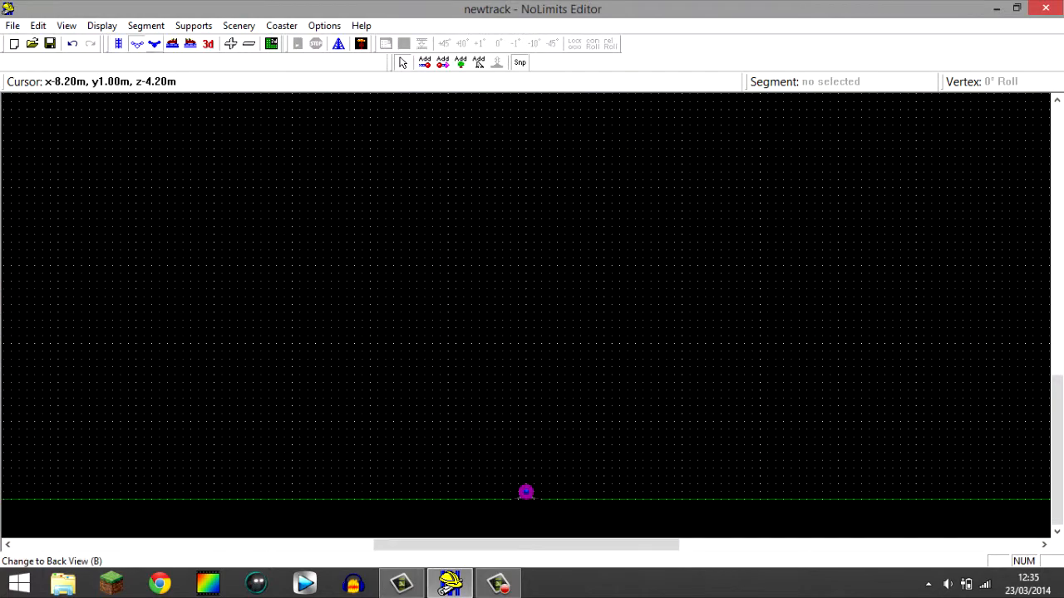
pyautogui.click(154, 43)
pyautogui.click(190, 43)
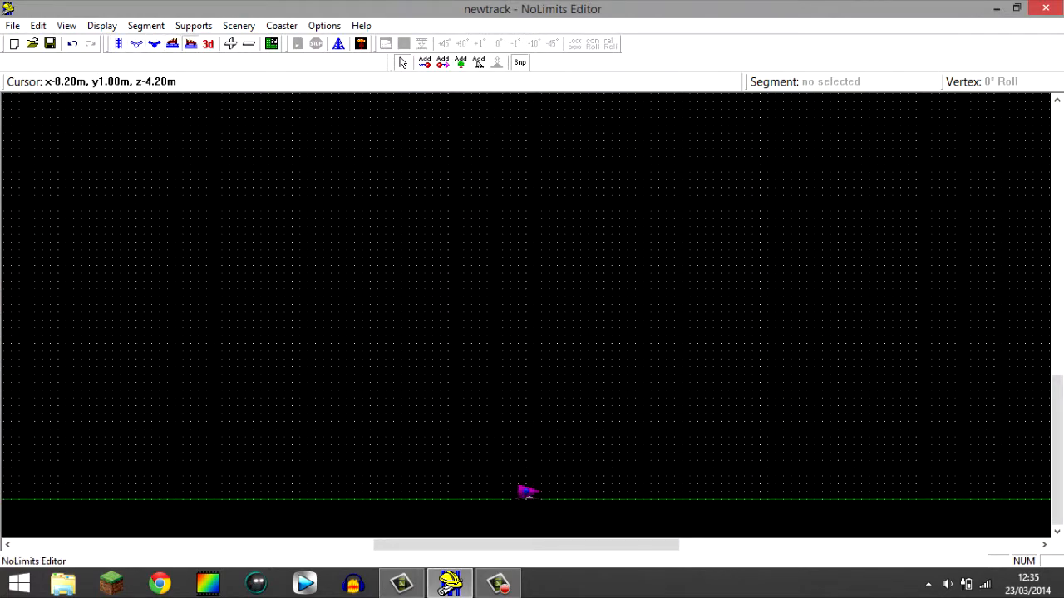
pyautogui.click(208, 43)
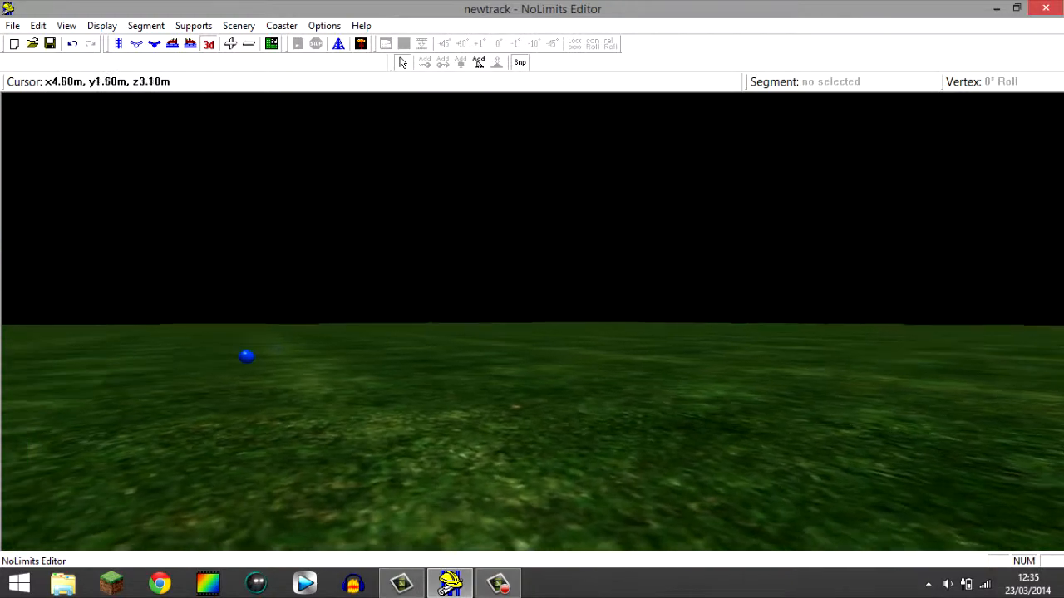
pyautogui.moveTo(247, 356); pyautogui.dragTo(600, 335, button='right')
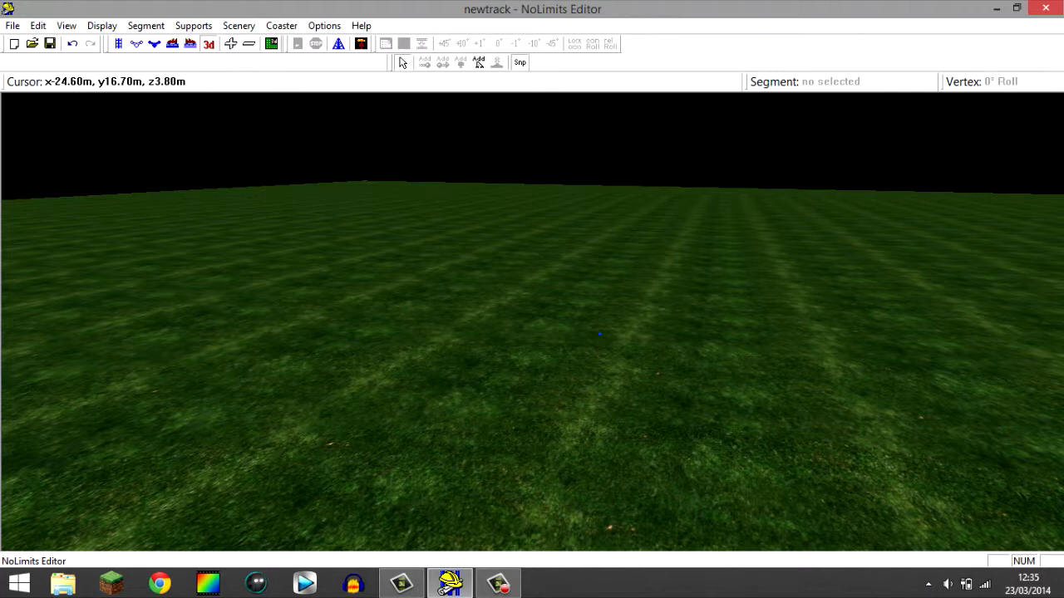
pyautogui.click(118, 44)
pyautogui.scroll(-2, 548, 291)
pyautogui.scroll(3, 565, 283)
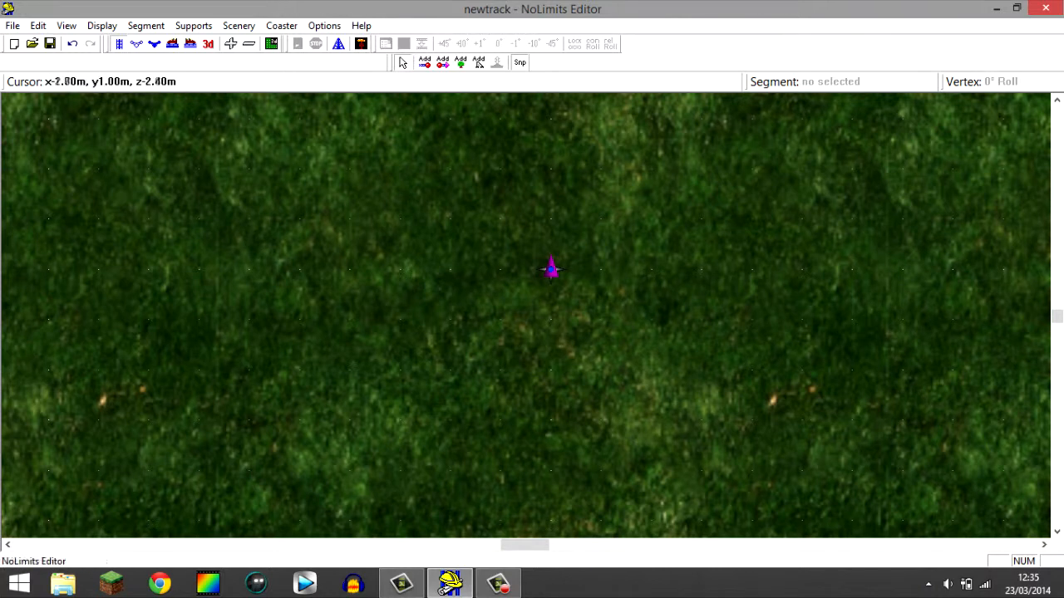
pyautogui.moveTo(557, 210); pyautogui.dragTo(598, 282, button='right')
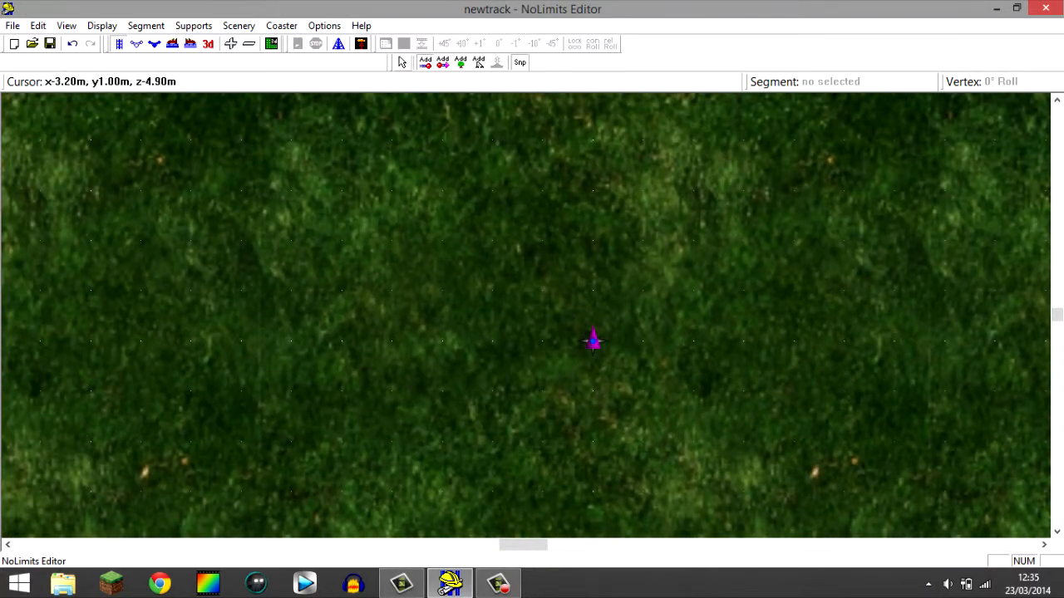
pyautogui.click(426, 63)
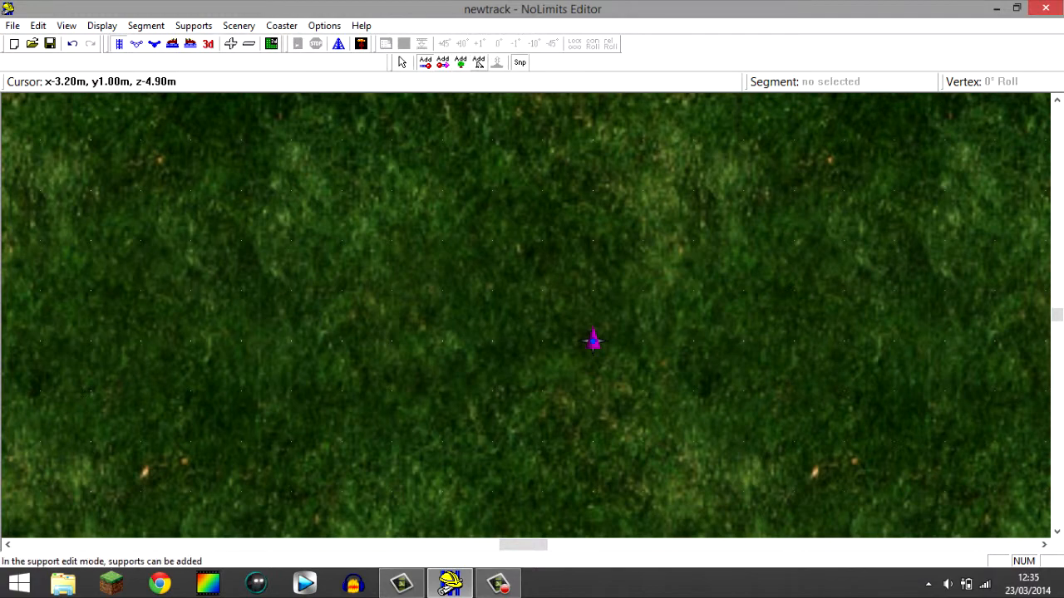
pyautogui.click(402, 63)
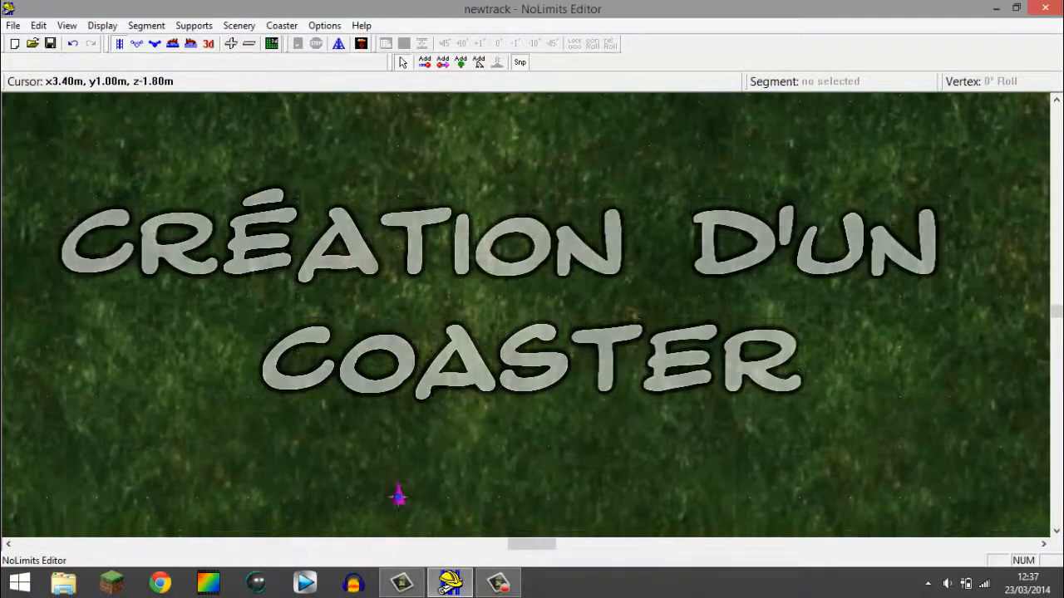
pyautogui.moveTo(568, 413); pyautogui.dragTo(625, 274, button='right')
pyautogui.scroll(-3, 629, 261)
pyautogui.moveTo(539, 335); pyautogui.dragTo(599, 305, button='right')
pyautogui.scroll(-2, 545, 314)
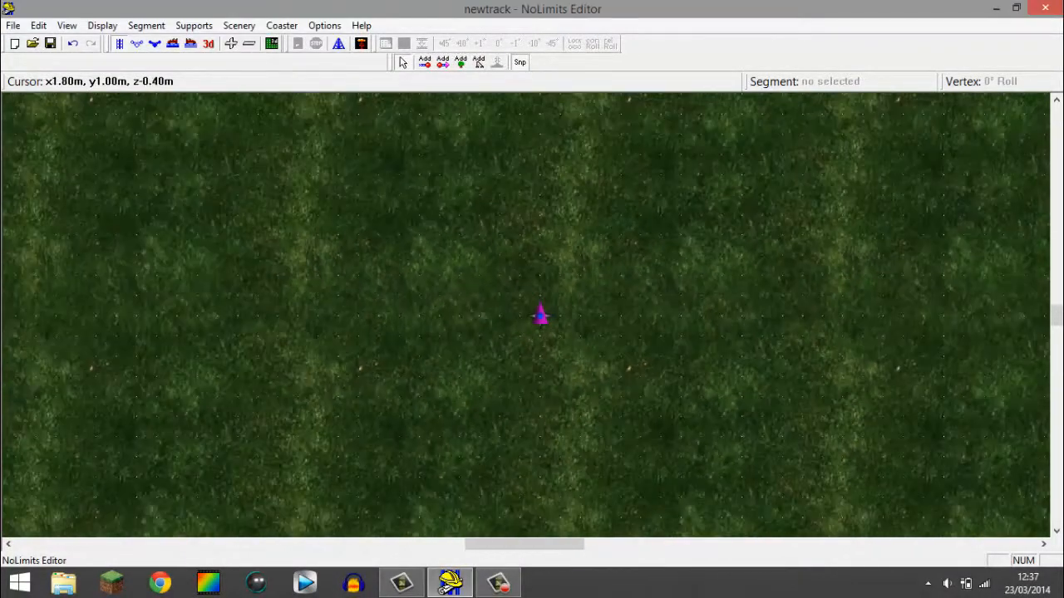
pyautogui.scroll(-2, 538, 314)
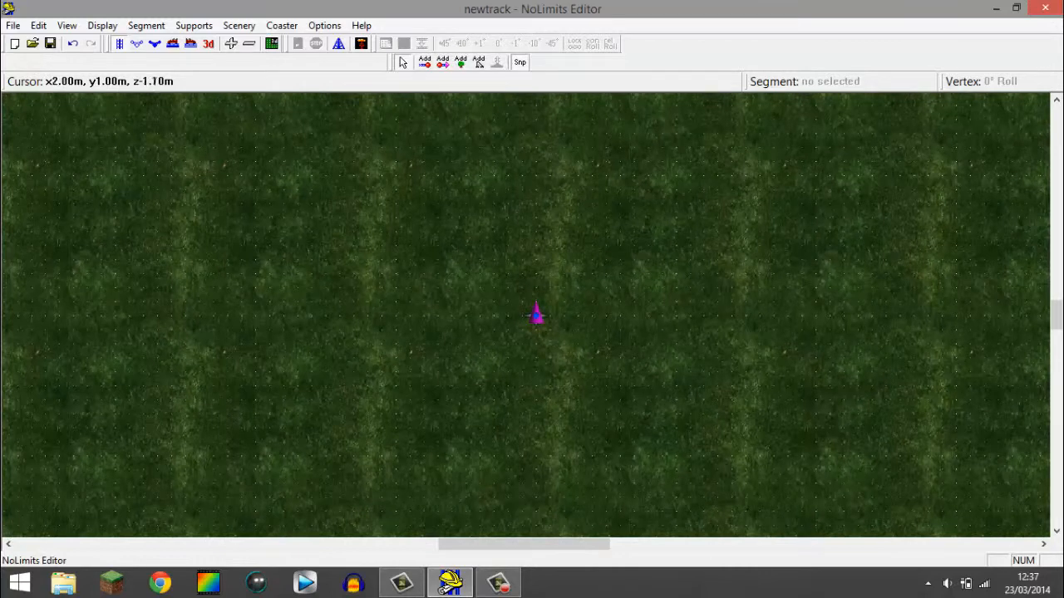
# - Browse the coaster types in the coaster settings and choose the Corkscrew Coaster style
pyautogui.scroll(4, 553, 369)
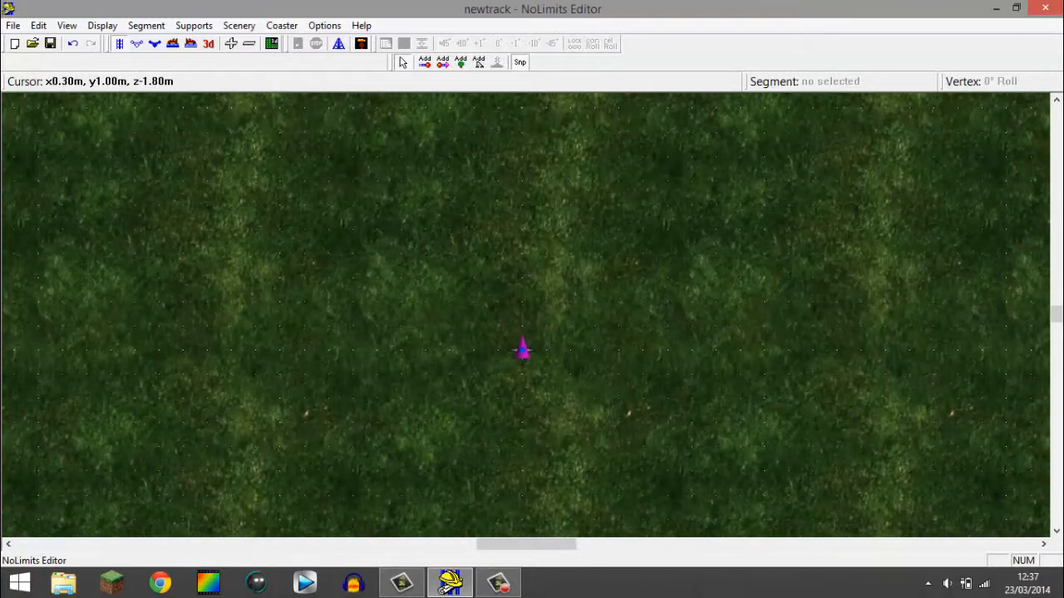
pyautogui.click(282, 25)
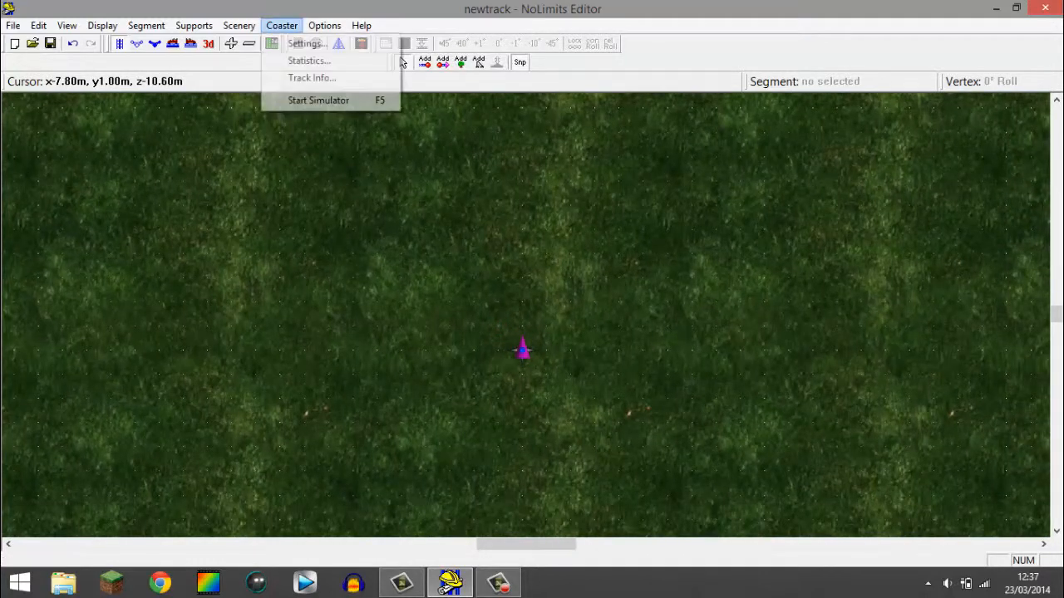
pyautogui.click(307, 43)
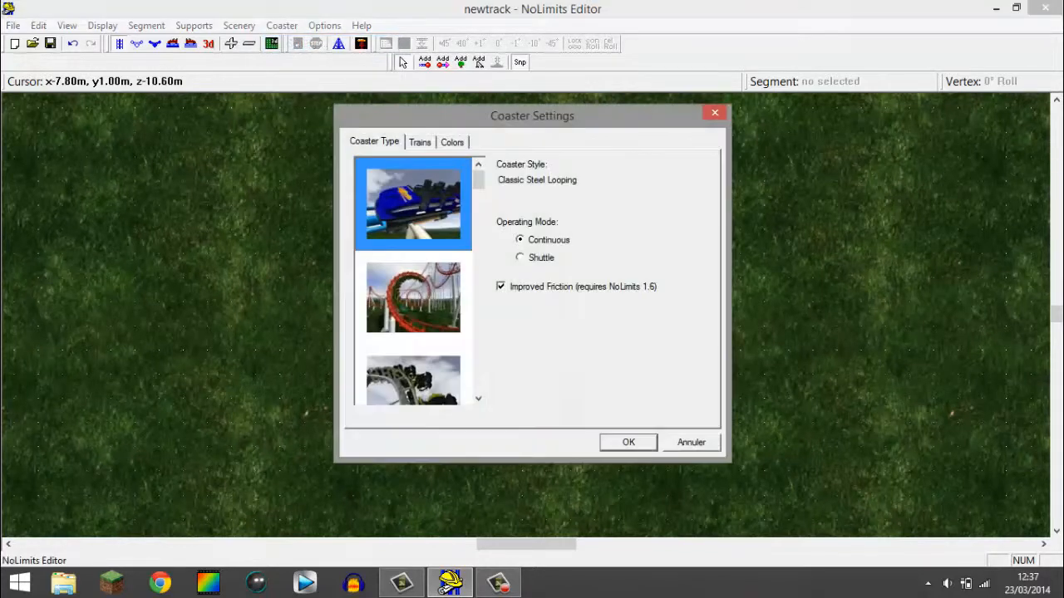
pyautogui.scroll(-12, 413, 281)
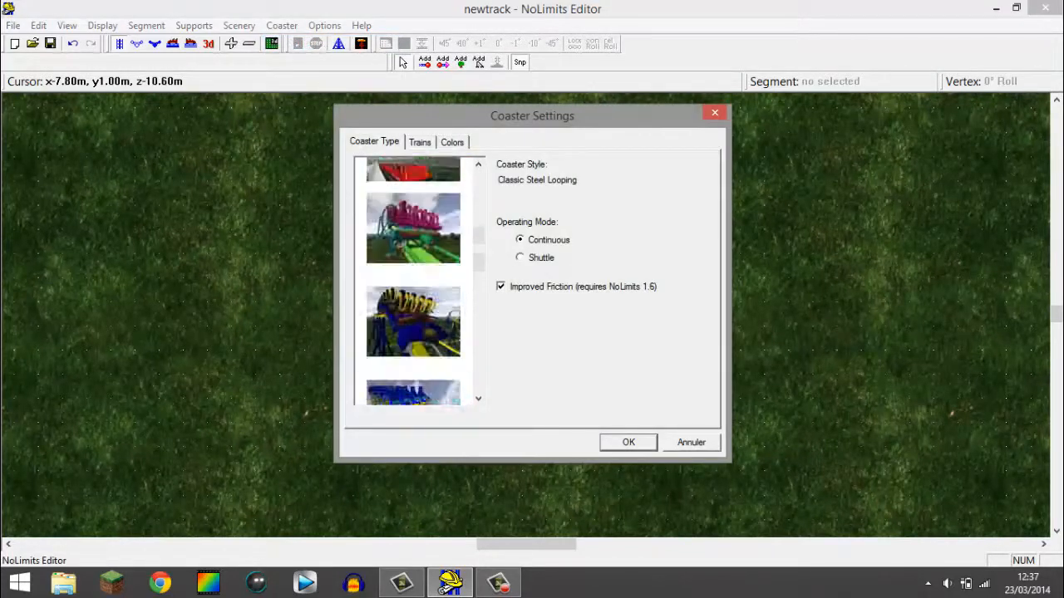
pyautogui.scroll(2, 413, 280)
pyautogui.scroll(10, 413, 280)
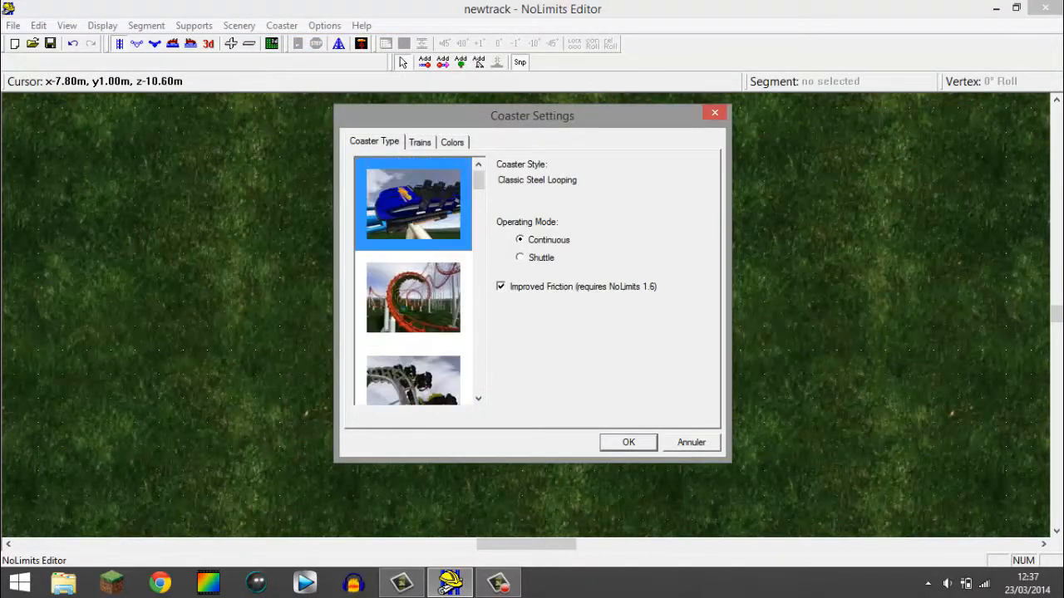
pyautogui.scroll(-3, 413, 281)
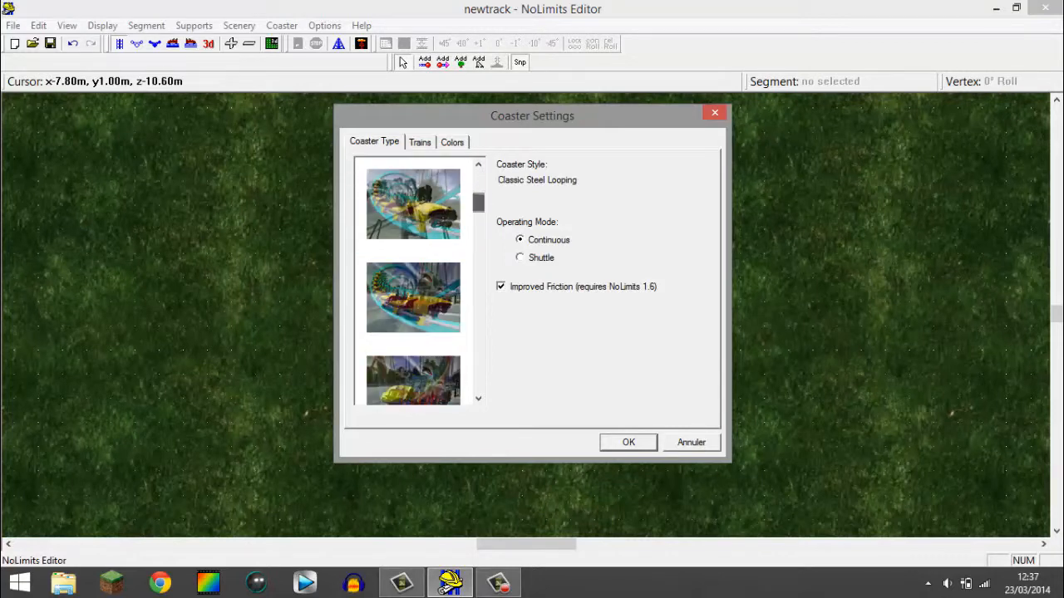
pyautogui.scroll(-2, 413, 281)
pyautogui.scroll(-4, 413, 281)
pyautogui.scroll(-5, 413, 281)
pyautogui.press('Home')
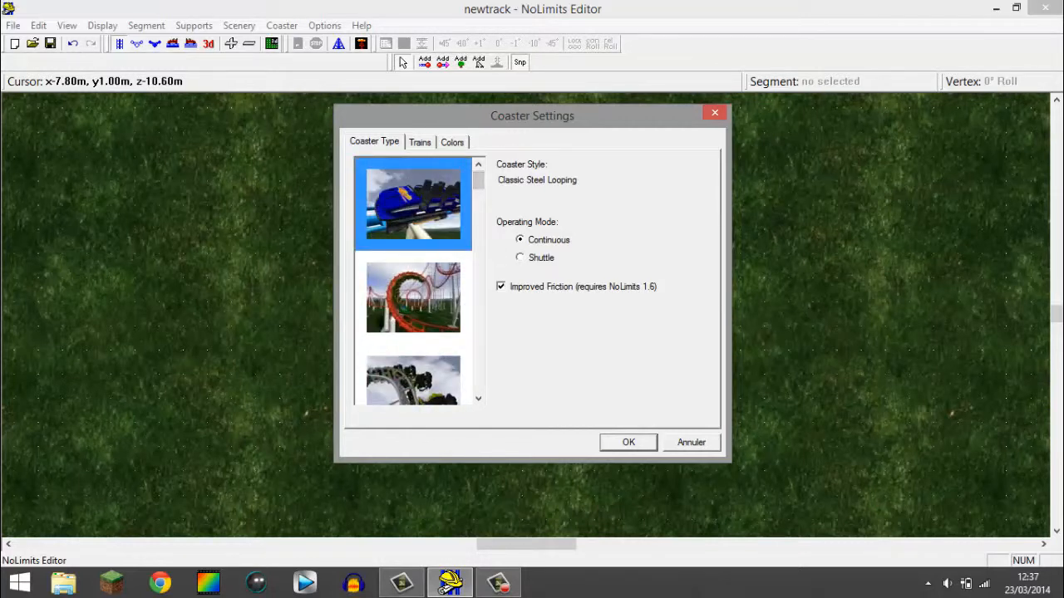
pyautogui.click(413, 297)
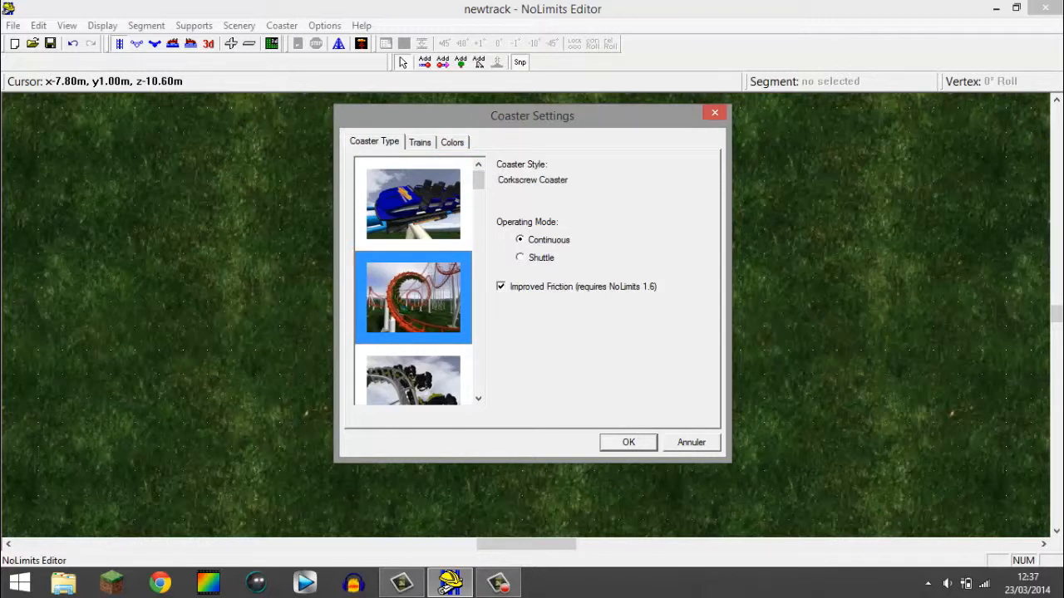
# - Look over the train settings and open the coaster's color settings
pyautogui.hotkey('ctrl', 'Tab')
pyautogui.press('Tab')
pyautogui.press('Up')
pyautogui.hotkey('ctrl', 'Tab')
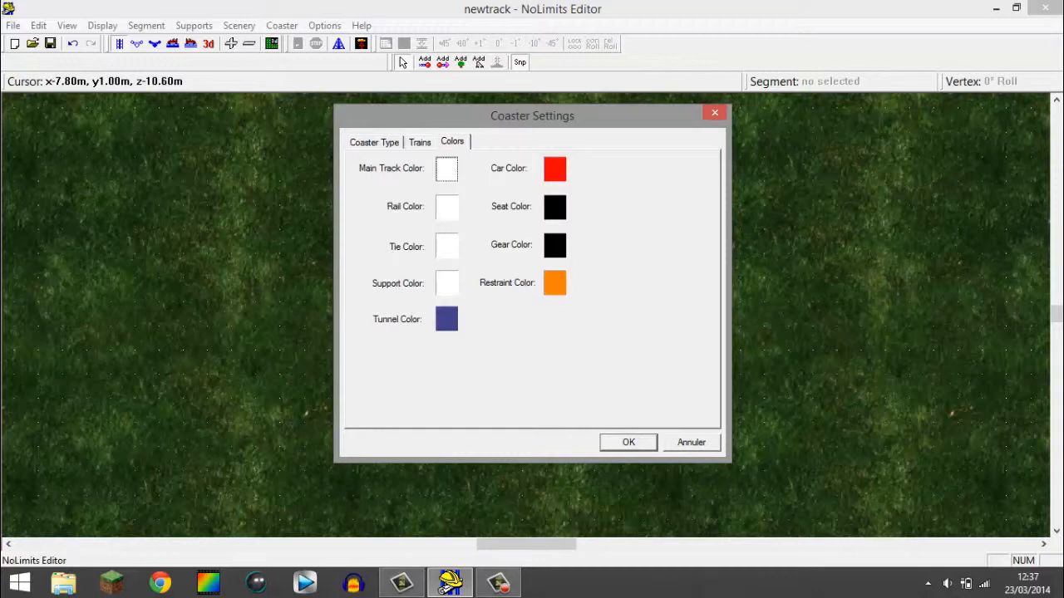
# - Set the main track, rail and tie colors to dark red
pyautogui.press('space')
pyautogui.click(461, 254)
pyautogui.press('Return')
pyautogui.click(447, 208)
pyautogui.click(462, 255)
pyautogui.click(475, 395)
pyautogui.click(447, 247)
pyautogui.click(461, 254)
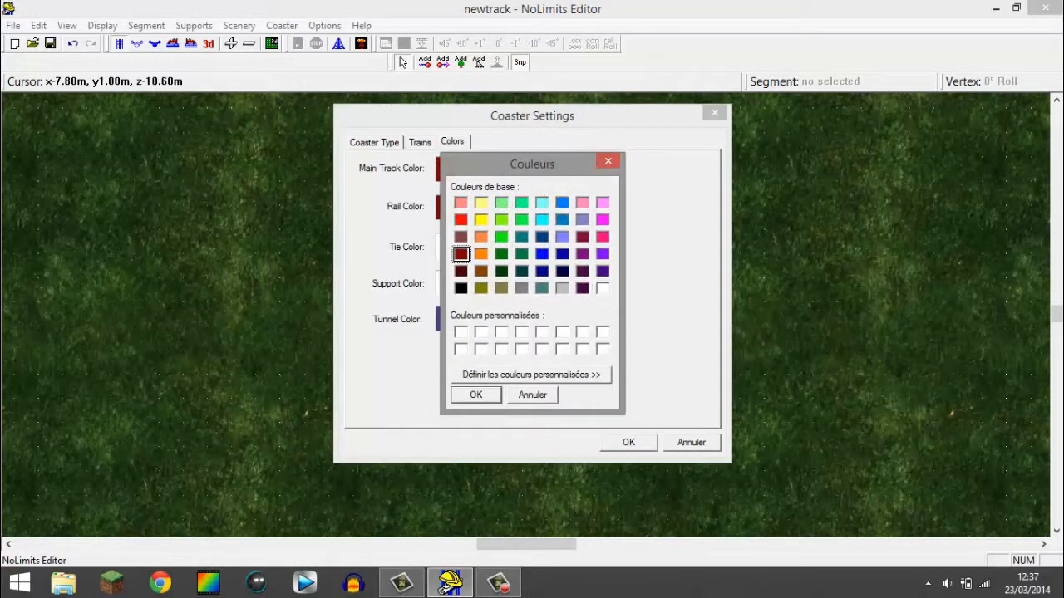
pyautogui.press('Return')
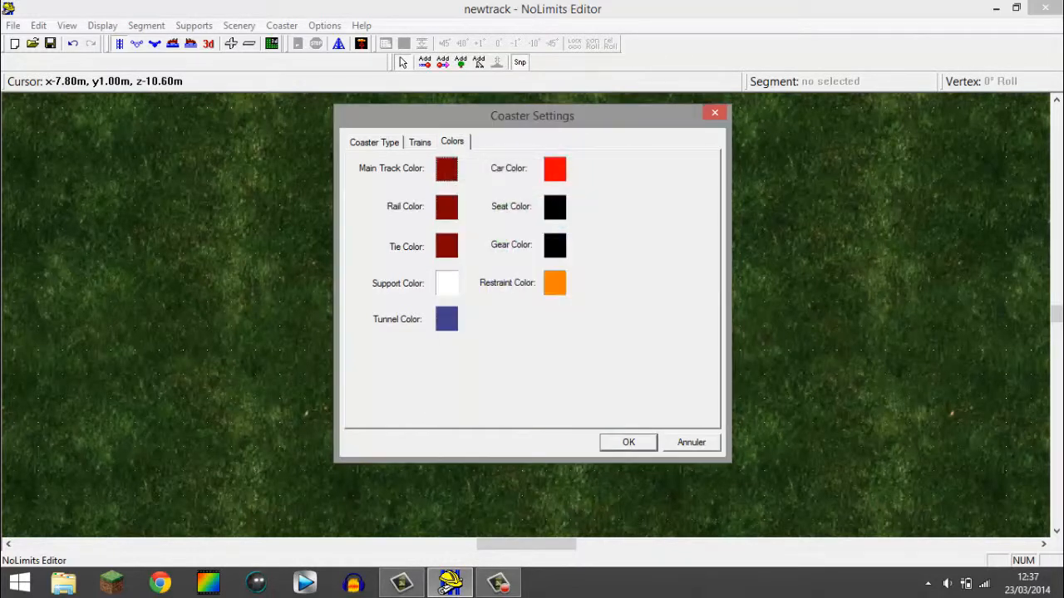
# - Set the car color to white, the gear color to dark red and the restraint color to black
pyautogui.press('space')
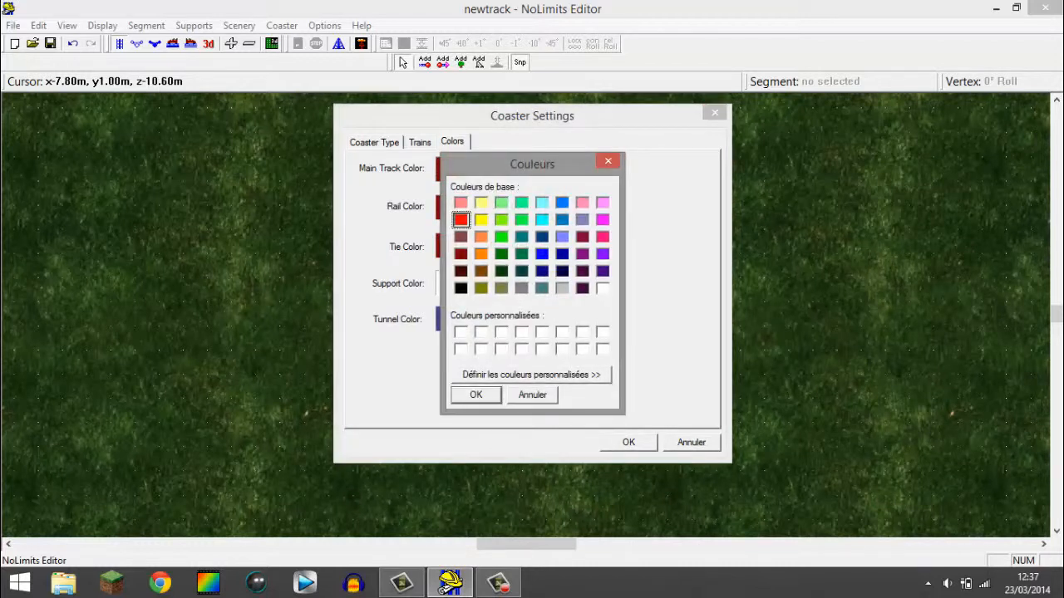
pyautogui.click(602, 289)
pyautogui.press('Escape')
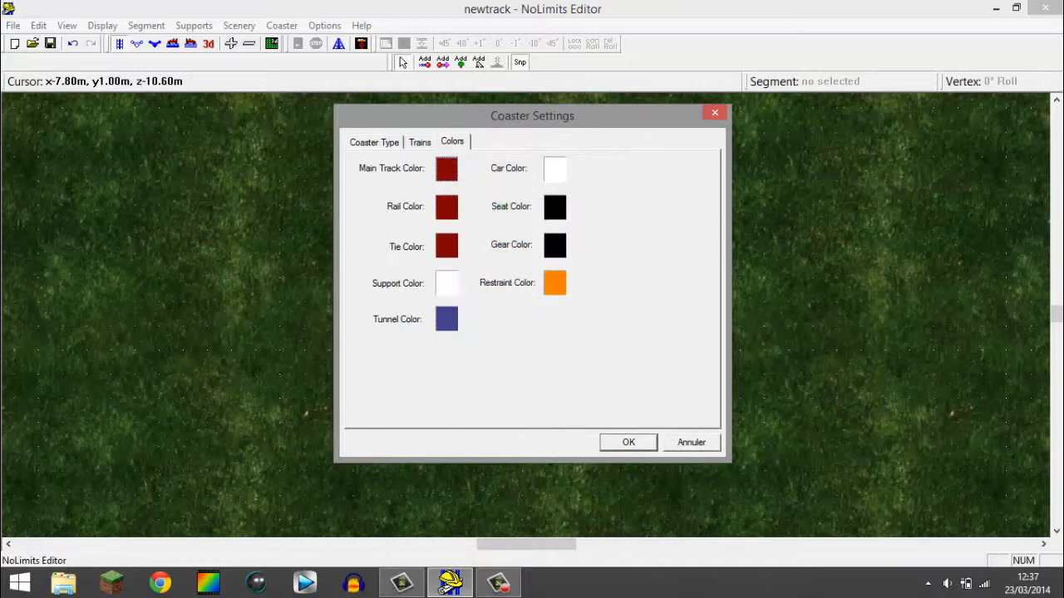
pyautogui.press('space')
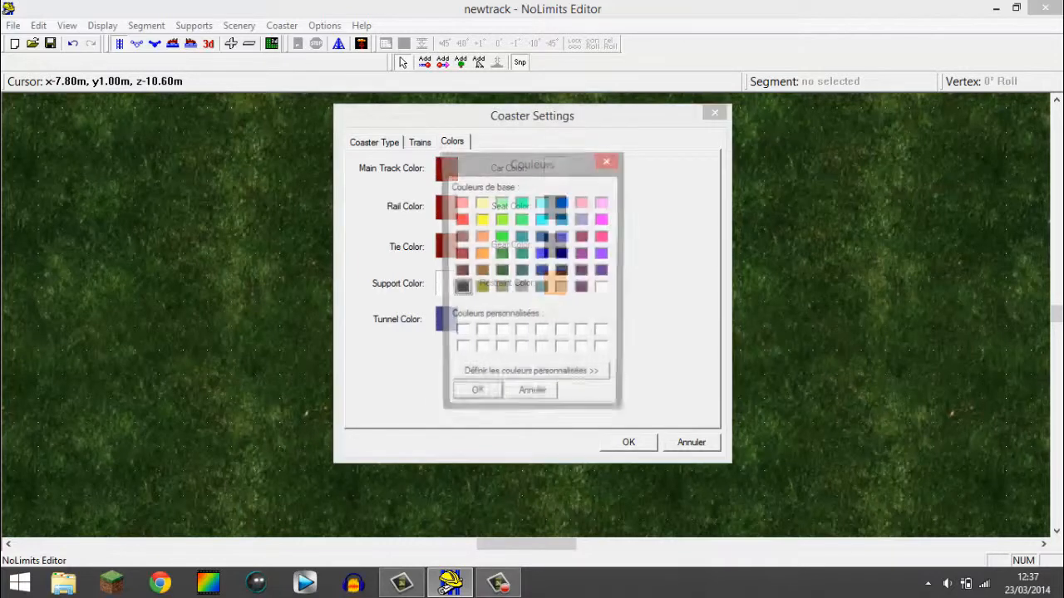
pyautogui.click(476, 394)
pyautogui.click(556, 282)
pyautogui.click(461, 288)
pyautogui.click(477, 394)
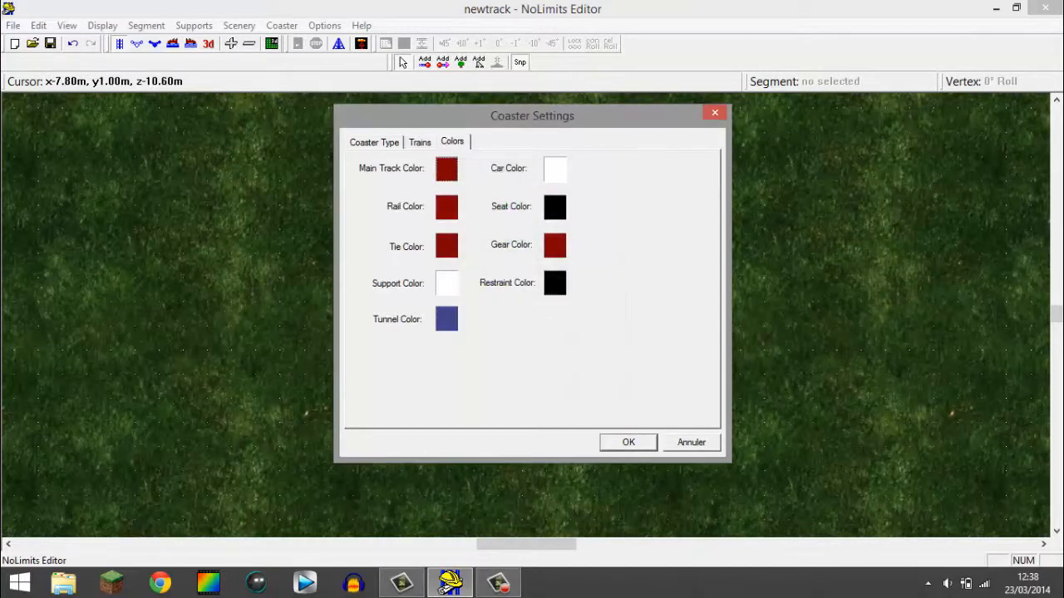
# - Recheck the coaster type and colors, and apply the coaster settings
pyautogui.click(374, 143)
pyautogui.click(452, 142)
pyautogui.click(374, 142)
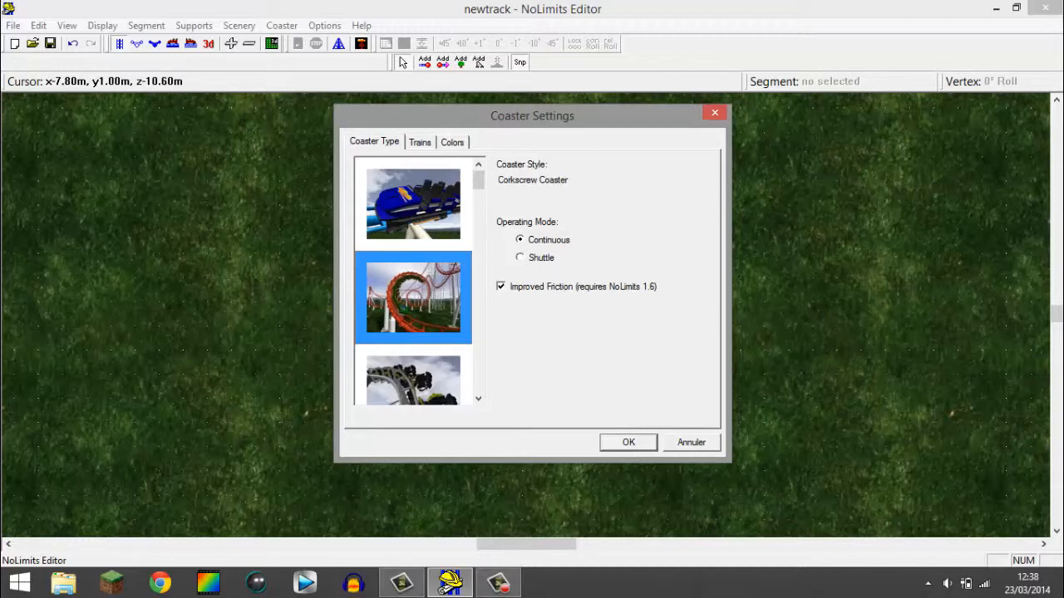
pyautogui.press('Return')
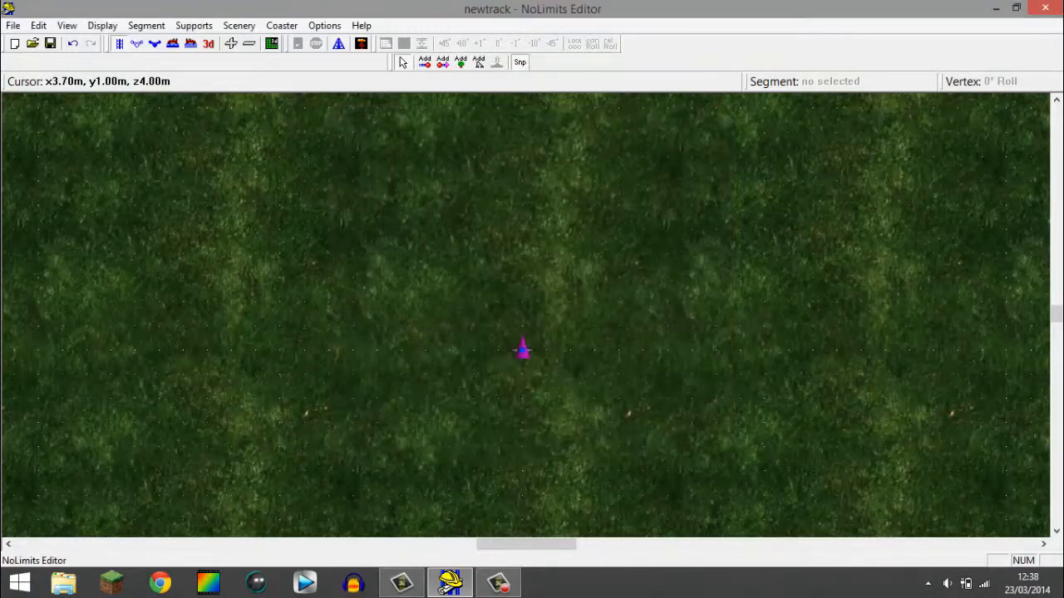
# - Look over the segment types available for the track
pyautogui.scroll(-2, 523, 344)
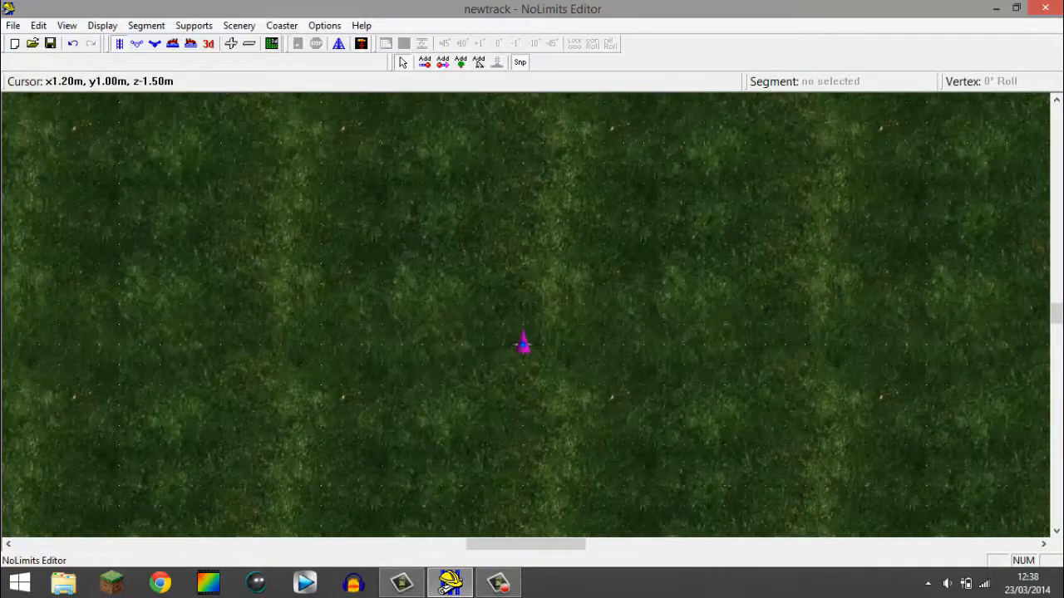
pyautogui.moveTo(522, 343); pyautogui.dragTo(505, 310, button='right')
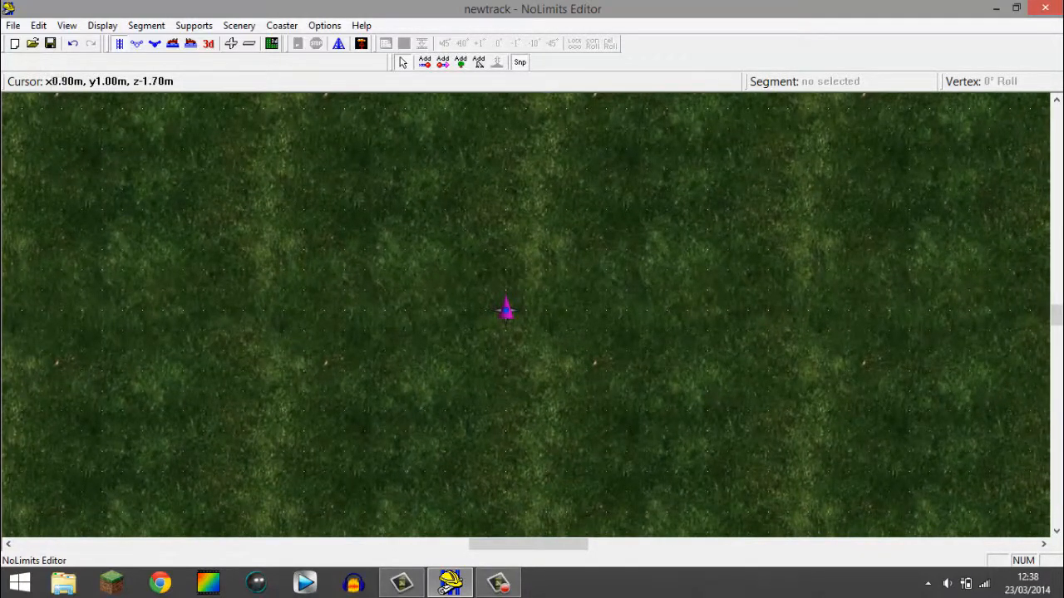
pyautogui.scroll(4, 507, 310)
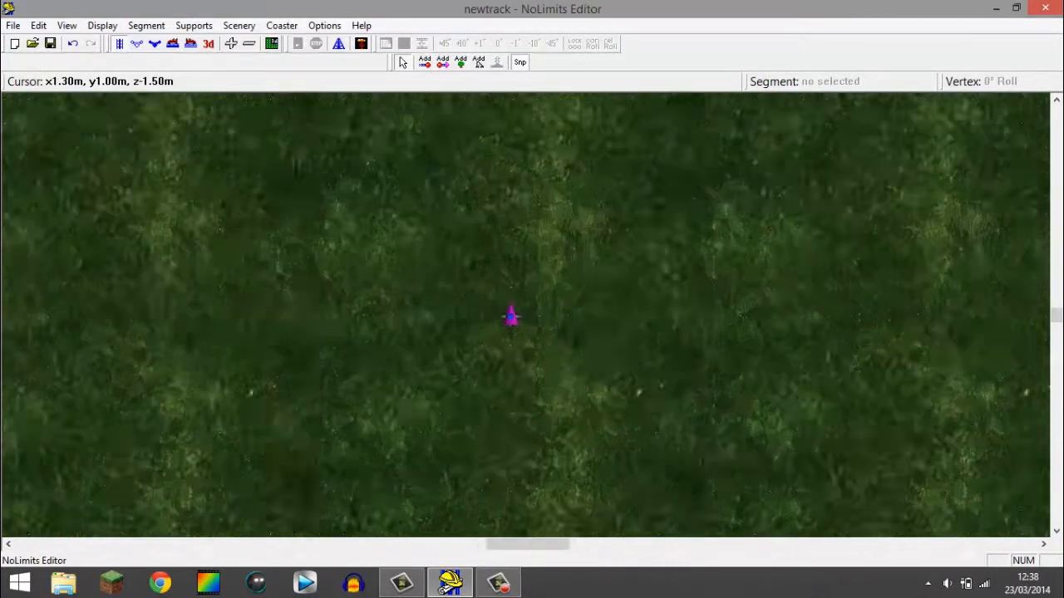
pyautogui.moveTo(500, 315); pyautogui.dragTo(528, 349, button='right')
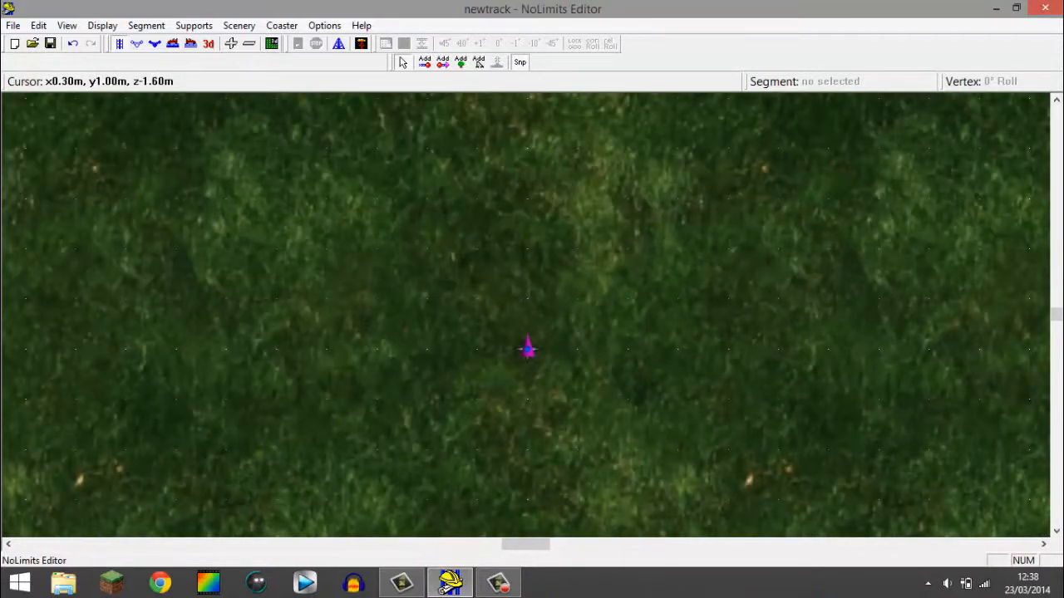
pyautogui.click(146, 25)
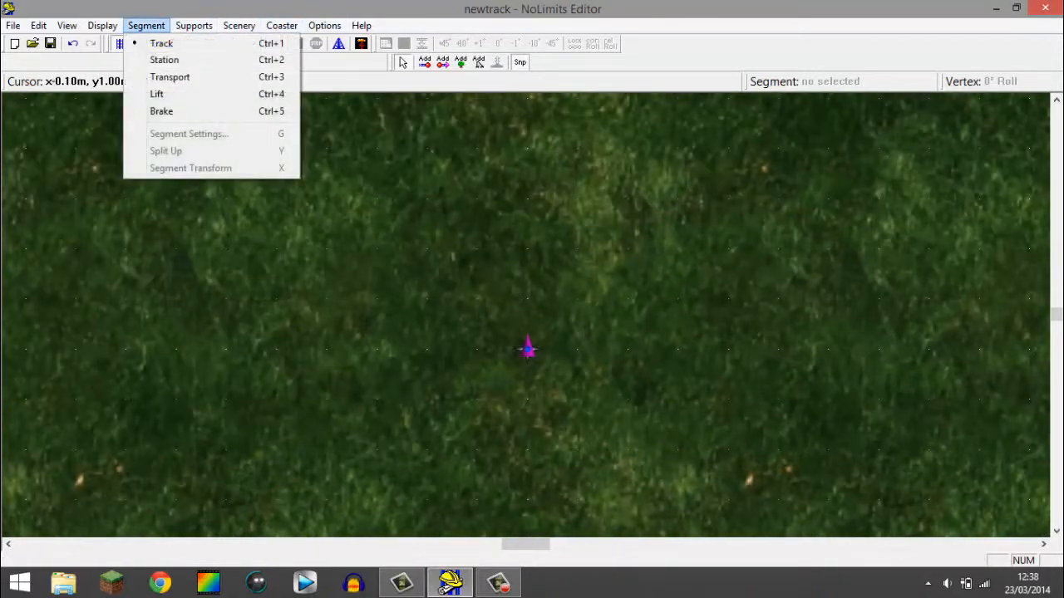
pyautogui.press('Return')
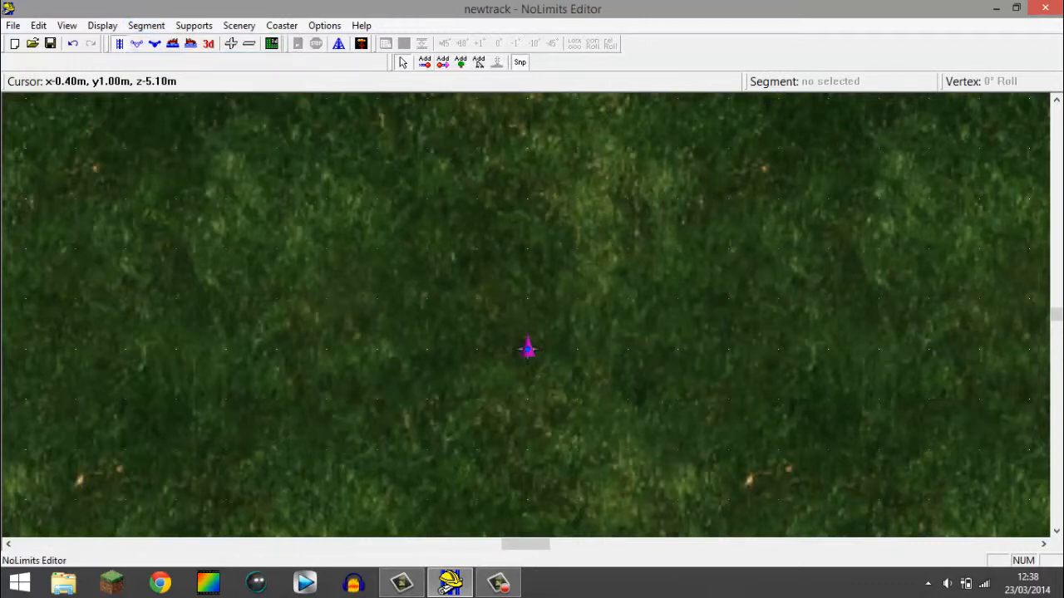
# - Switch from the top view to a side view showing the track's start point above the ground line
pyautogui.click(173, 43)
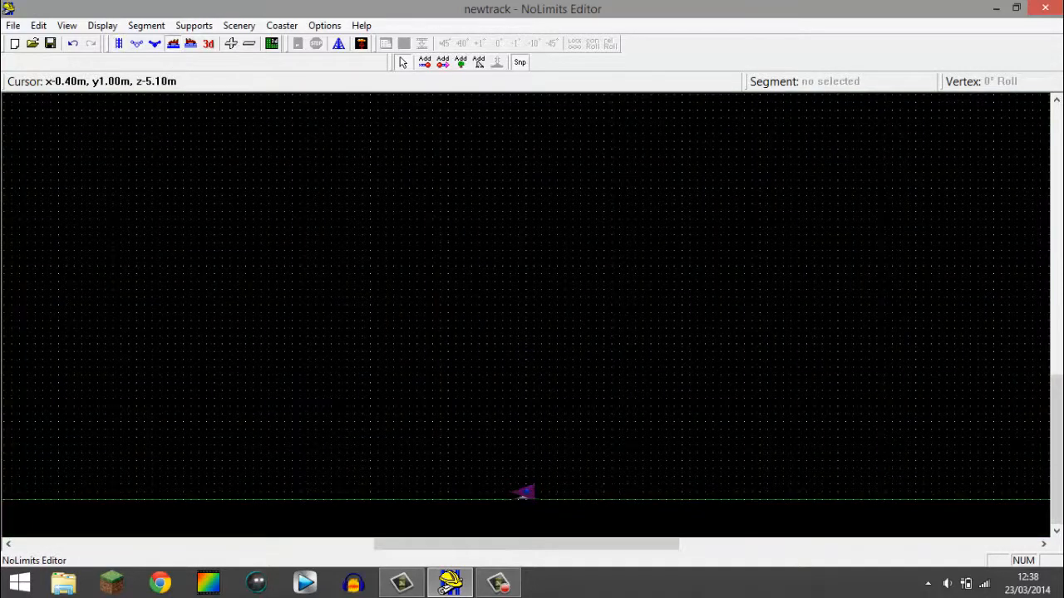
pyautogui.scroll(4, 501, 361)
pyautogui.moveTo(507, 361); pyautogui.dragTo(527, 98, button='right')
pyautogui.scroll(4, 527, 98)
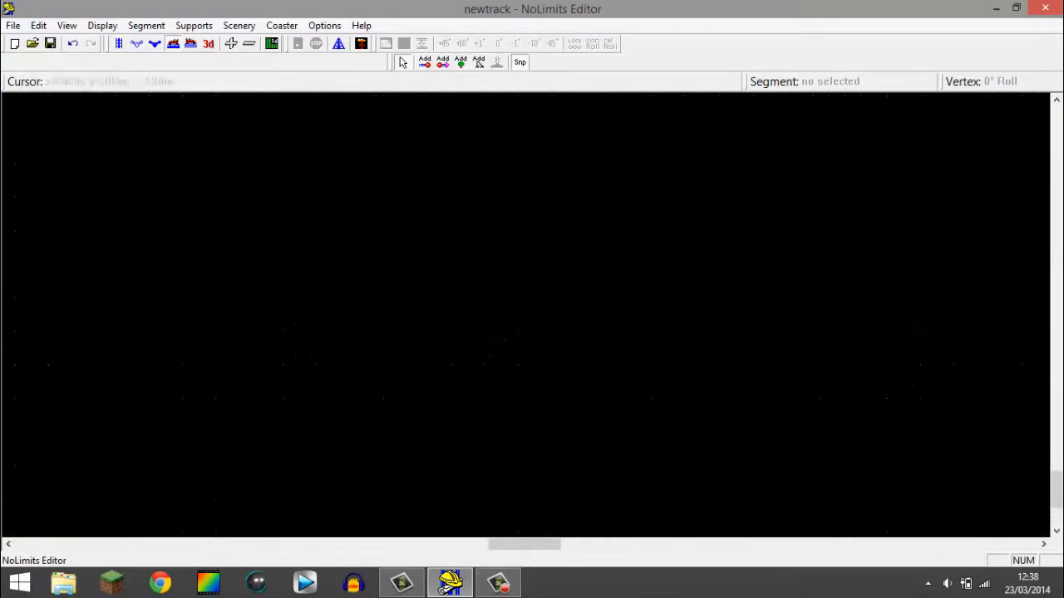
pyautogui.moveTo(482, 499)
pyautogui.mouseDown(button='right')
pyautogui.moveTo(458, 298)
pyautogui.moveTo(484, 301)
pyautogui.moveTo(253, 319)
pyautogui.moveTo(345, 303)
pyautogui.mouseUp(button='right')
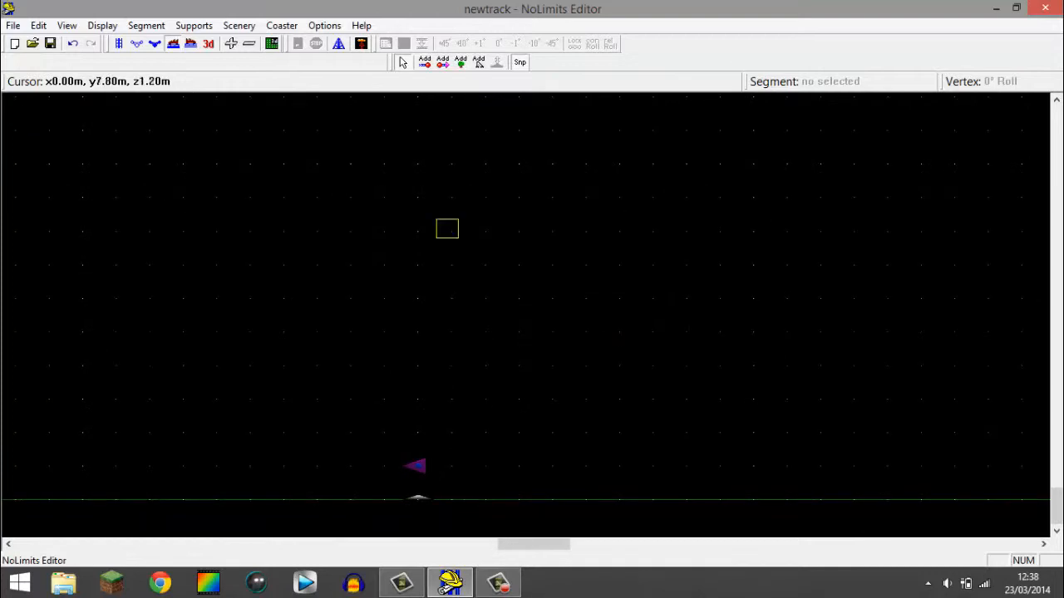
pyautogui.moveTo(345, 302)
pyautogui.mouseDown(button='right')
pyautogui.moveTo(589, 302)
pyautogui.moveTo(582, 249)
pyautogui.moveTo(629, 275)
pyautogui.moveTo(389, 241)
pyautogui.mouseUp(button='right')
pyautogui.scroll(2, 589, 302)
pyautogui.scroll(1, 629, 276)
pyautogui.press('Up')
pyautogui.press('Up')
pyautogui.press('Up')
pyautogui.press('Up')
pyautogui.press('Down')
pyautogui.press('Down')
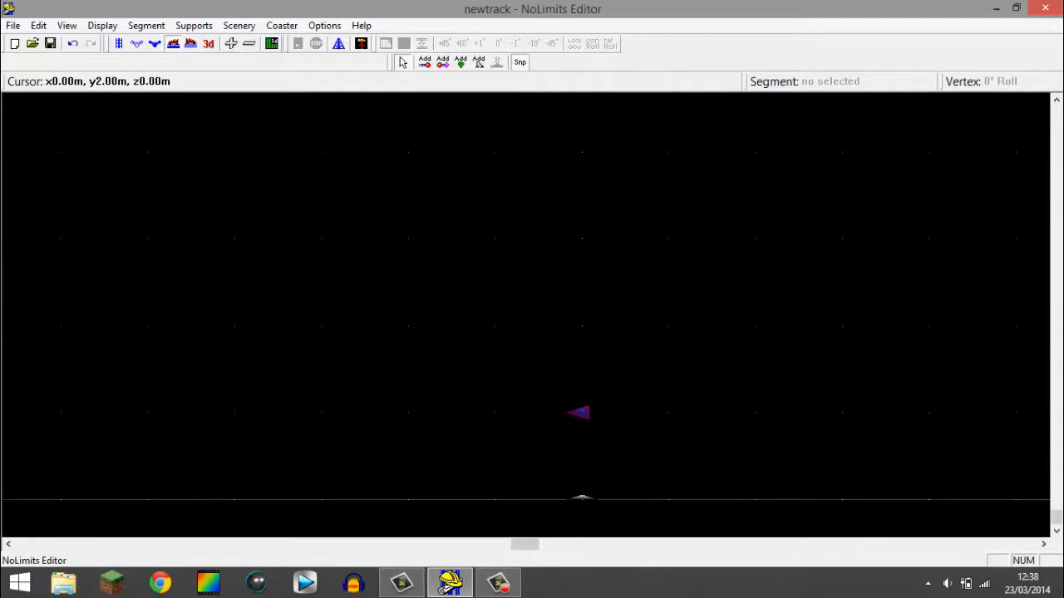
# - Raise the track's start point to a height of 5 m above the ground and deselect it
pyautogui.moveTo(579, 412)
pyautogui.mouseDown()
pyautogui.moveTo(612, 375)
pyautogui.moveTo(582, 412)
pyautogui.mouseUp()
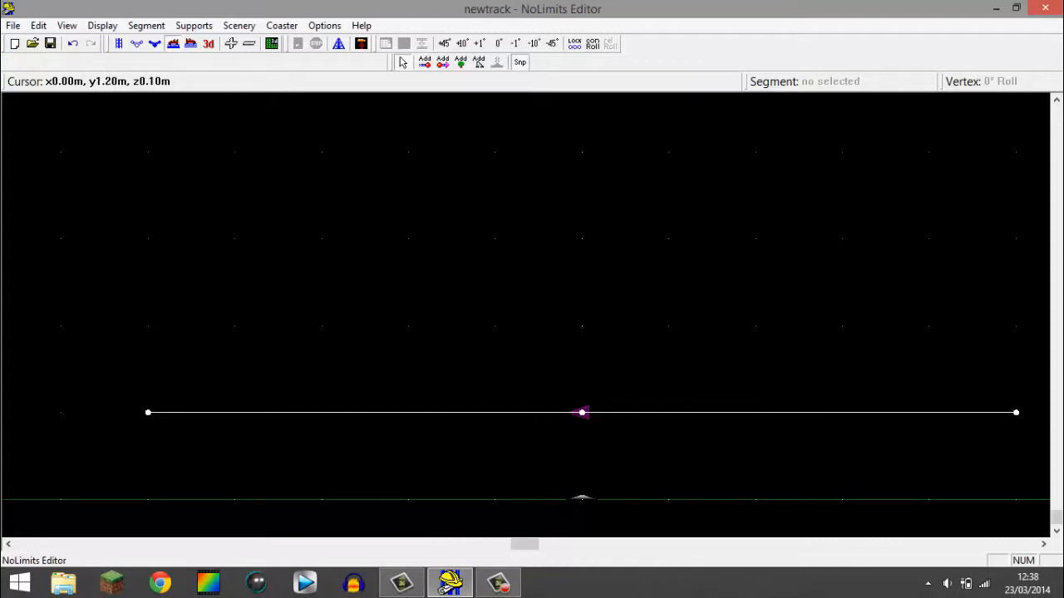
pyautogui.hotkey('ctrl', 'z')
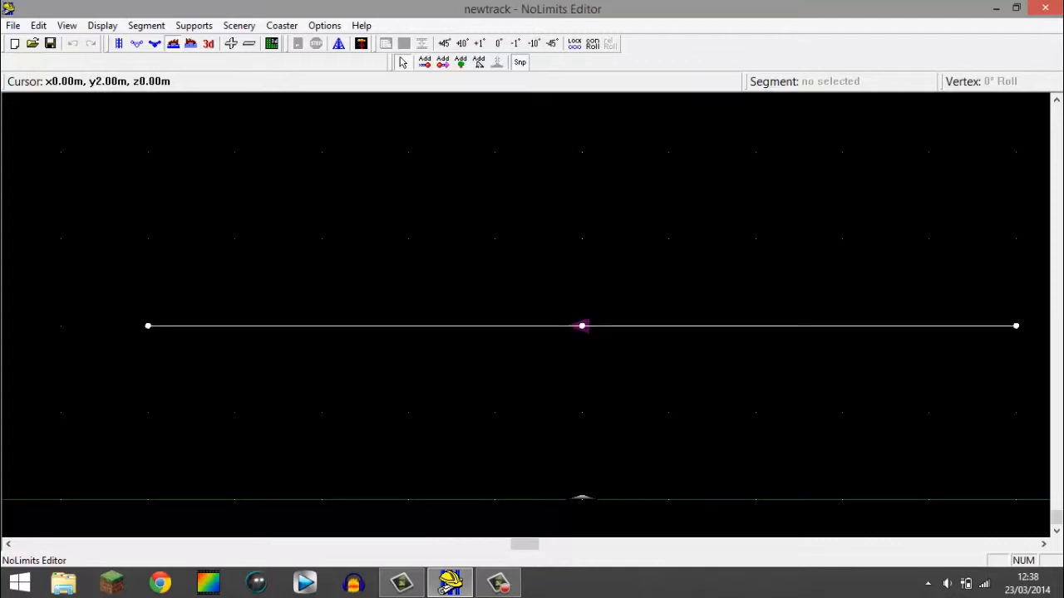
pyautogui.moveTo(582, 326); pyautogui.dragTo(582, 152)
pyautogui.scroll(-2, 581, 152)
pyautogui.moveTo(559, 299); pyautogui.dragTo(559, 248)
pyautogui.scroll(-3, 559, 249)
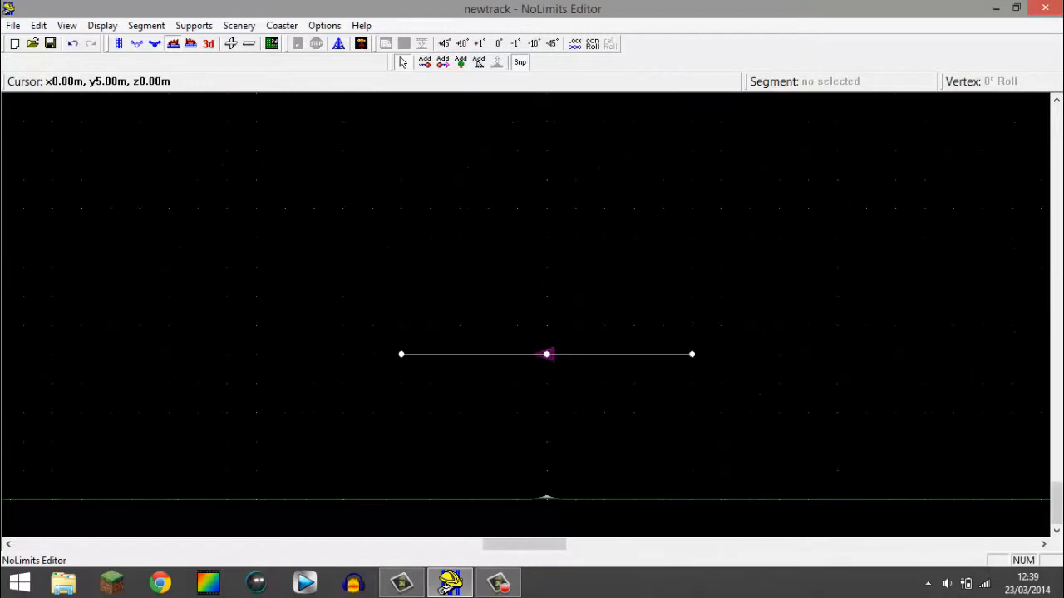
pyautogui.click(558, 387)
# - Add a horizontal 15 m Station segment from the start point, ending at z -15 m and 5 m high
pyautogui.scroll(1, 599, 380)
pyautogui.moveTo(456, 421); pyautogui.dragTo(749, 355, button='right')
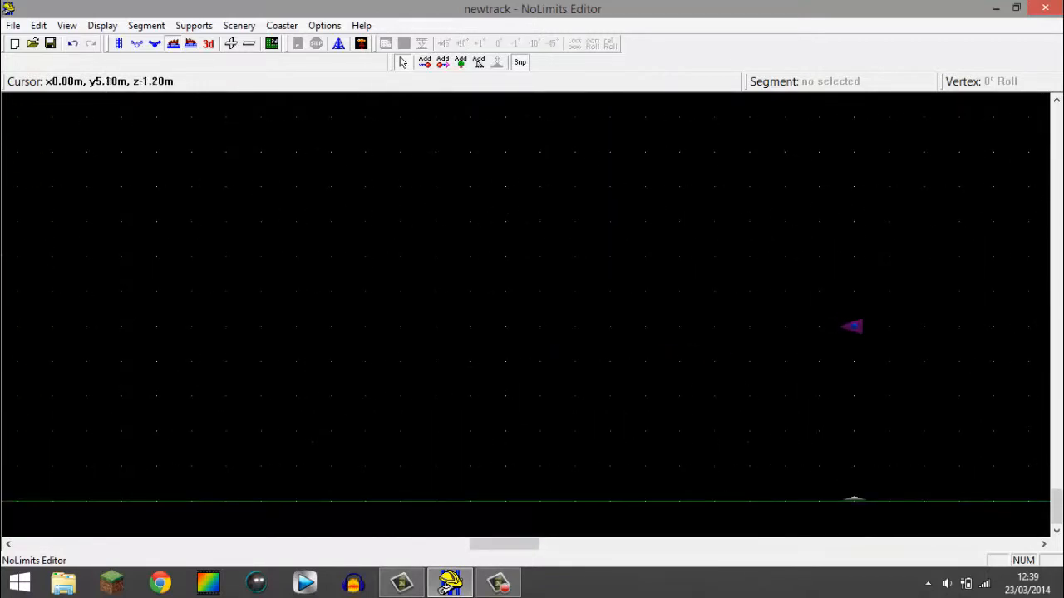
pyautogui.click(146, 26)
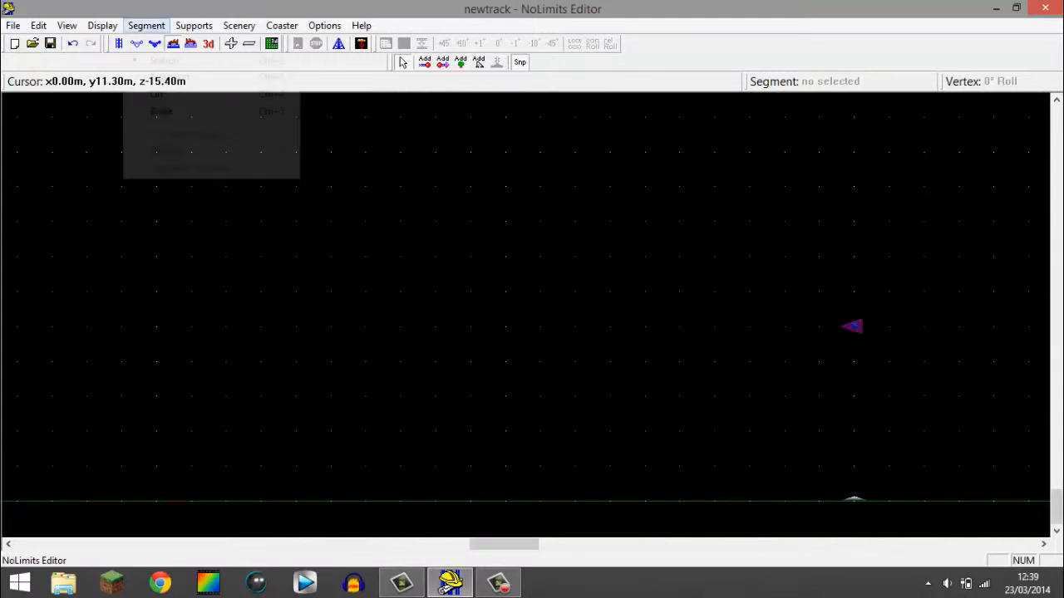
pyautogui.click(166, 61)
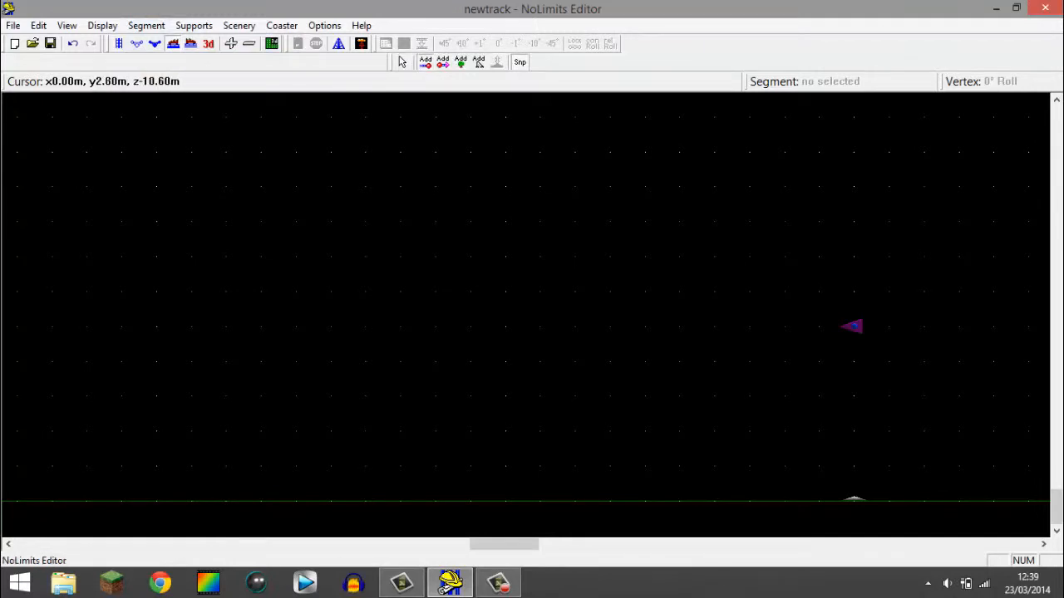
pyautogui.scroll(1, 525, 307)
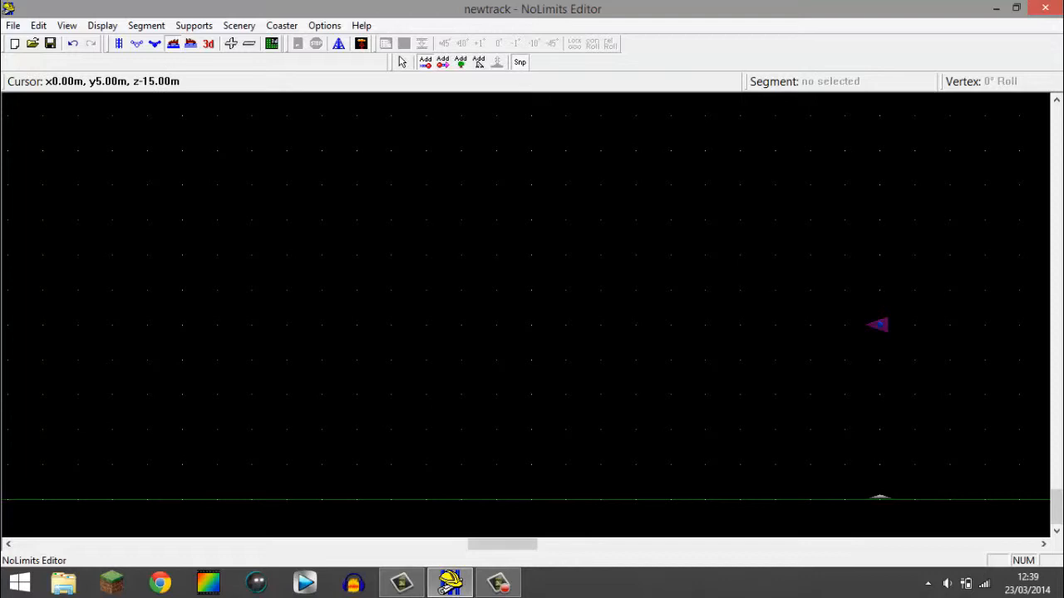
pyautogui.click(356, 324)
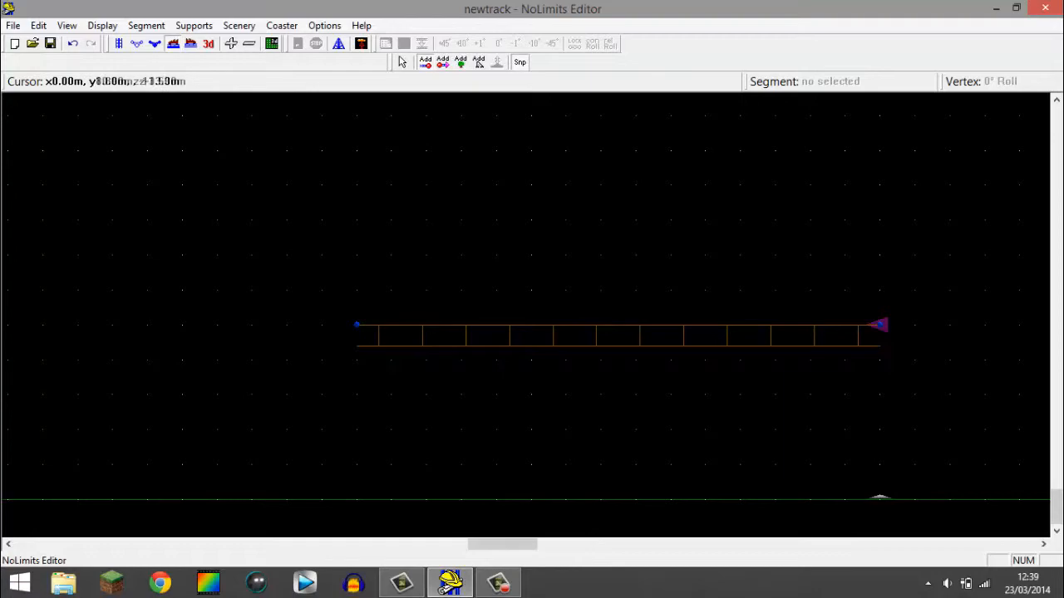
# - Show the station from above, shift its end vertex slightly off the centre line, and select the Station segment
pyautogui.click(173, 44)
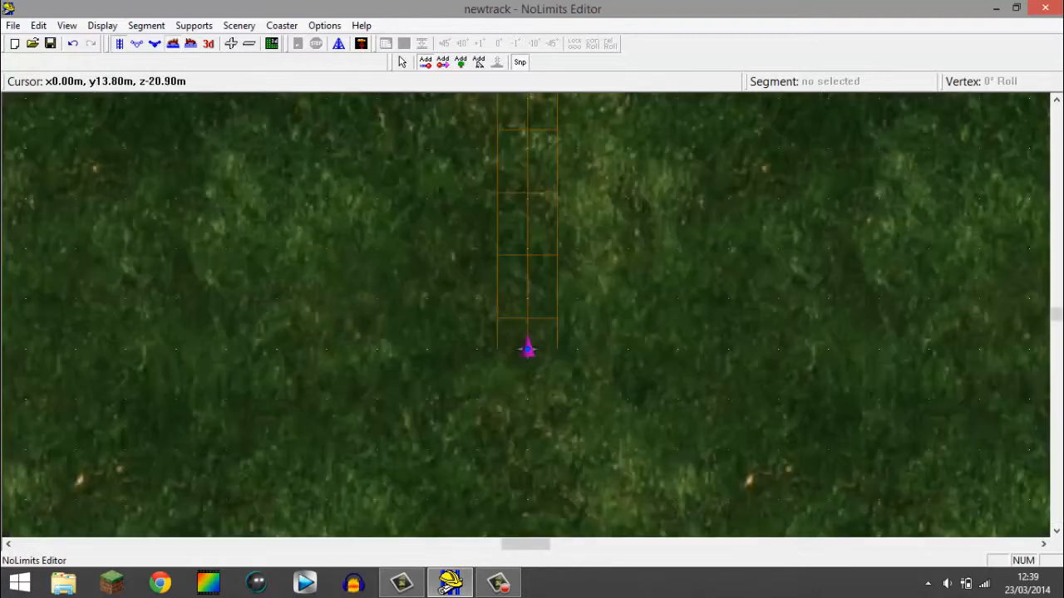
pyautogui.scroll(-5, 541, 406)
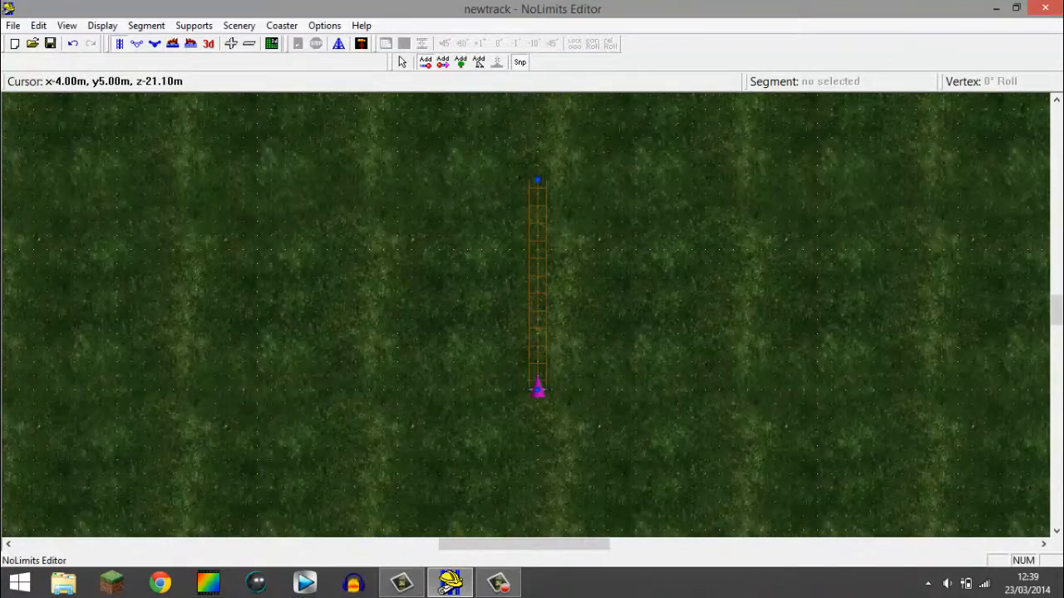
pyautogui.scroll(4, 540, 332)
pyautogui.moveTo(584, 211); pyautogui.dragTo(592, 216)
pyautogui.moveTo(654, 316); pyautogui.dragTo(619, 256, button='right')
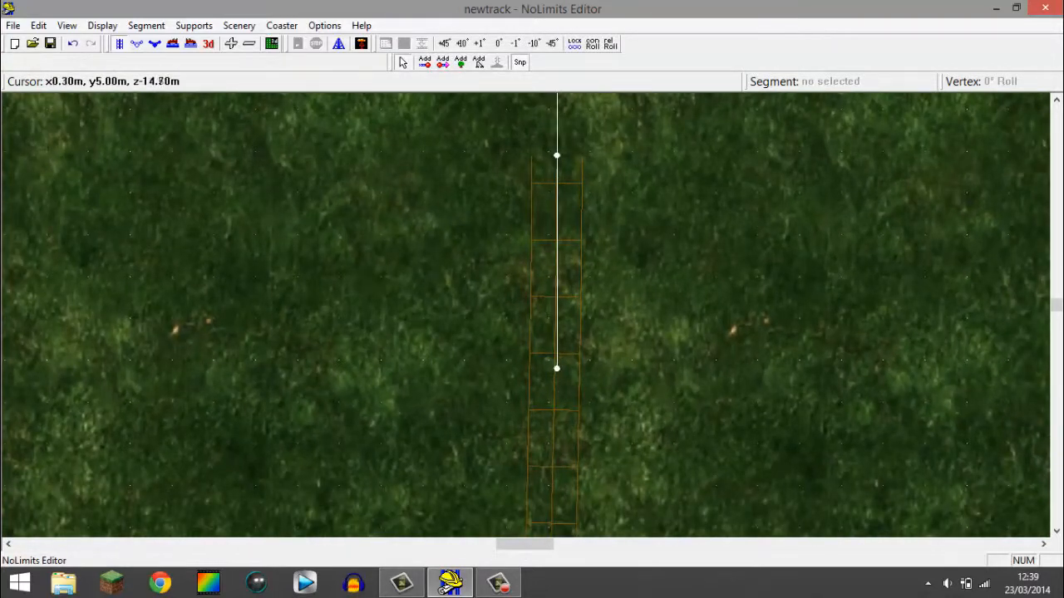
pyautogui.moveTo(630, 256); pyautogui.dragTo(409, 385)
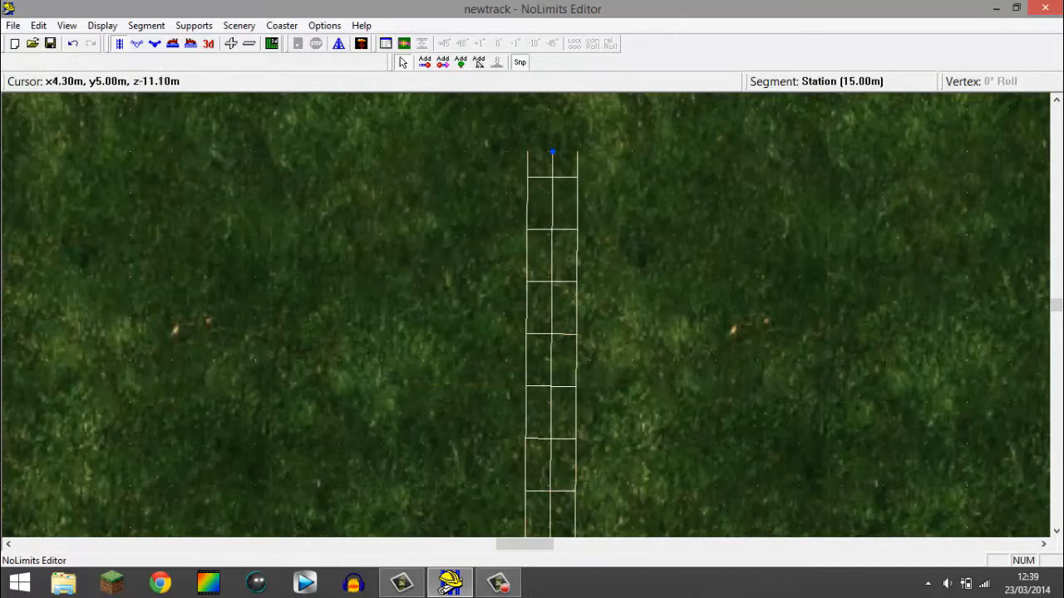
# - Move the station's end vertex back onto the centre line at x 0.00 m, z -15.00 m and deselect it
pyautogui.click(645, 268)
pyautogui.scroll(-2, 629, 300)
pyautogui.scroll(2, 620, 302)
pyautogui.scroll(2, 548, 95)
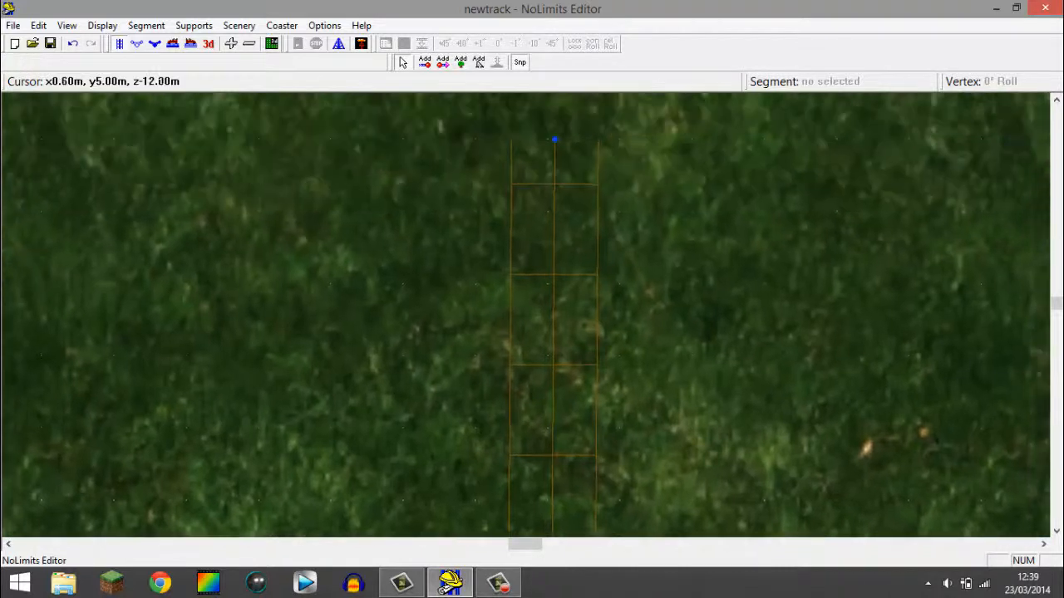
pyautogui.click(554, 196)
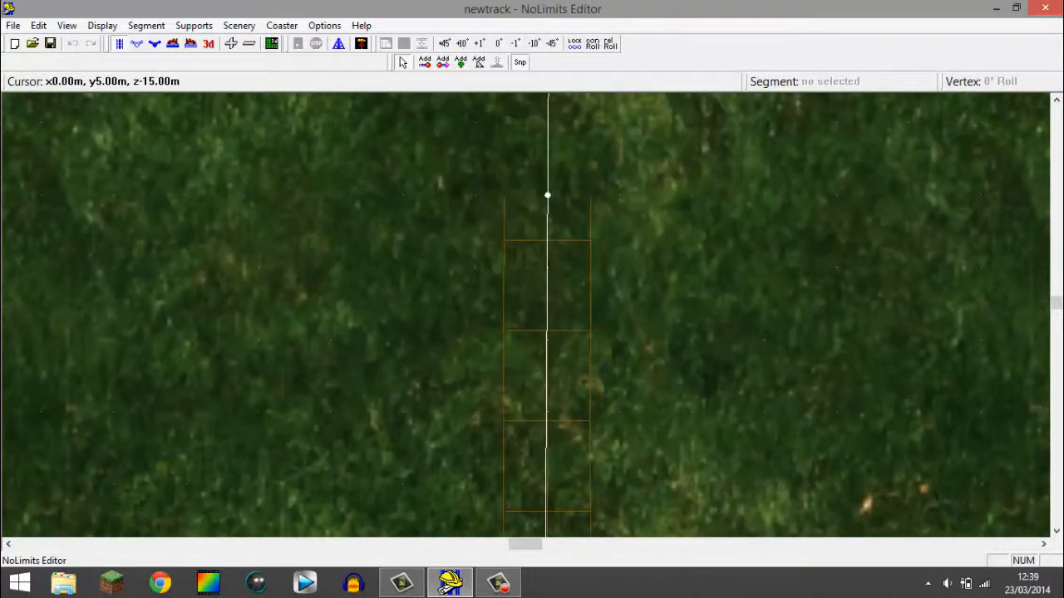
pyautogui.click(618, 261)
pyautogui.scroll(-2, 591, 278)
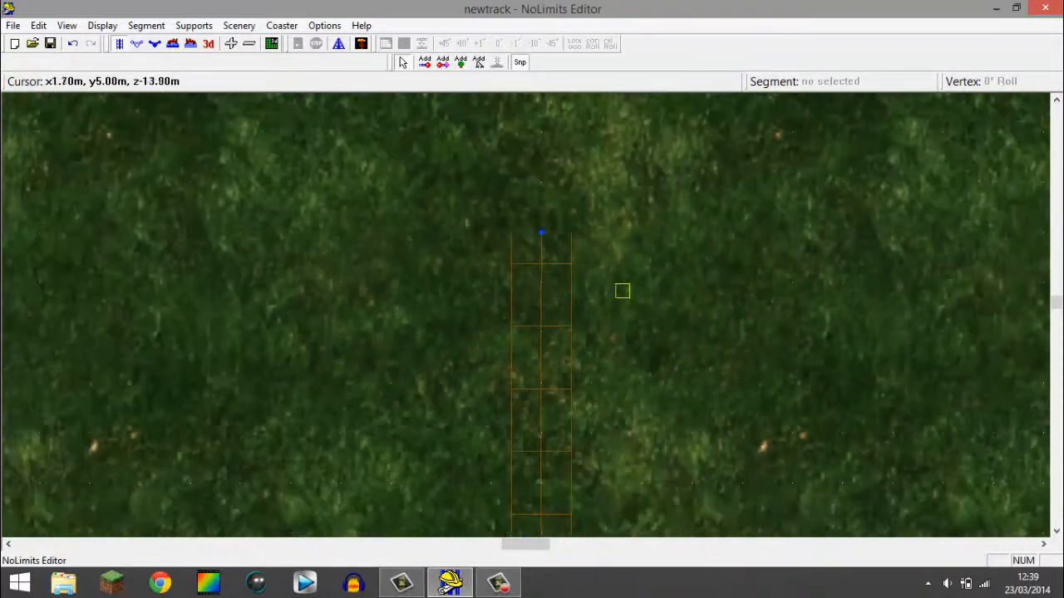
# - Check from above that the whole Station segment runs straight from the start point to its end vertex
pyautogui.click(509, 366)
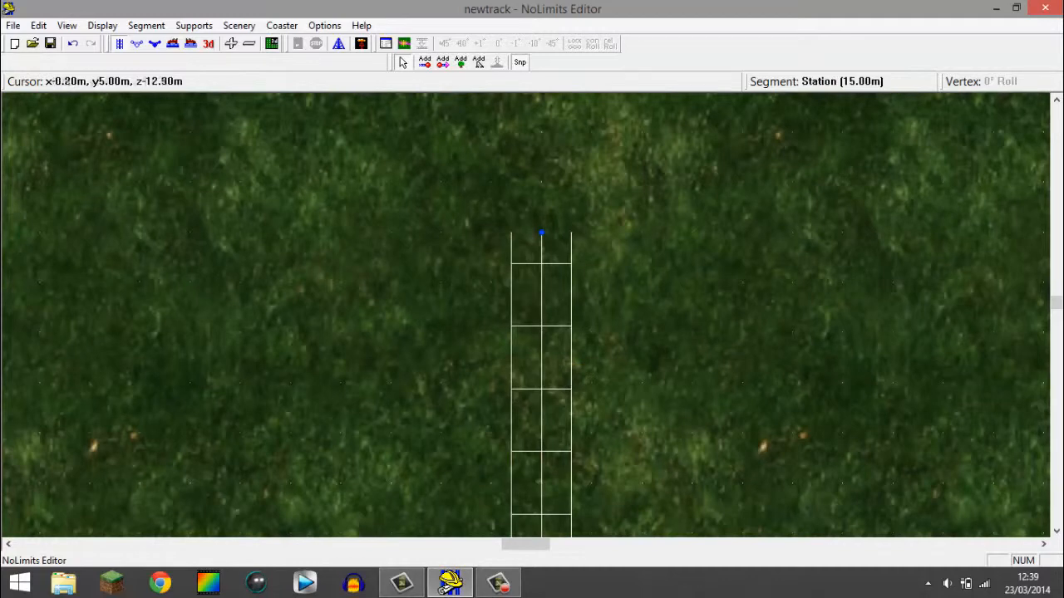
pyautogui.click(677, 333)
pyautogui.scroll(-4, 674, 334)
pyautogui.moveTo(572, 437); pyautogui.dragTo(572, 263, button='right')
pyautogui.scroll(2, 572, 263)
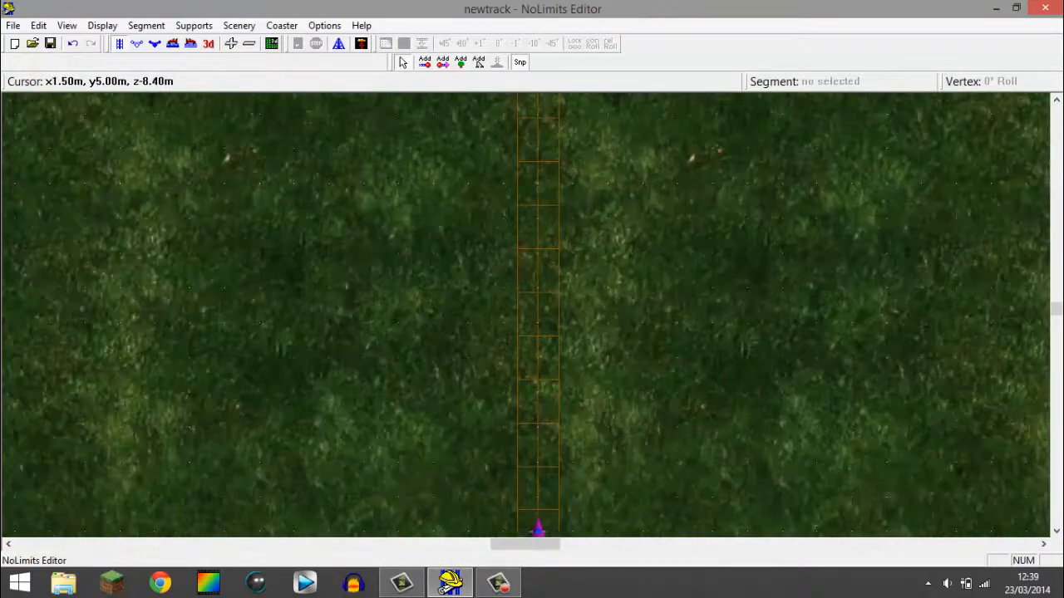
pyautogui.scroll(-2, 526, 309)
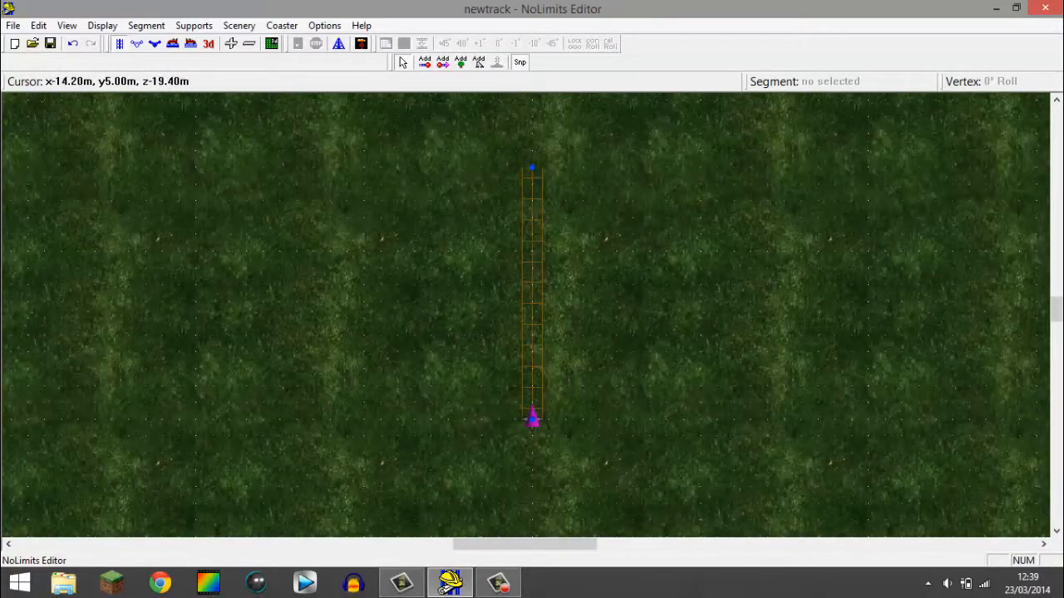
# - In the side view, add a normal Track segment after the station, descending to a vertex 2 m above the ground
pyautogui.click(190, 43)
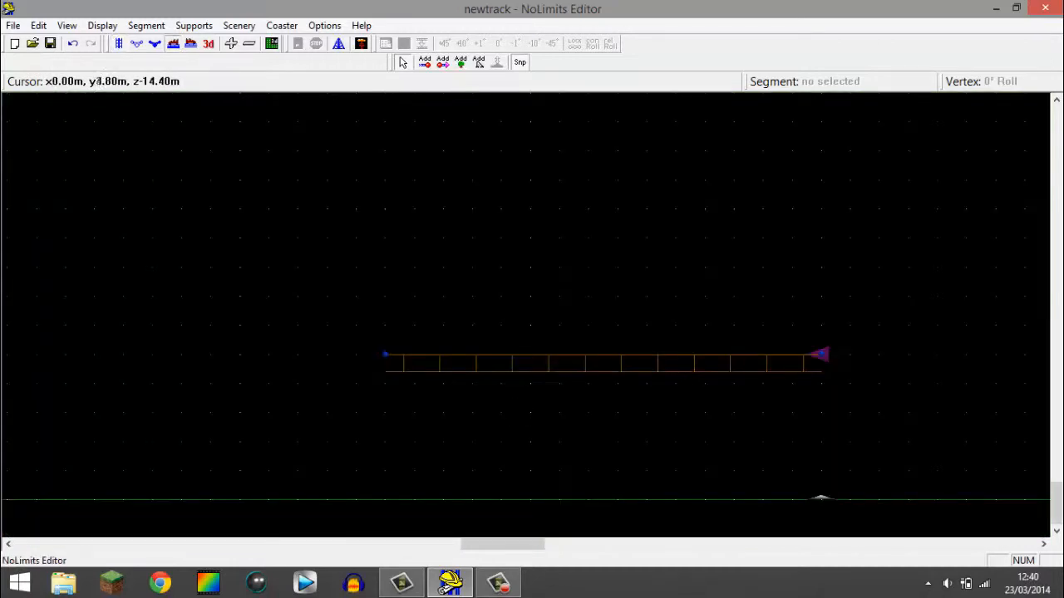
pyautogui.scroll(3, 482, 331)
pyautogui.moveTo(376, 402); pyautogui.dragTo(672, 121, button='right')
pyautogui.scroll(-2, 694, 314)
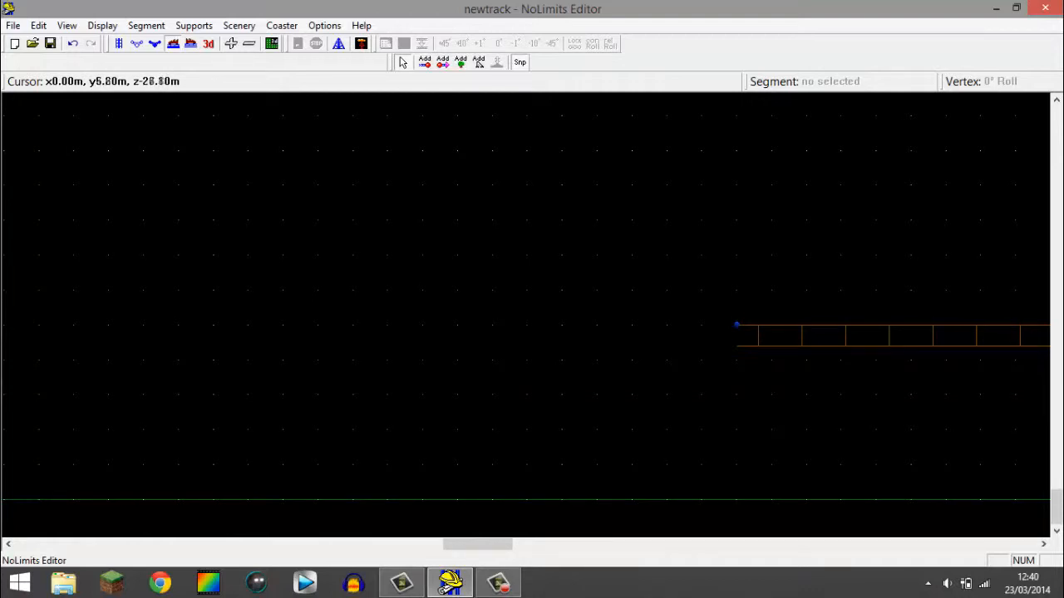
pyautogui.click(147, 26)
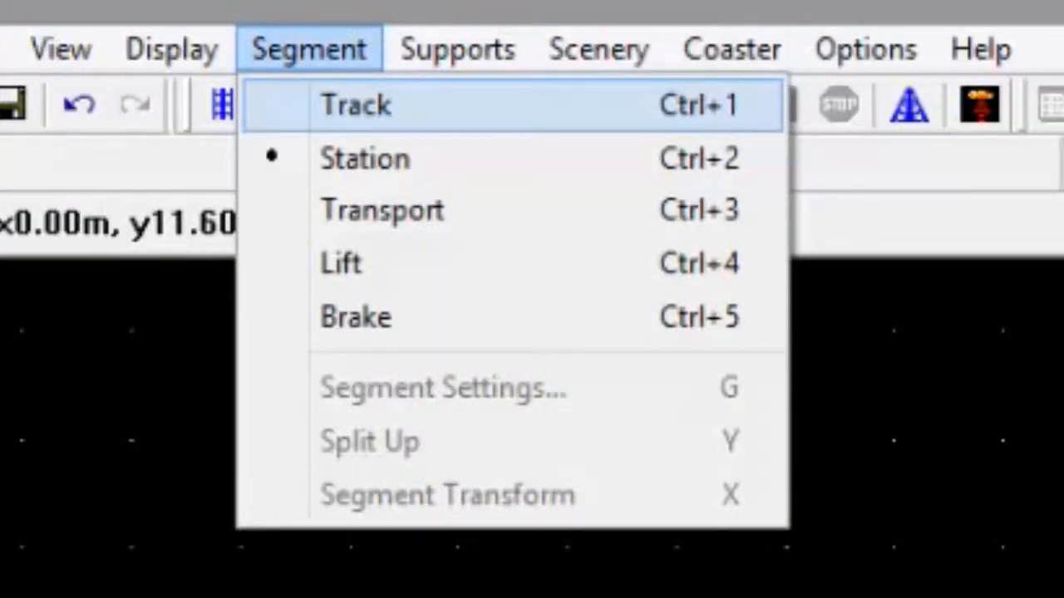
pyautogui.click(357, 106)
pyautogui.click(567, 171)
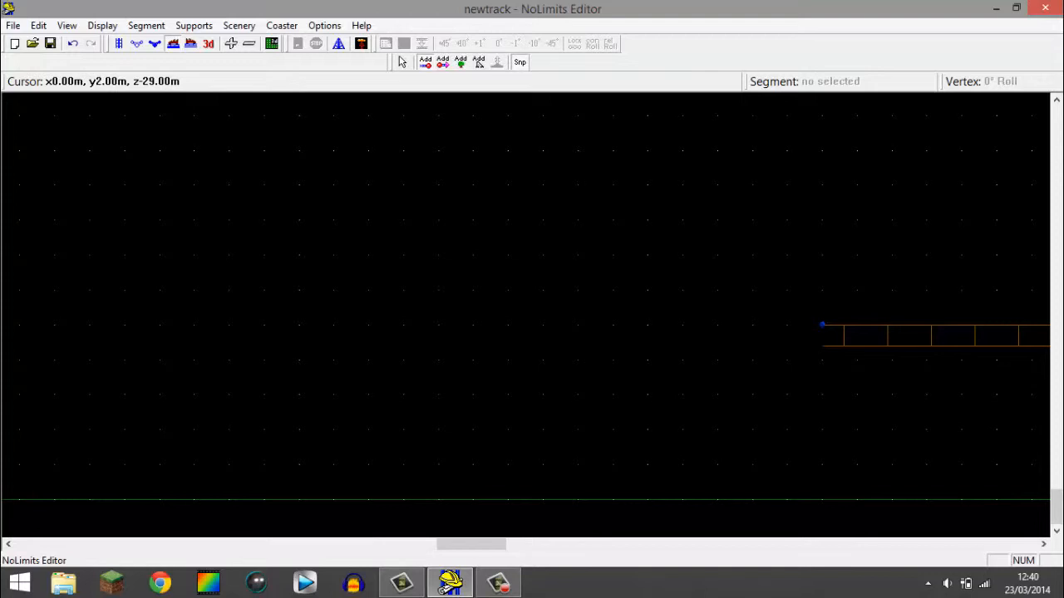
pyautogui.click(369, 429)
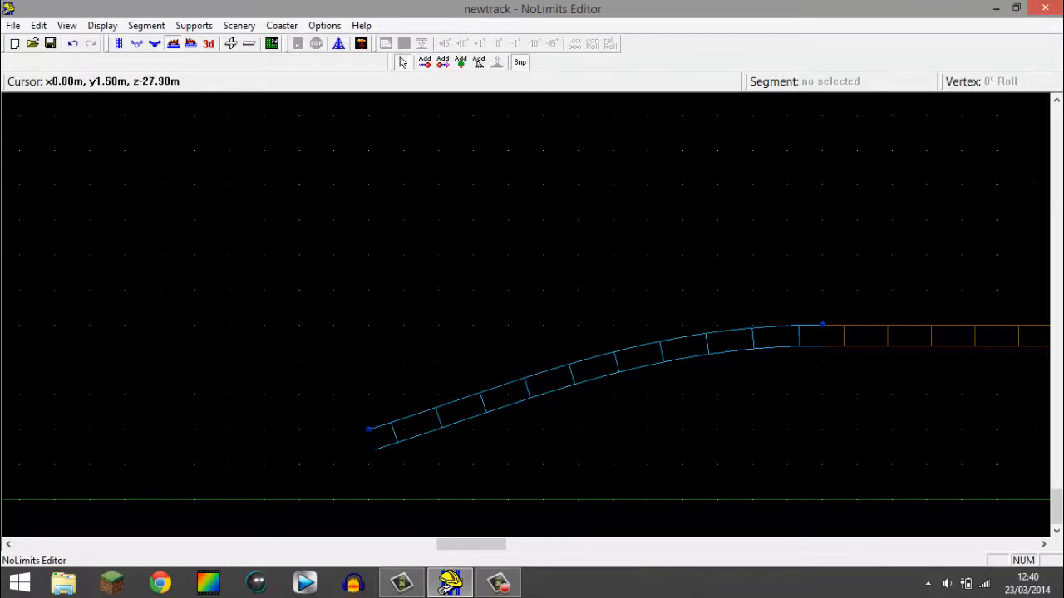
# - Level out the bottom of the new descent with its curve handle and move its end vertex farther out at 2 m height
pyautogui.click(369, 429)
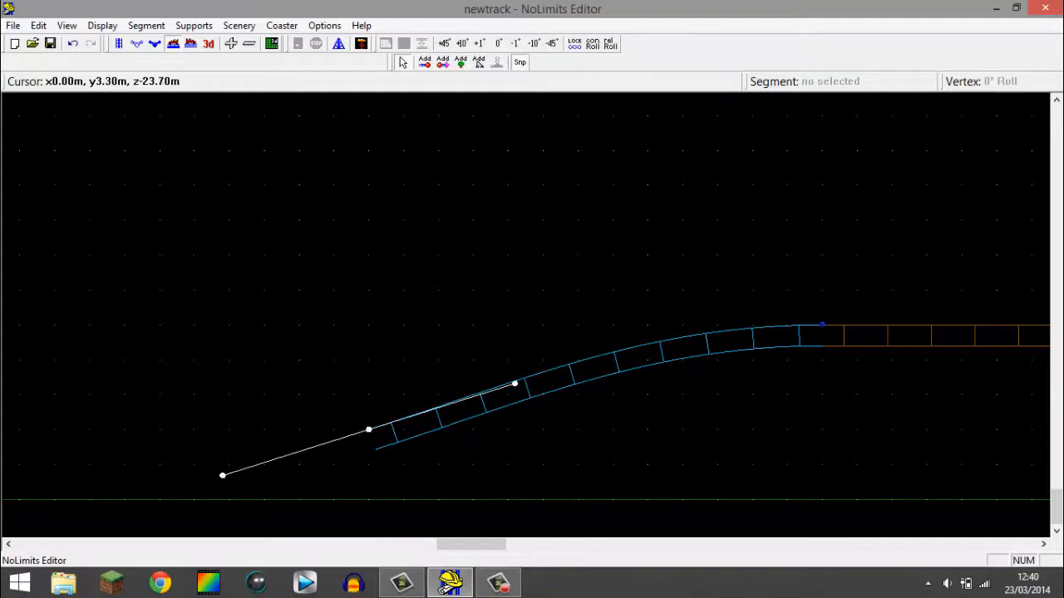
pyautogui.moveTo(514, 383); pyautogui.dragTo(636, 436)
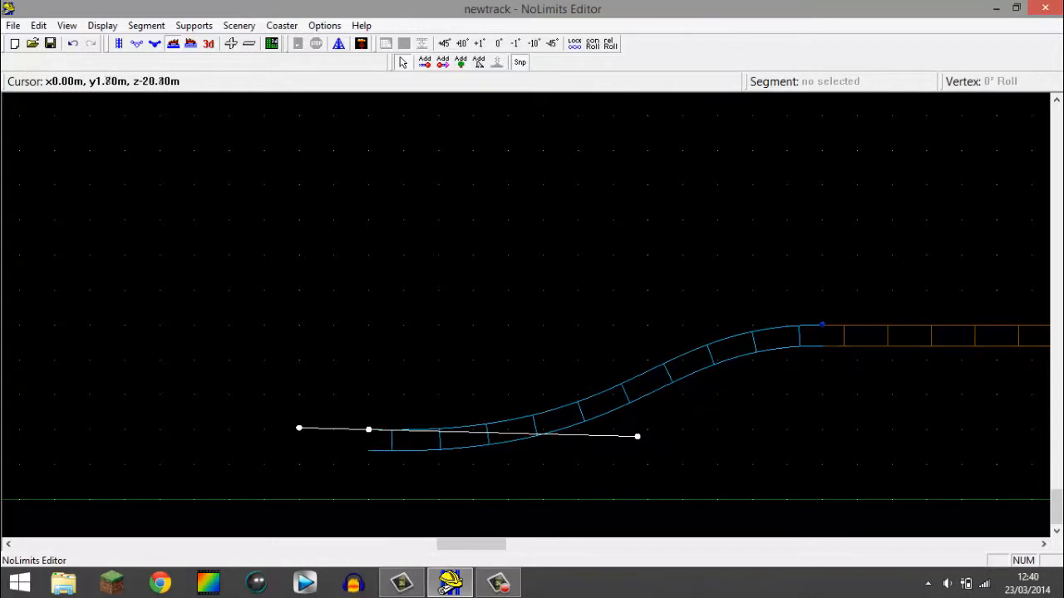
pyautogui.moveTo(368, 428); pyautogui.dragTo(228, 429)
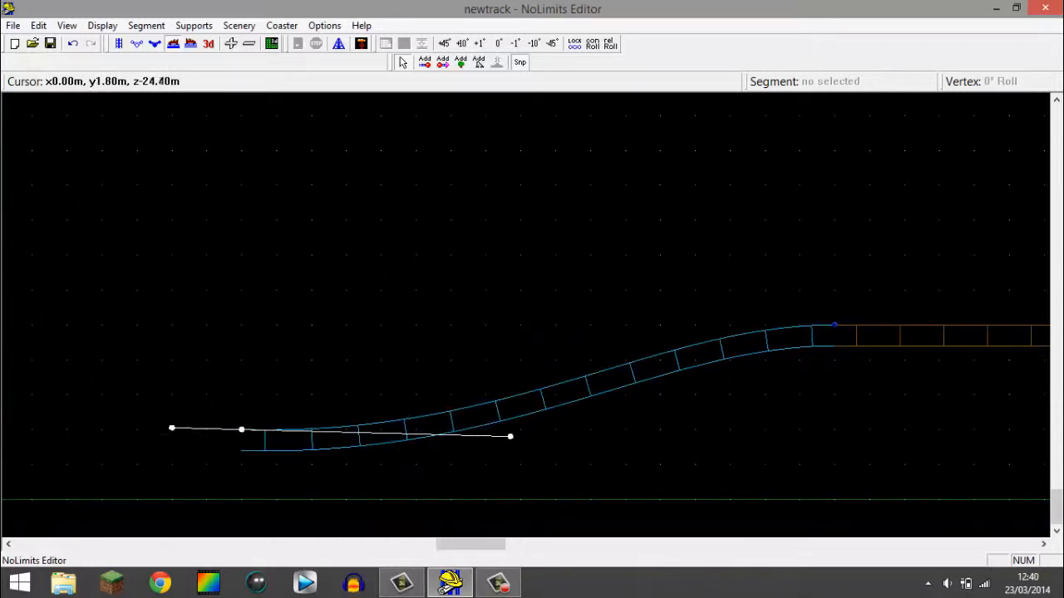
pyautogui.moveTo(510, 437); pyautogui.dragTo(614, 427)
# - Try lengthening the curve handle at the vertex joining the station and the descent, and undo the change
pyautogui.click(834, 325)
pyautogui.moveTo(657, 325); pyautogui.dragTo(598, 328)
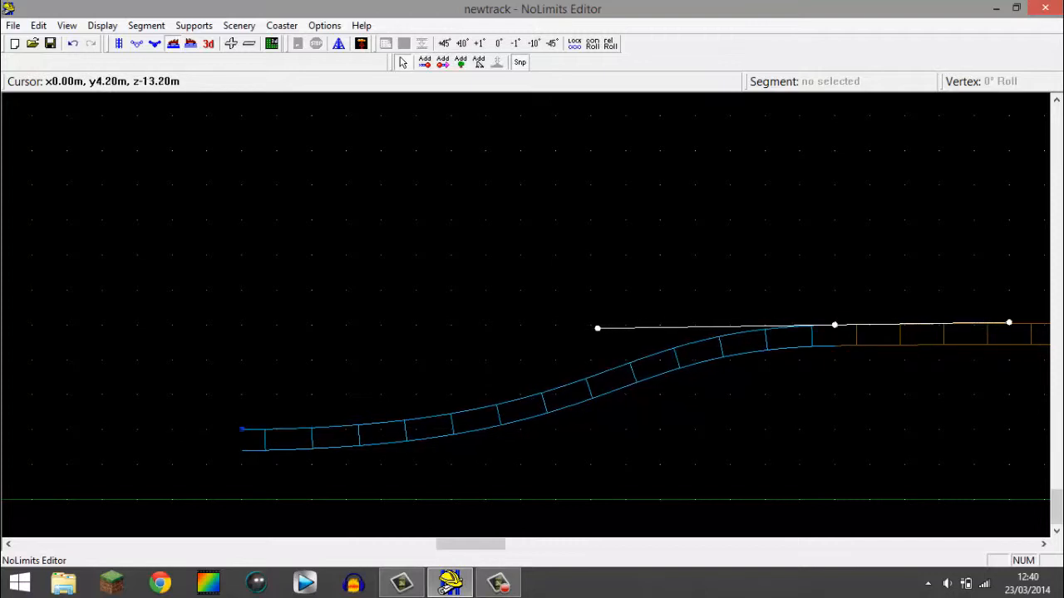
pyautogui.click(599, 249)
pyautogui.moveTo(598, 250); pyautogui.dragTo(447, 263, button='right')
pyautogui.click(678, 341)
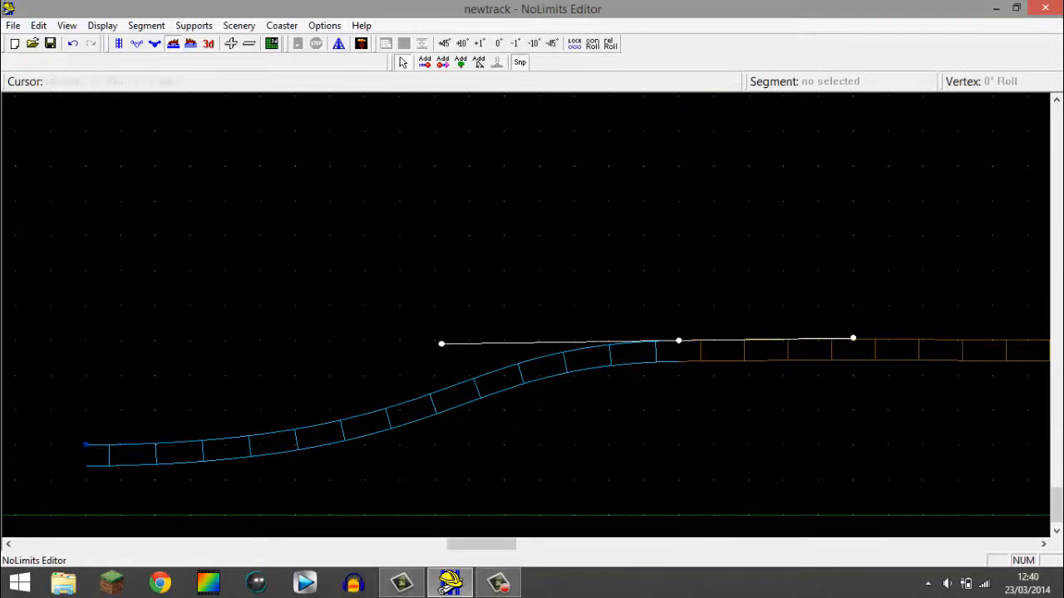
pyautogui.hotkey('ctrl', 'z')
pyautogui.press('Escape')
# - Preview the station and the descent in 3D by moving along the track, and return to the side view
pyautogui.moveTo(532, 332); pyautogui.dragTo(674, 317, button='right')
pyautogui.click(208, 43)
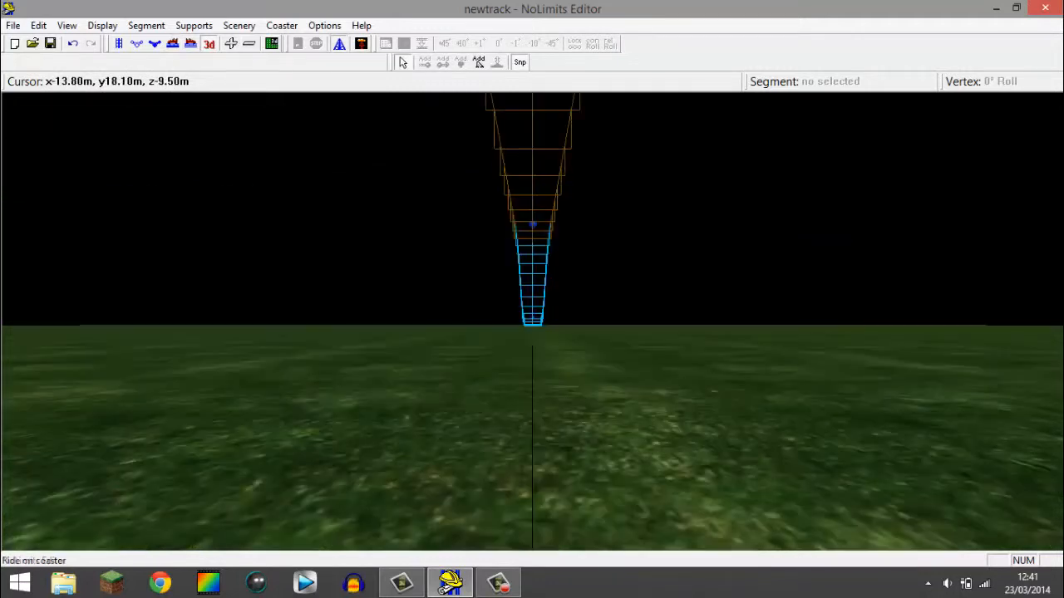
pyautogui.click(339, 44)
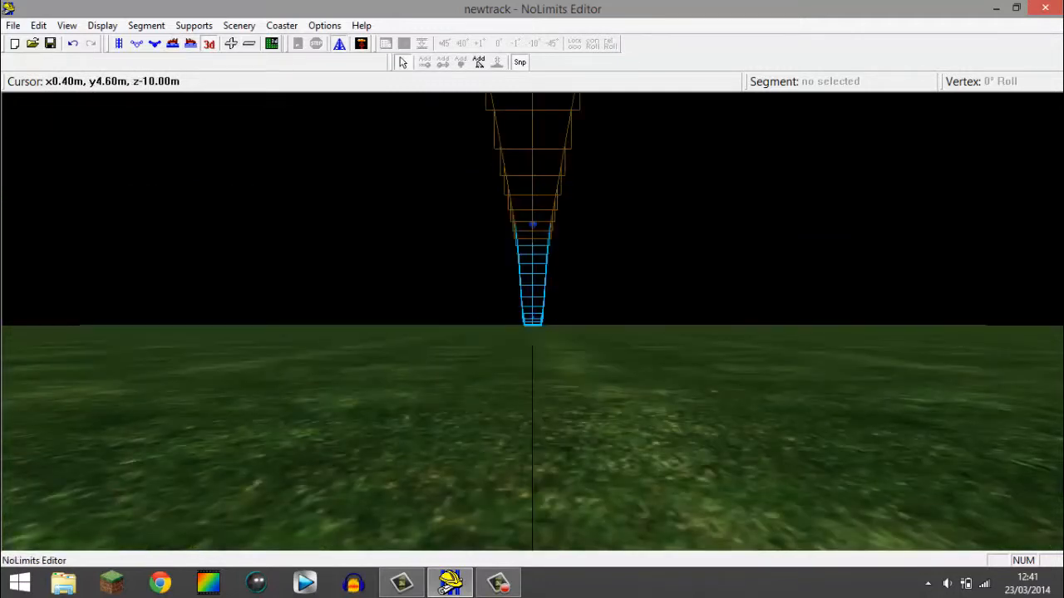
pyautogui.press('Up')
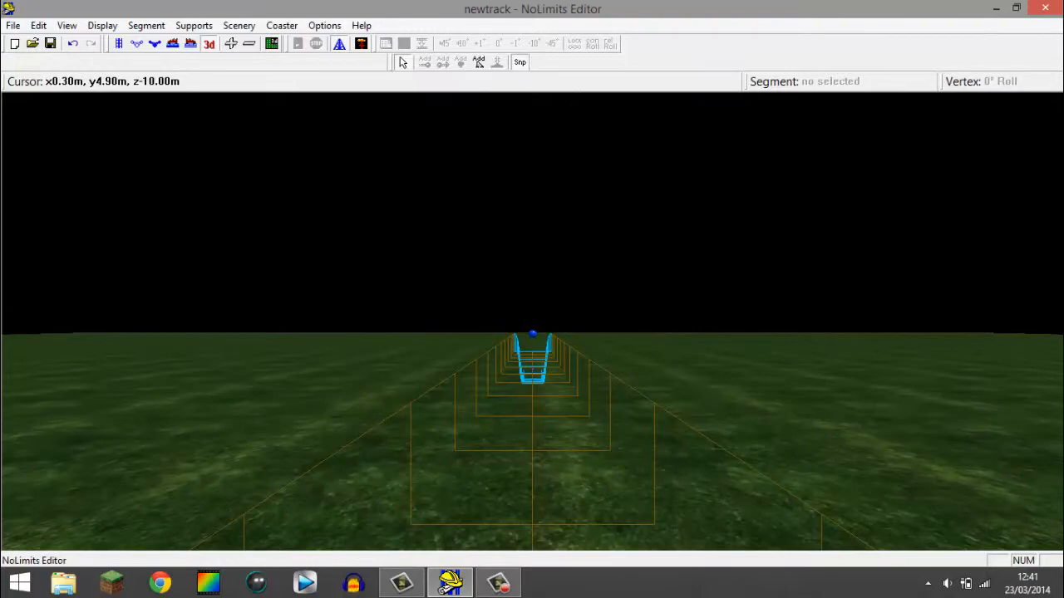
pyautogui.press('Up')
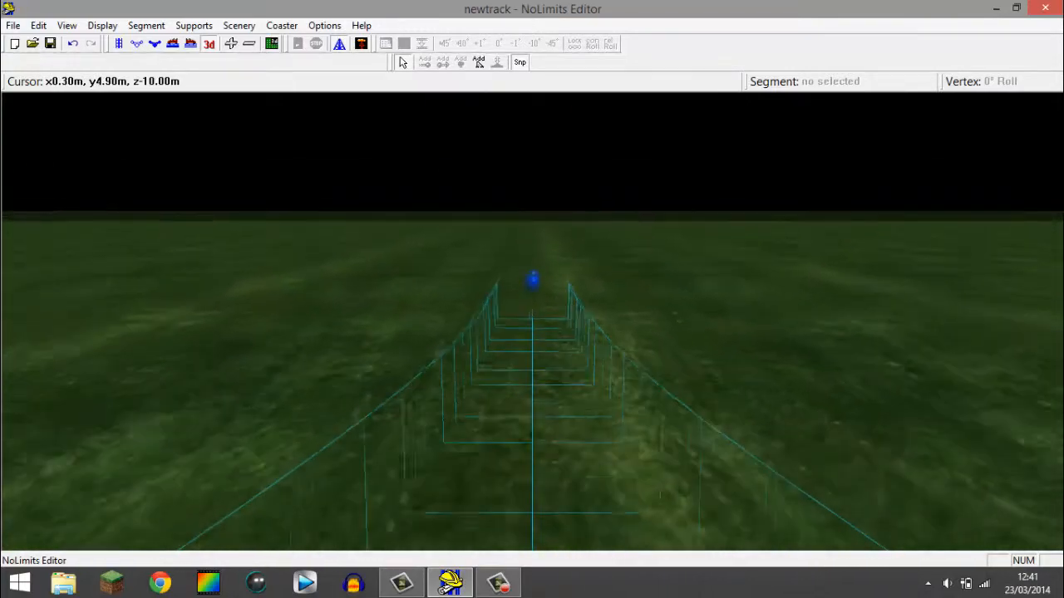
pyautogui.press('Down')
pyautogui.press('Up')
pyautogui.press('Up')
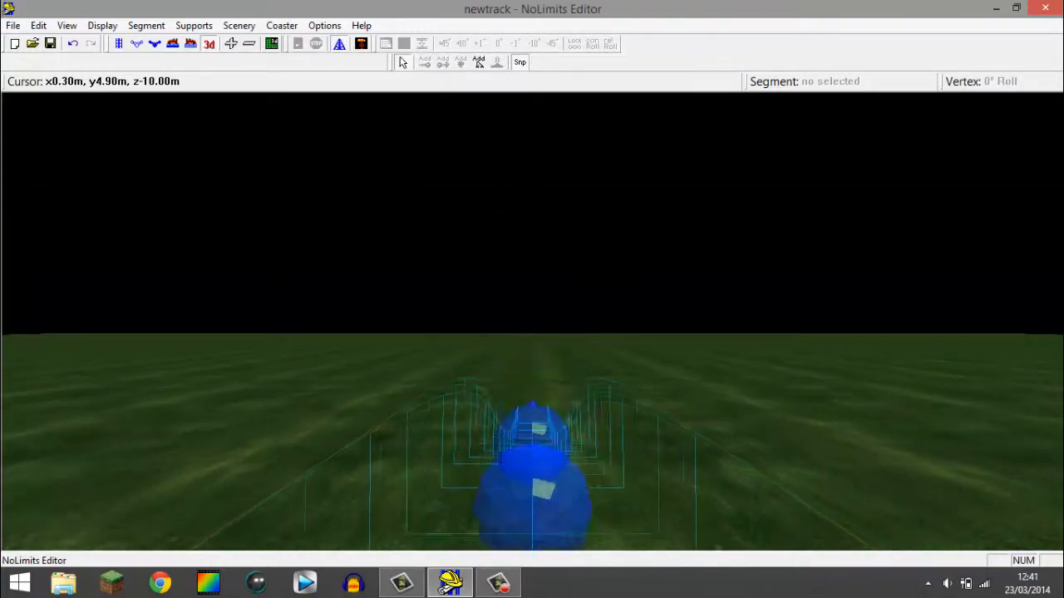
pyautogui.press('Up')
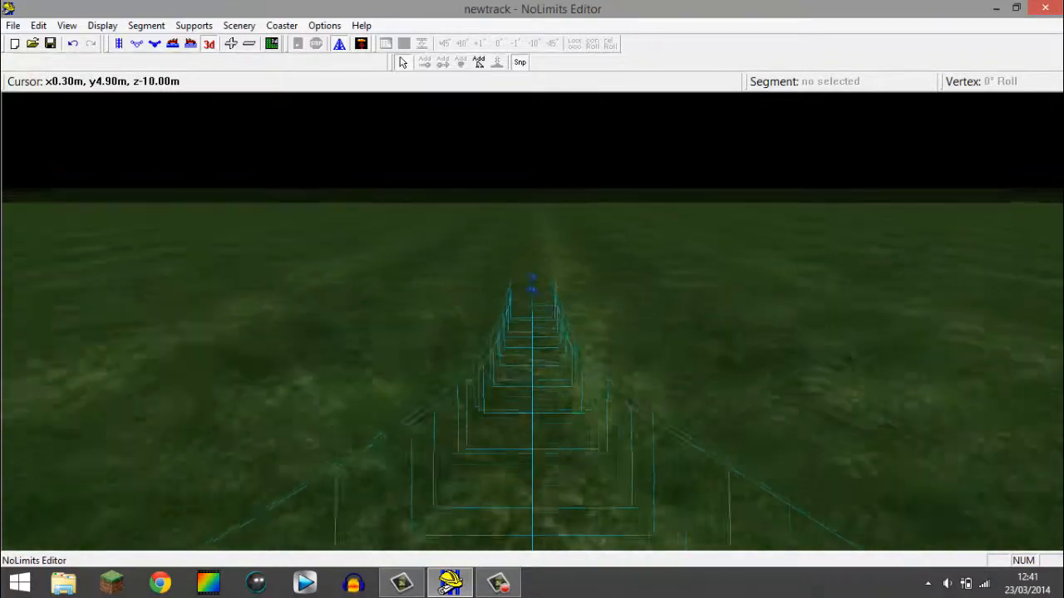
pyautogui.press('Up')
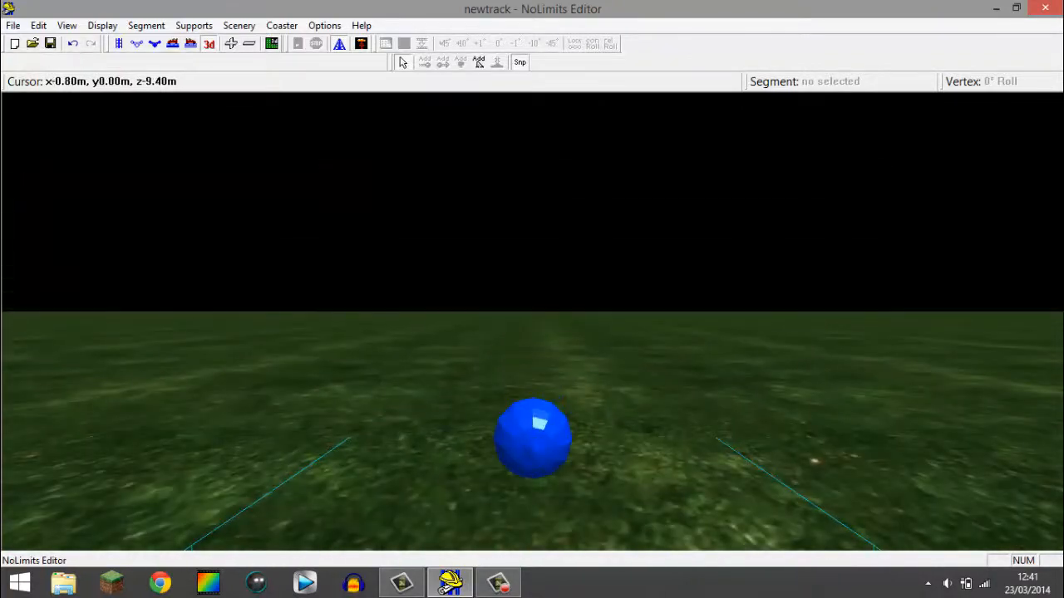
pyautogui.press('Escape')
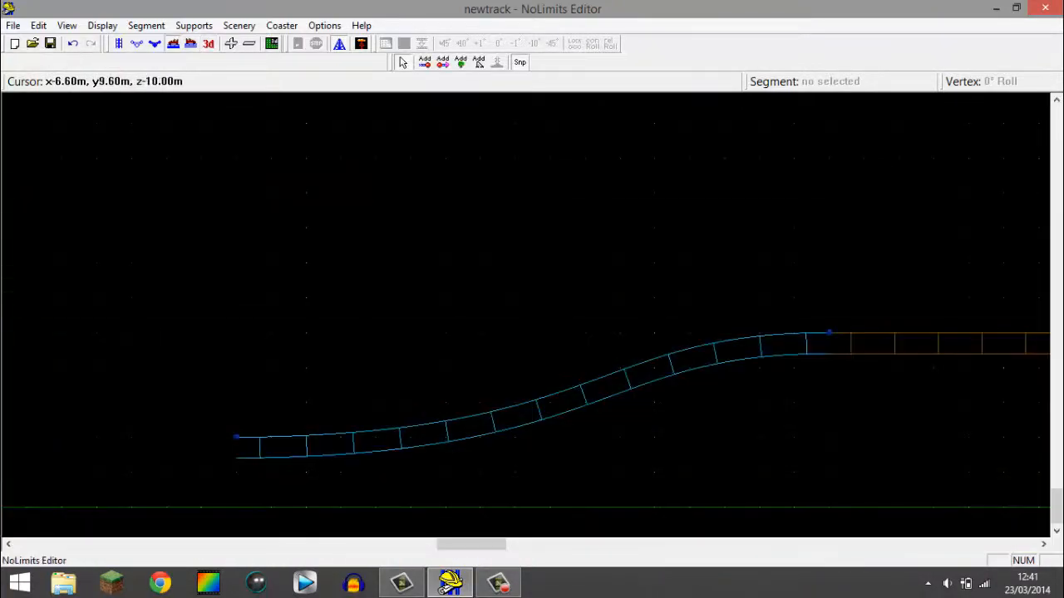
# - Add a Lift segment from the end of the descent, climbing to a vertex 30 m high at about z -70 m
pyautogui.moveTo(487, 286); pyautogui.dragTo(661, 287, button='right')
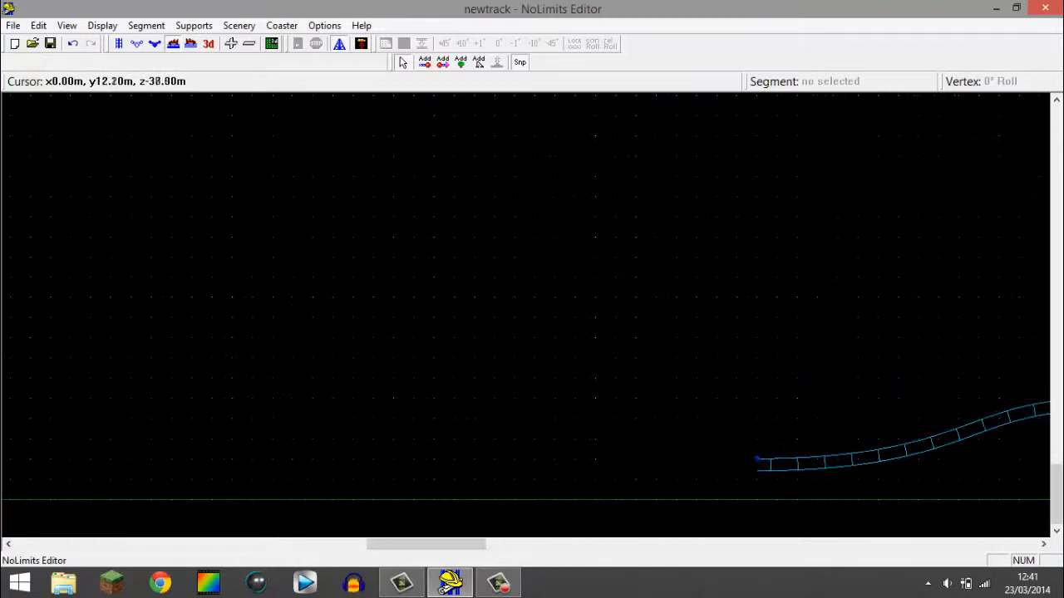
pyautogui.scroll(-4, 450, 209)
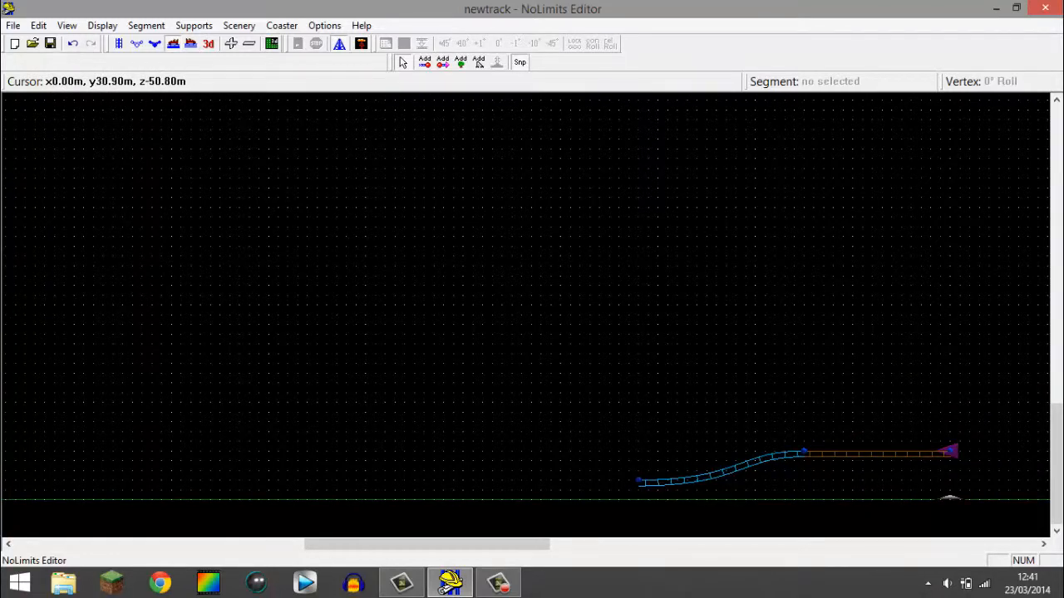
pyautogui.scroll(1, 424, 237)
pyautogui.moveTo(467, 271); pyautogui.dragTo(428, 232, button='right')
pyautogui.click(147, 25)
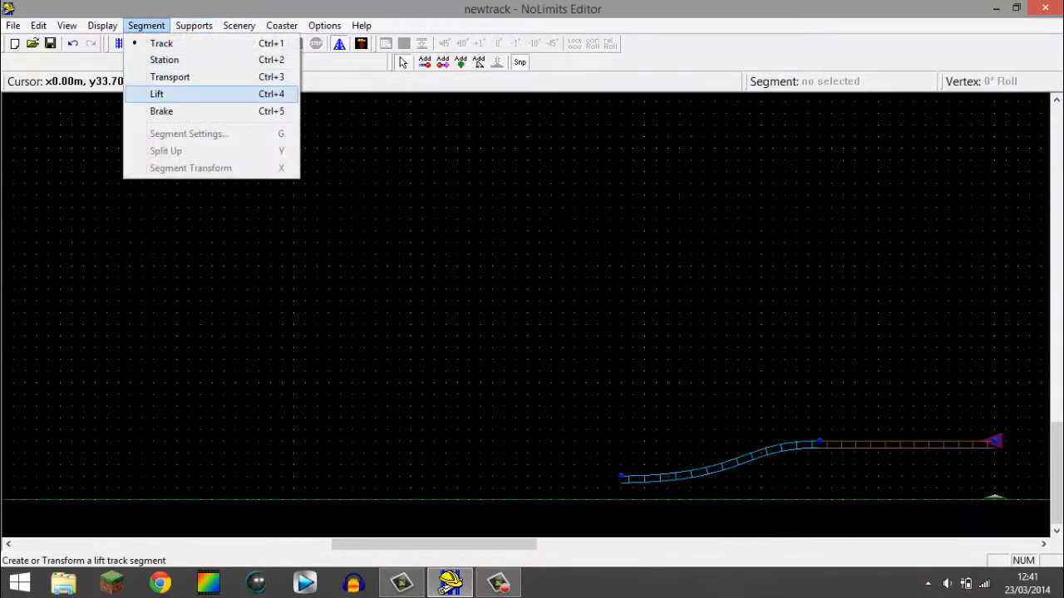
pyautogui.click(157, 94)
pyautogui.click(425, 62)
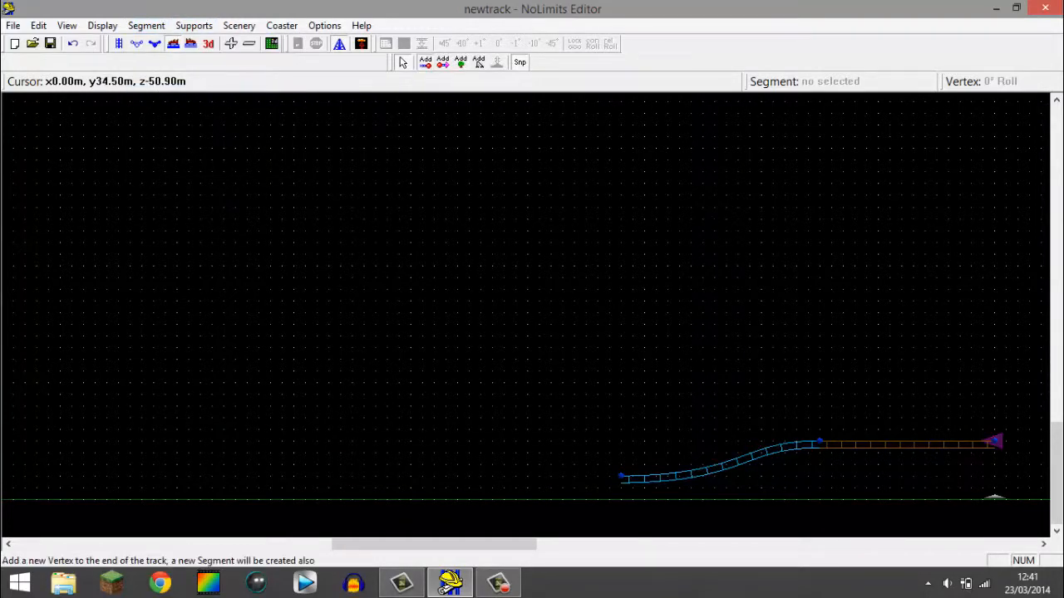
pyautogui.moveTo(286, 220); pyautogui.dragTo(416, 225, button='right')
pyautogui.scroll(-1, 416, 225)
pyautogui.scroll(-1, 532, 316)
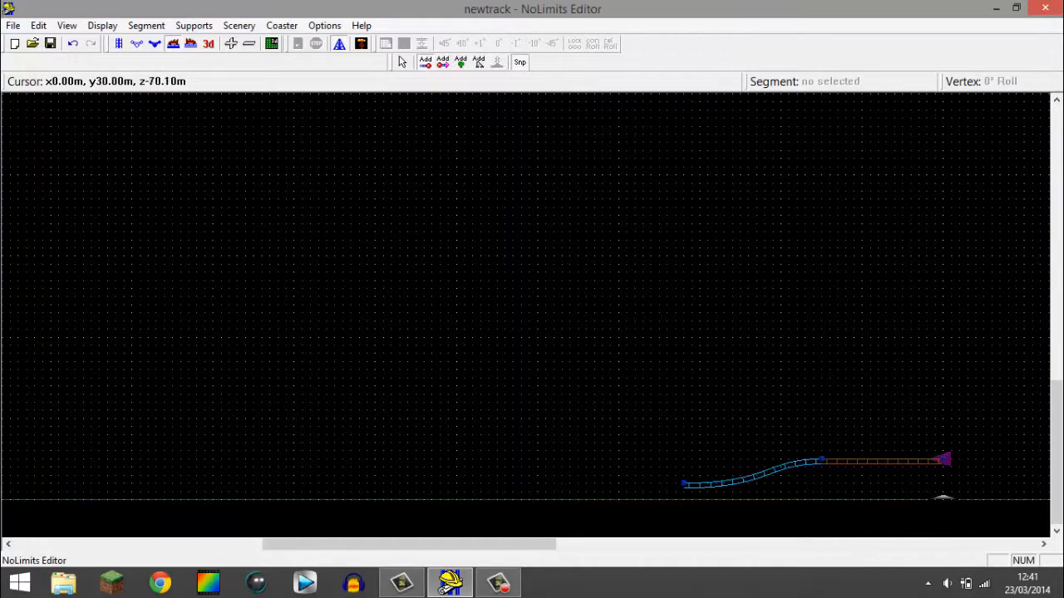
pyautogui.click(370, 252)
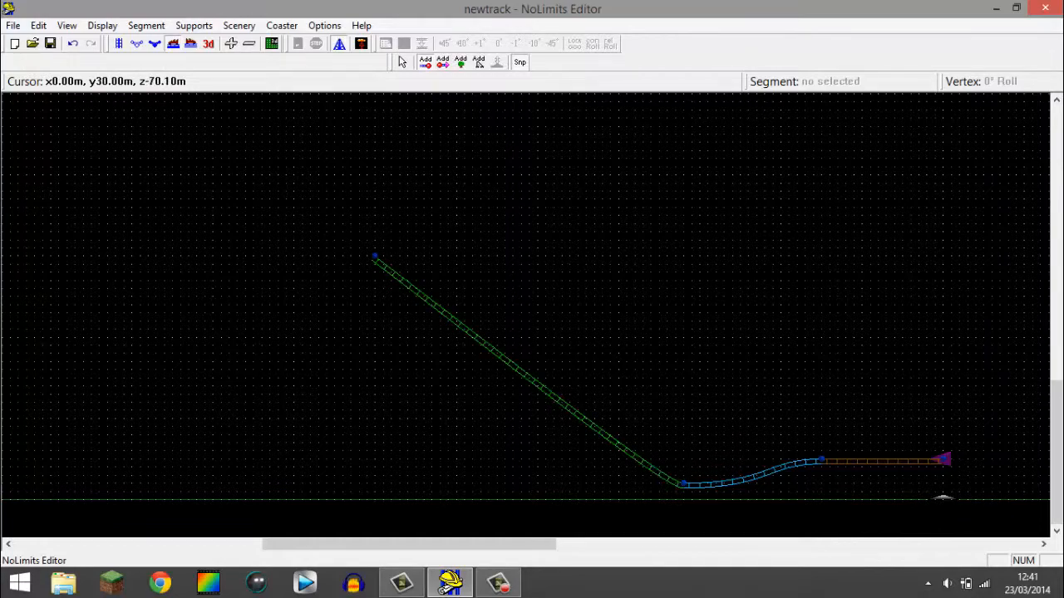
pyautogui.scroll(2, 532, 299)
pyautogui.scroll(4, 456, 477)
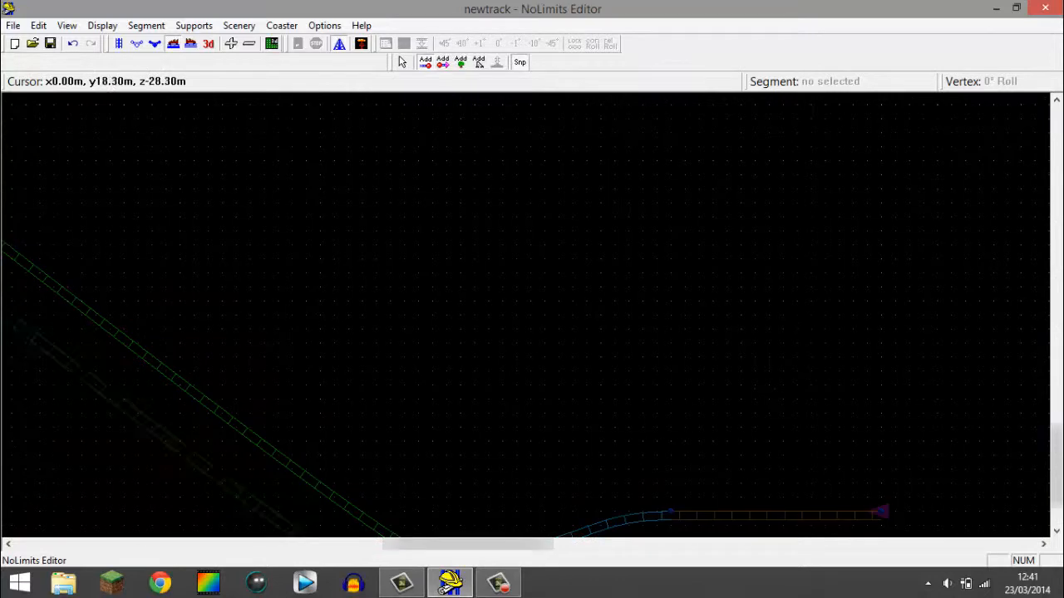
# - Preview the descent and the lift hill in 3D by moving along the track, and return to the side view
pyautogui.click(426, 62)
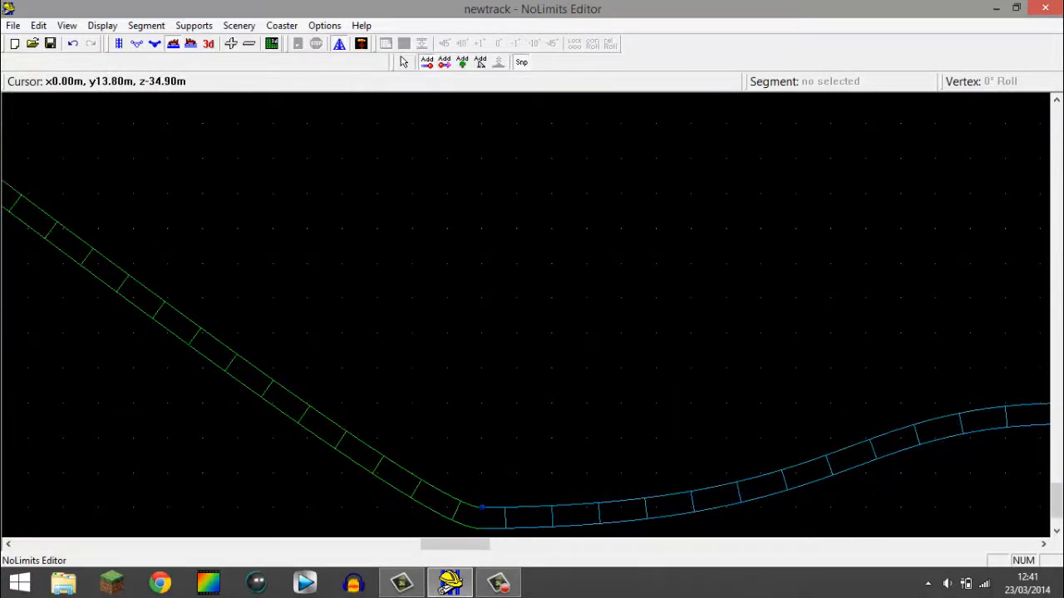
pyautogui.moveTo(485, 438); pyautogui.dragTo(543, 359, button='right')
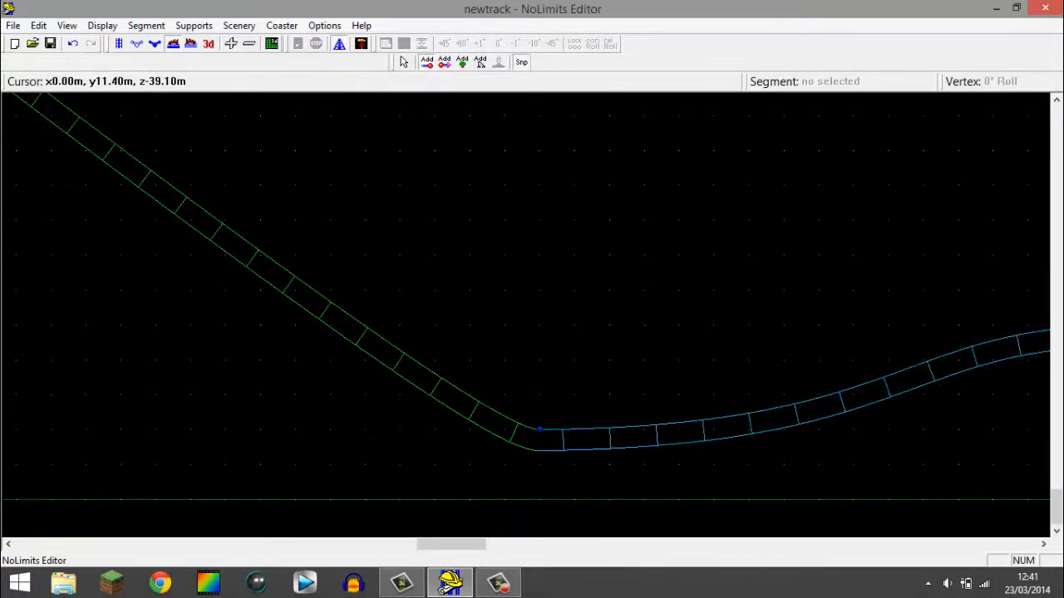
pyautogui.click(208, 43)
pyautogui.press('Up')
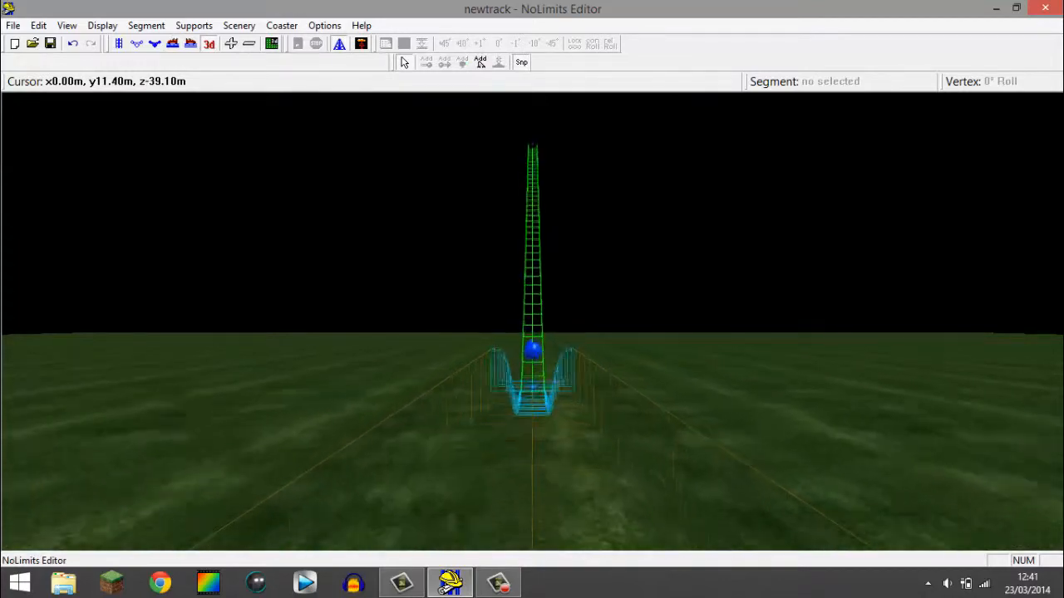
pyautogui.press('Down')
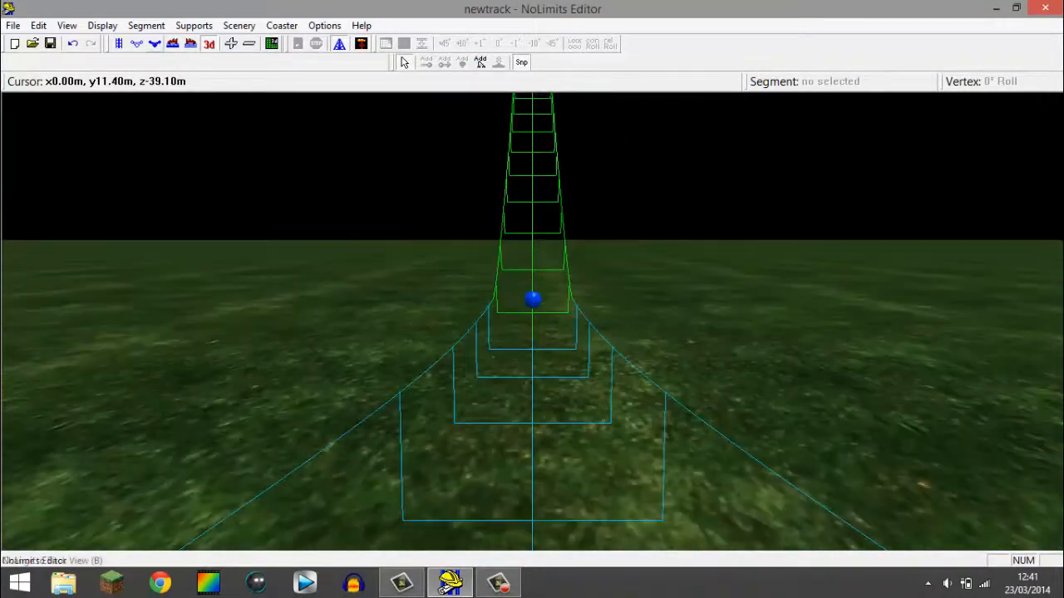
pyautogui.click(172, 44)
# - Lengthen the lift-side curve handle at the vertex joining the descent and the lift to smooth the transition
pyautogui.scroll(1, 411, 396)
pyautogui.moveTo(411, 395); pyautogui.dragTo(442, 305, button='right')
pyautogui.click(587, 399)
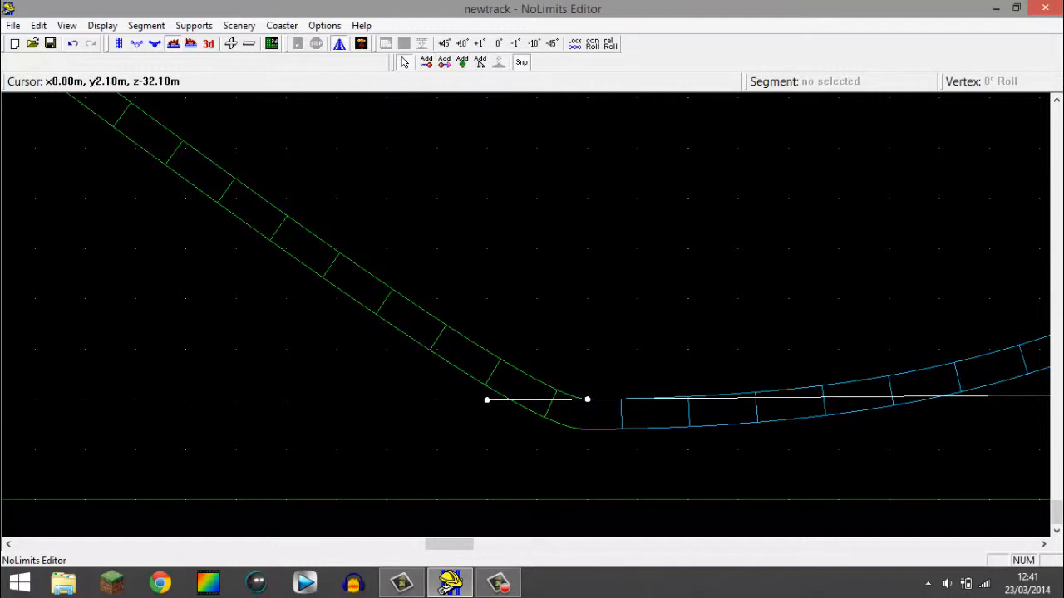
pyautogui.moveTo(588, 399); pyautogui.dragTo(588, 399)
pyautogui.scroll(-2, 489, 400)
pyautogui.moveTo(509, 451); pyautogui.dragTo(317, 449)
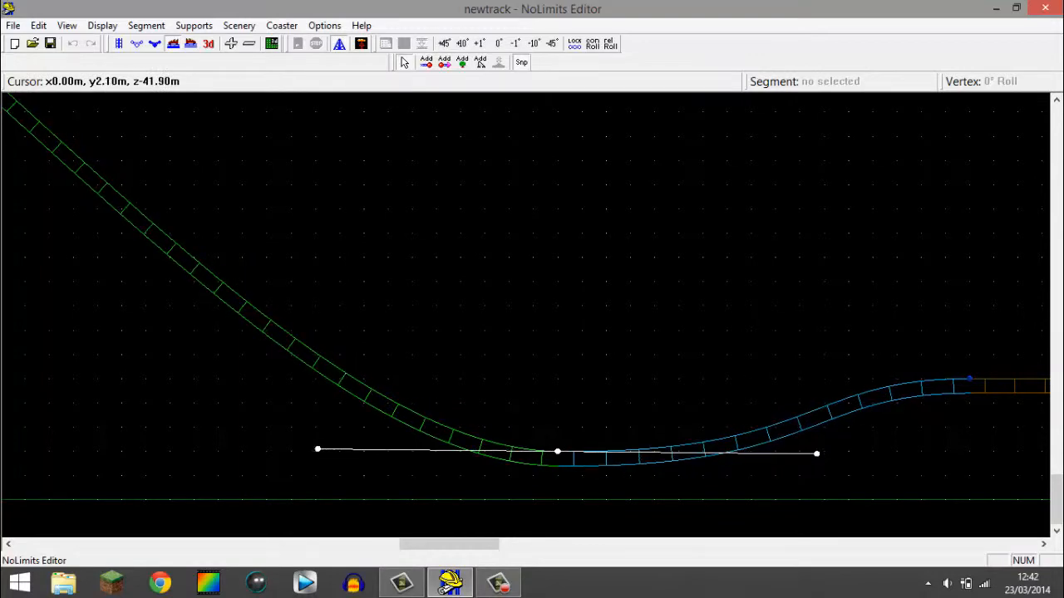
# - Straighten the upper part of the lift with the top vertex's curve handle, and nudge that vertex to about z -70 m
pyautogui.click(288, 432)
pyautogui.scroll(-2, 284, 416)
pyautogui.moveTo(276, 408); pyautogui.dragTo(398, 469, button='right')
pyautogui.click(219, 208)
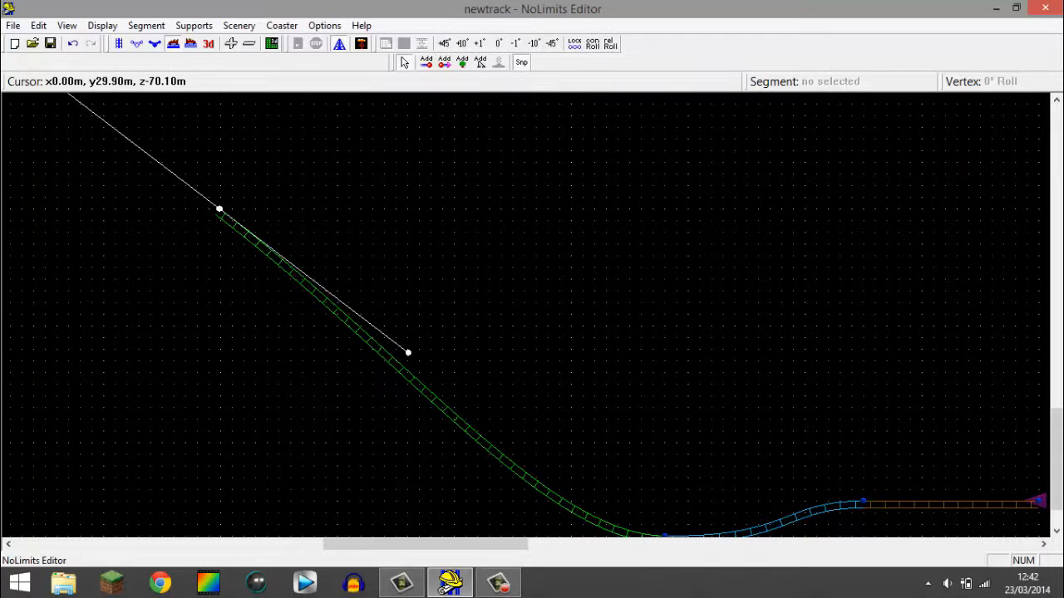
pyautogui.moveTo(408, 352); pyautogui.dragTo(394, 365)
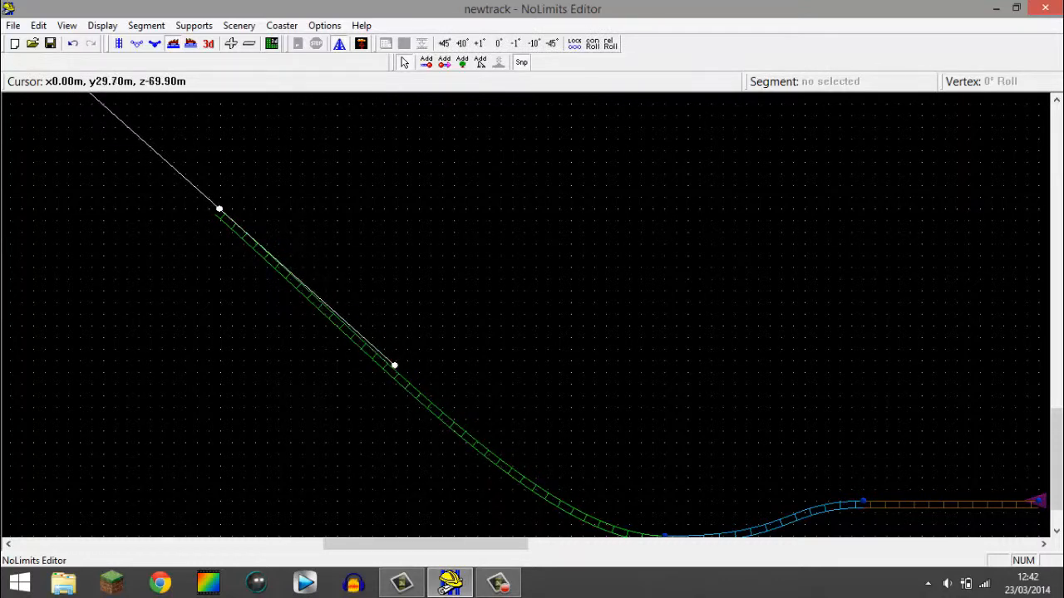
pyautogui.moveTo(219, 208); pyautogui.dragTo(221, 209)
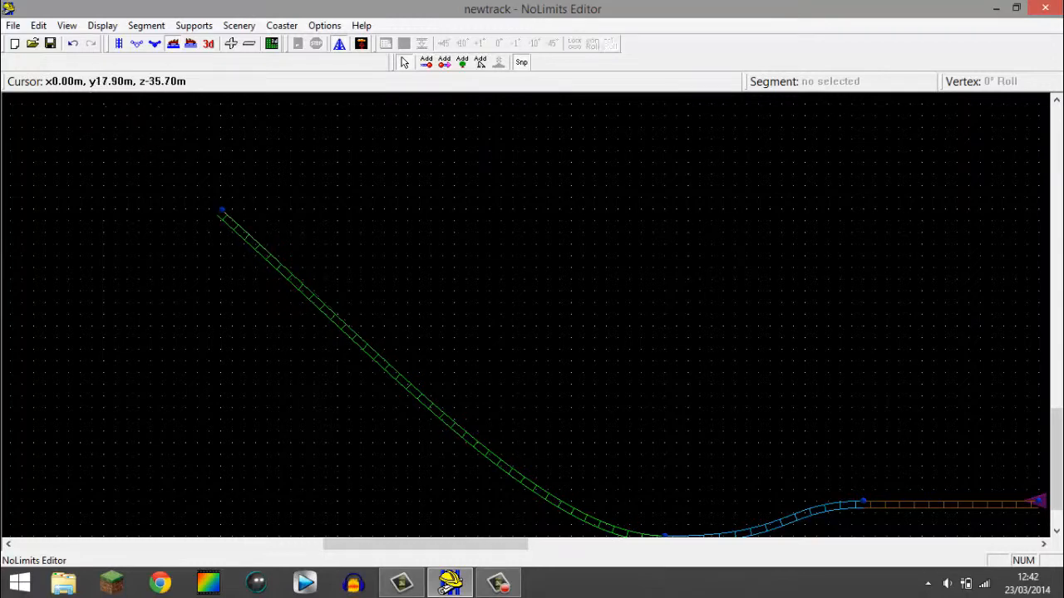
# - Examine the side profile of the lift hill, descent and station
pyautogui.scroll(3, 532, 315)
pyautogui.scroll(-2, 532, 316)
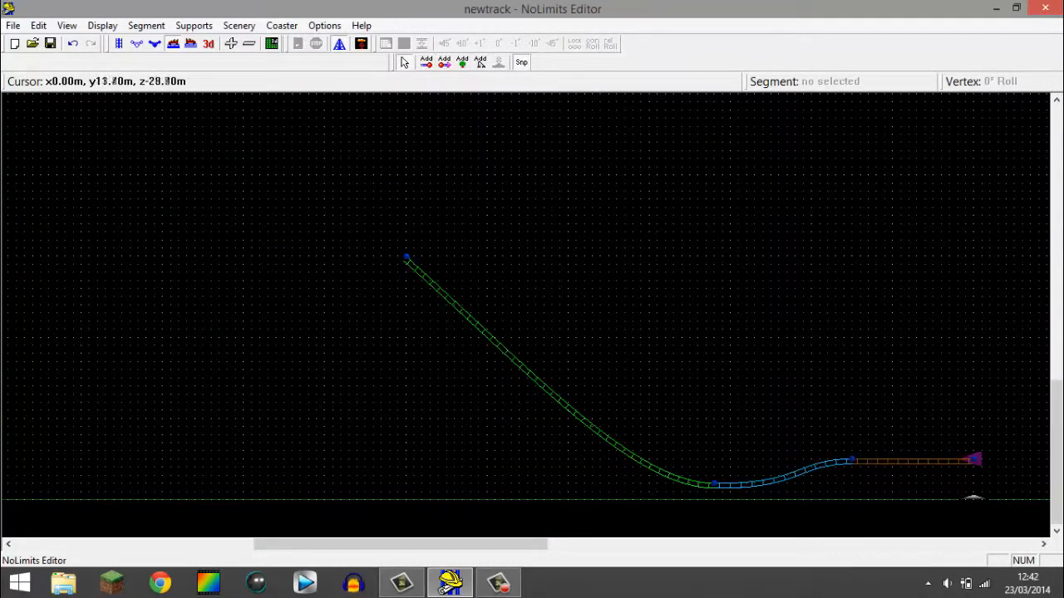
pyautogui.scroll(2, 738, 121)
pyautogui.rightClick(738, 121)
pyautogui.rightClick(606, 7)
pyautogui.press('Escape')
pyautogui.scroll(2, 532, 316)
pyautogui.scroll(-1, 532, 316)
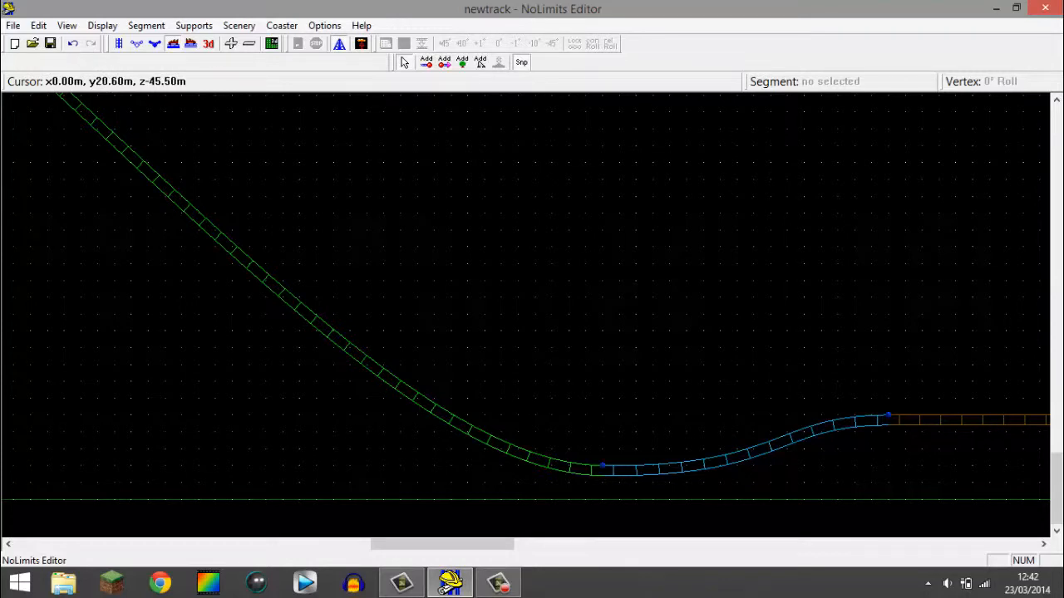
pyautogui.scroll(2, 698, 432)
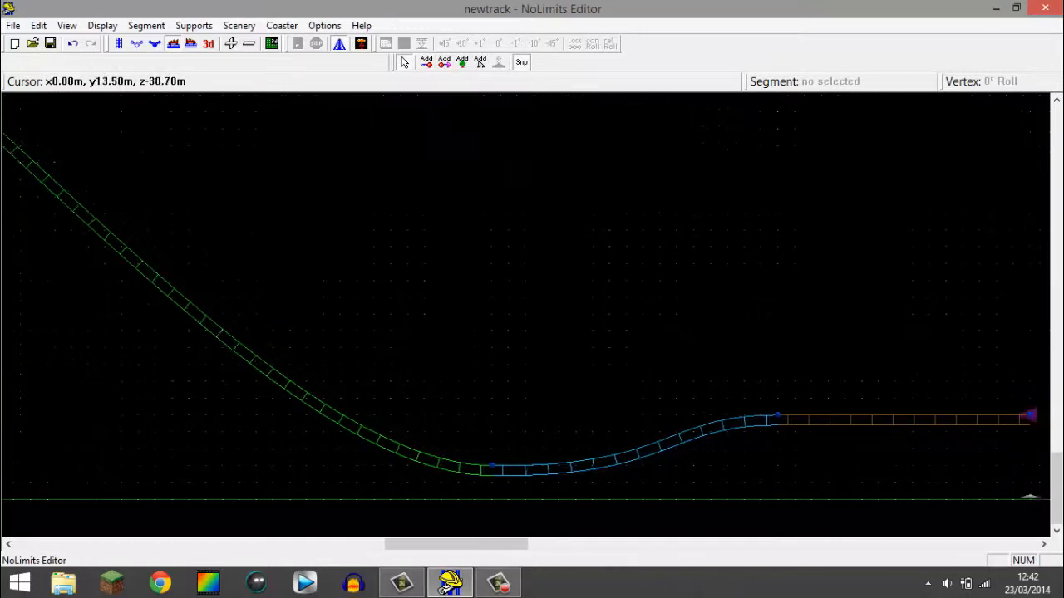
pyautogui.scroll(-1, 698, 432)
# - Shorten the descent-side curve handle at the lowest vertex between the descent and the lift
pyautogui.click(487, 452)
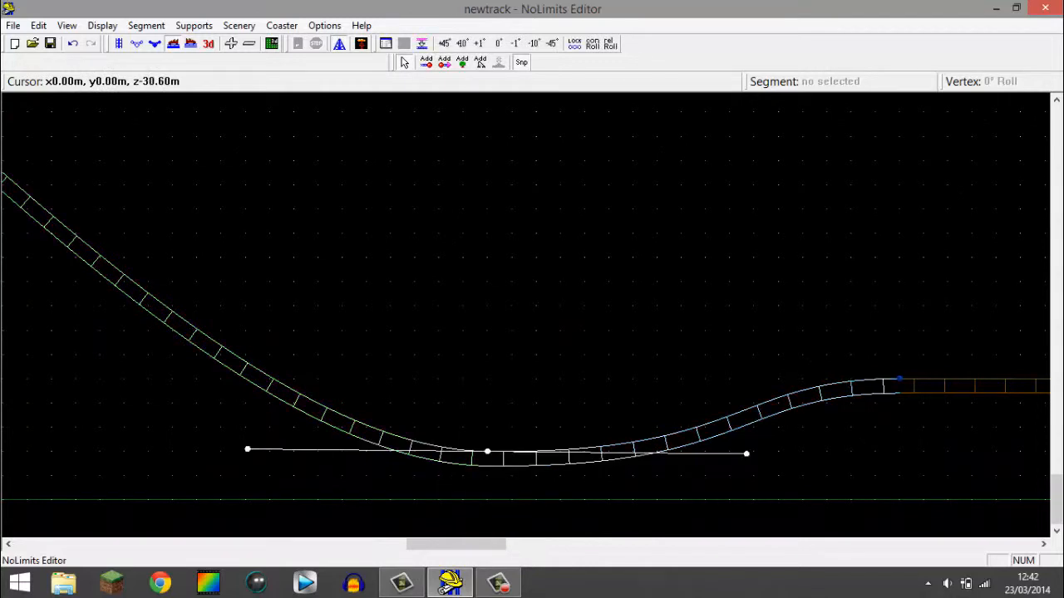
pyautogui.click(525, 393)
pyautogui.click(487, 452)
pyautogui.scroll(-2, 528, 499)
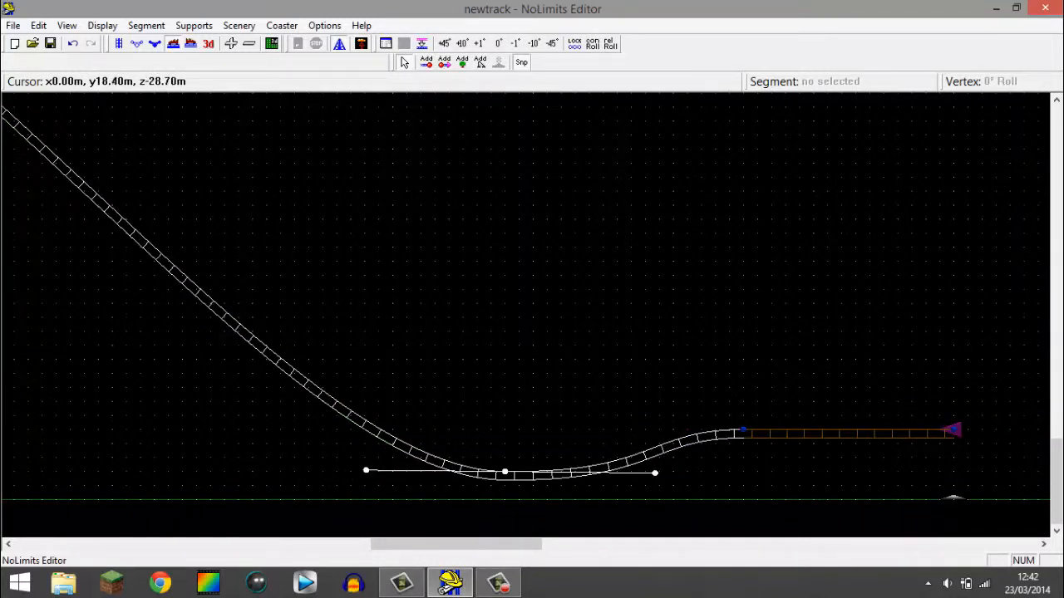
pyautogui.moveTo(655, 473); pyautogui.dragTo(603, 474)
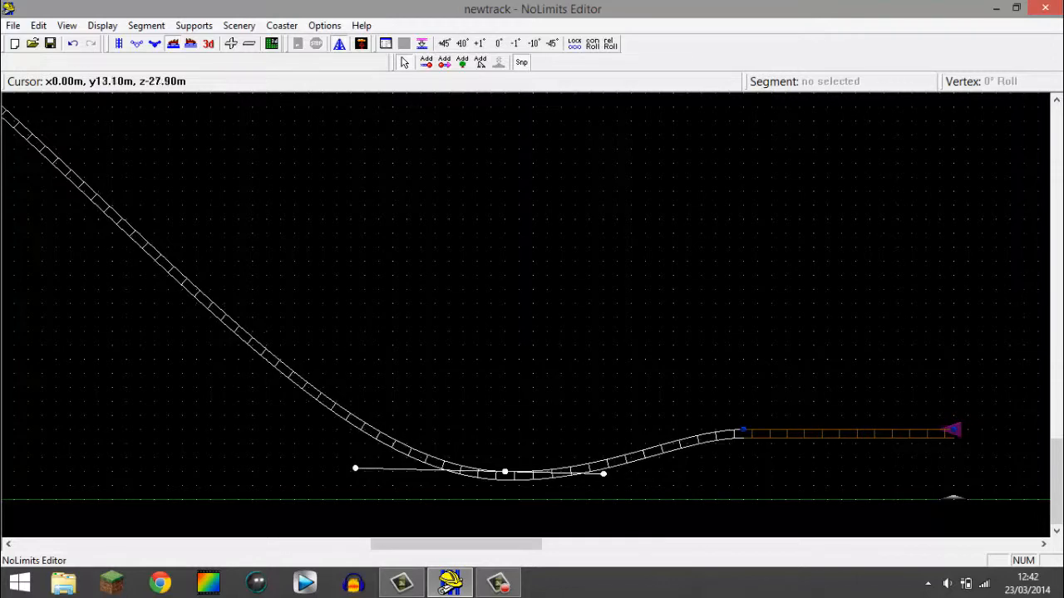
pyautogui.click(579, 359)
pyautogui.click(504, 472)
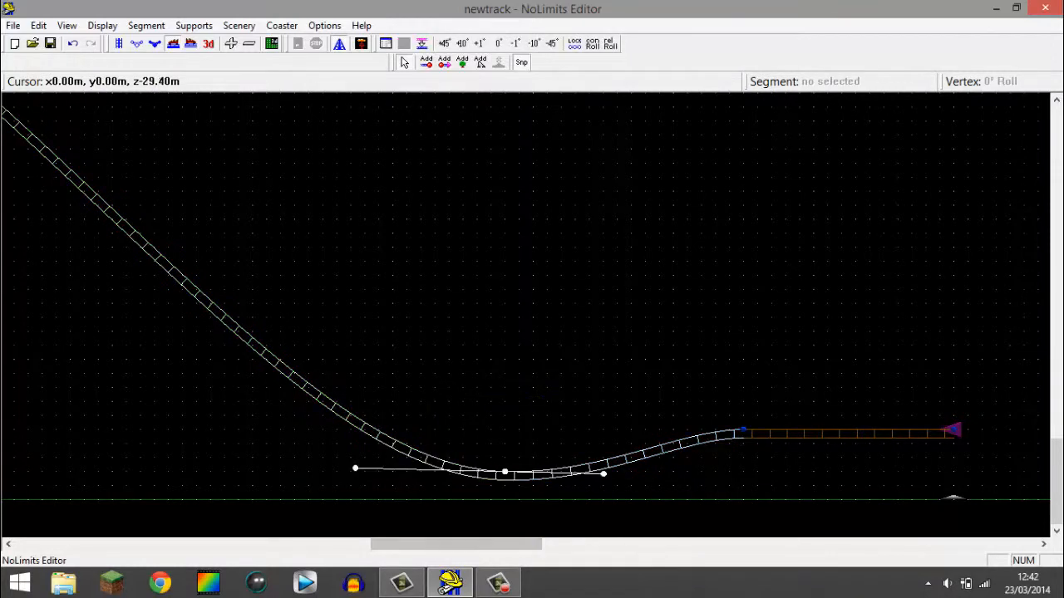
pyautogui.click(447, 363)
# - Lengthen the descent-side curve handle at the station's end vertex for a gentler start of the descent
pyautogui.scroll(2, 384, 422)
pyautogui.moveTo(347, 376); pyautogui.dragTo(333, 291, button='right')
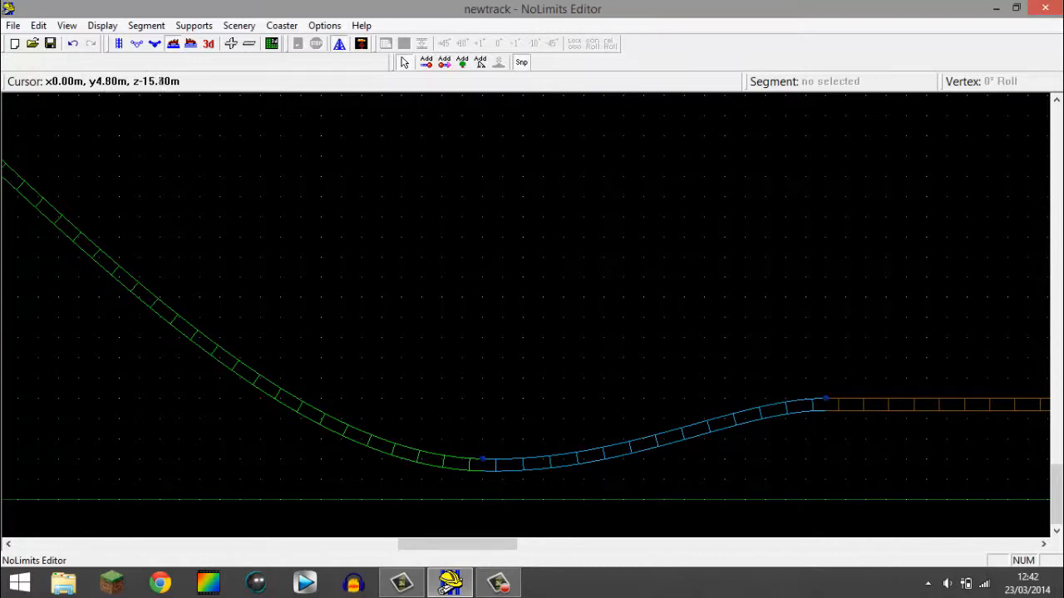
pyautogui.click(825, 399)
pyautogui.moveTo(735, 399); pyautogui.dragTo(646, 396)
pyautogui.press('Escape')
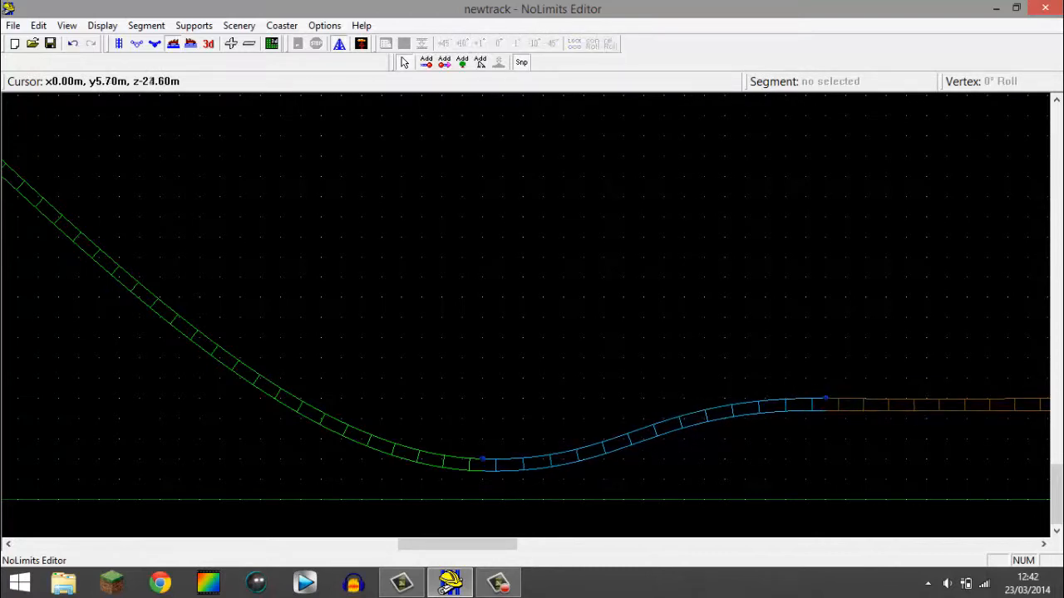
pyautogui.click(825, 399)
pyautogui.press('Escape')
# - Extend the lift with a vertex about 30 m high and place it about 16 m beyond the previous top vertex
pyautogui.scroll(-3, 848, 466)
pyautogui.scroll(3, 532, 315)
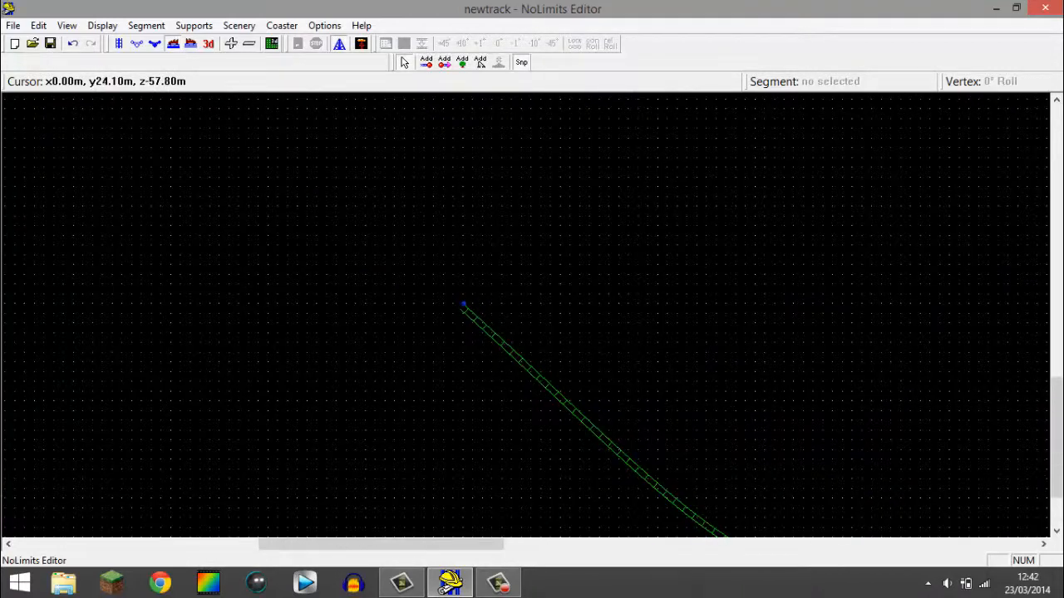
pyautogui.scroll(1, 532, 316)
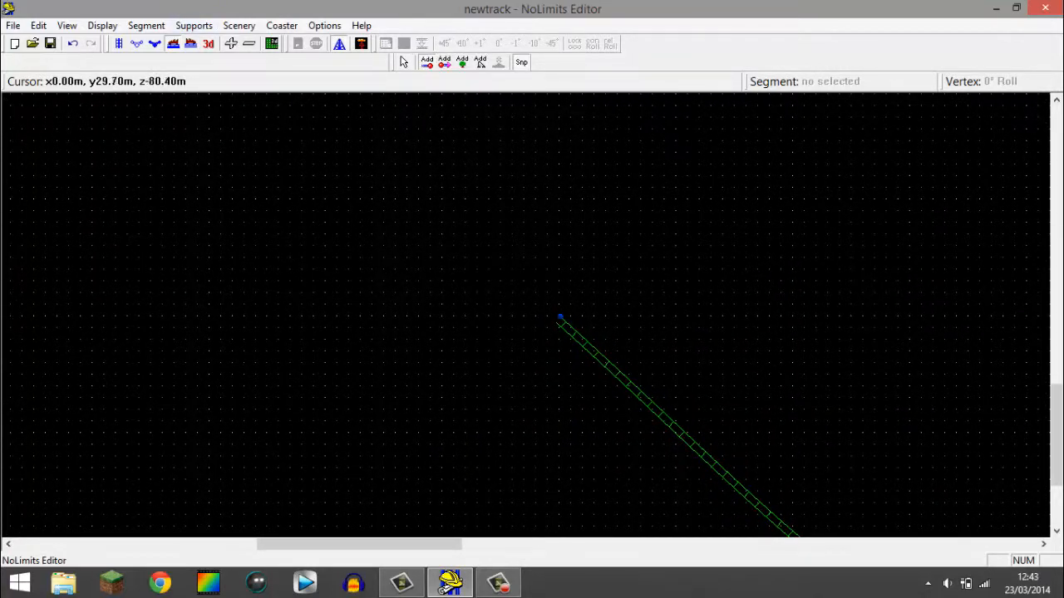
pyautogui.click(426, 61)
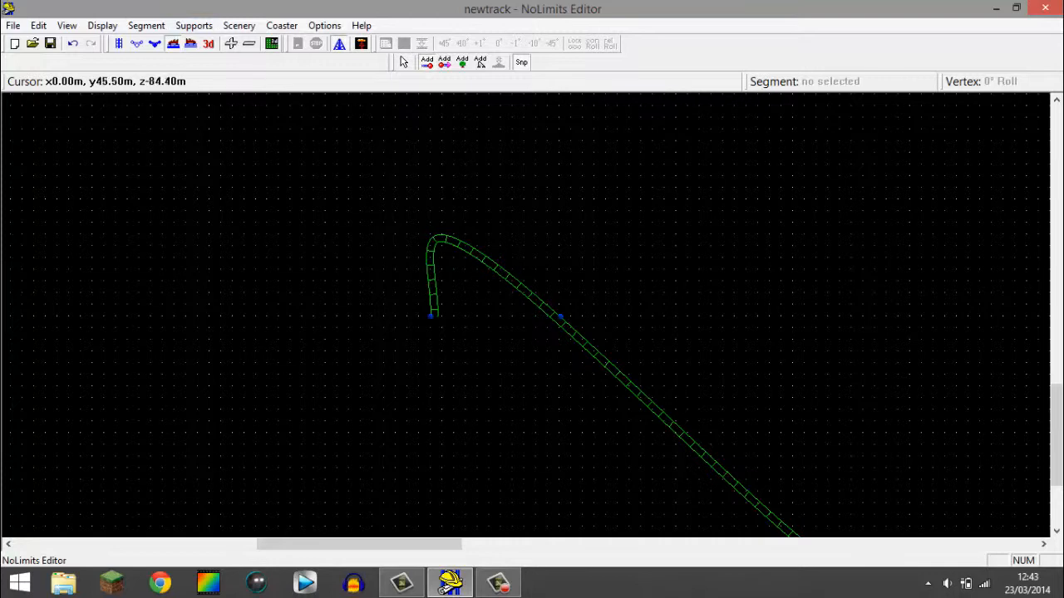
pyautogui.click(404, 63)
pyautogui.click(430, 317)
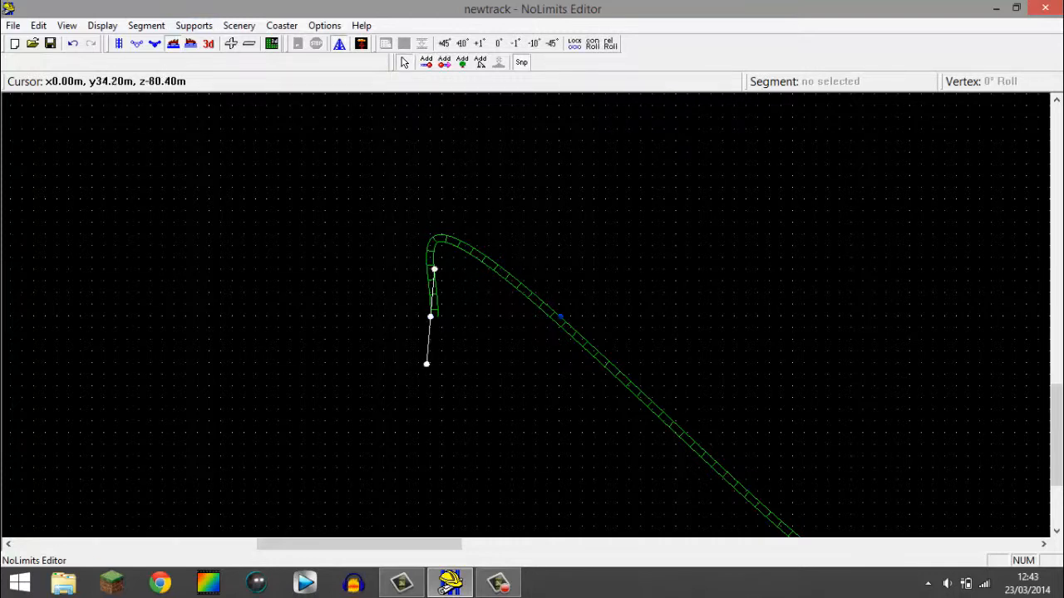
pyautogui.moveTo(426, 364); pyautogui.dragTo(414, 360)
pyautogui.moveTo(430, 317); pyautogui.dragTo(370, 316)
# - Round the lift's crest into an even arch by adjusting the curve handles of its two vertices
pyautogui.click(560, 317)
pyautogui.moveTo(382, 158); pyautogui.dragTo(446, 210)
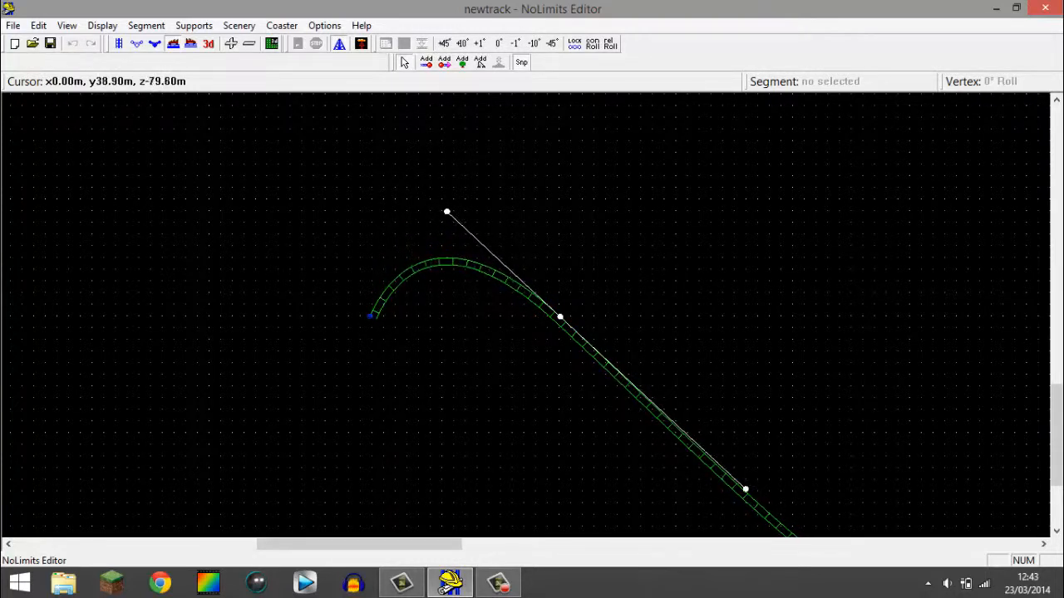
pyautogui.click(369, 316)
pyautogui.moveTo(406, 238); pyautogui.dragTo(449, 288)
pyautogui.click(451, 265)
pyautogui.press('c')
pyautogui.click(499, 322)
pyautogui.moveTo(576, 298); pyautogui.dragTo(527, 331)
# - Try reshaping the climb with the curve handle at the crest's first vertex, and undo the change
pyautogui.moveTo(779, 279); pyautogui.dragTo(499, 173)
pyautogui.moveTo(590, 337); pyautogui.dragTo(357, 174, button='right')
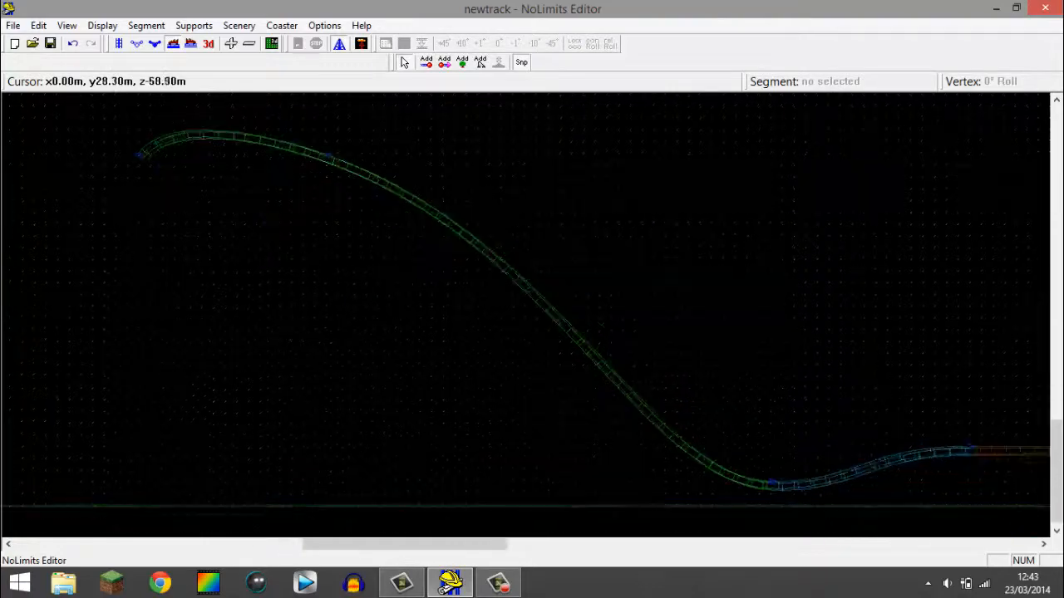
pyautogui.hotkey('ctrl', 'z')
# - Review the whole lift hill with its crest in the side view and in 3D, and return to the side view
pyautogui.moveTo(484, 208); pyautogui.dragTo(662, 291, button='right')
pyautogui.moveTo(479, 268); pyautogui.dragTo(617, 341, button='right')
pyautogui.scroll(-5, 619, 345)
pyautogui.scroll(1, 619, 345)
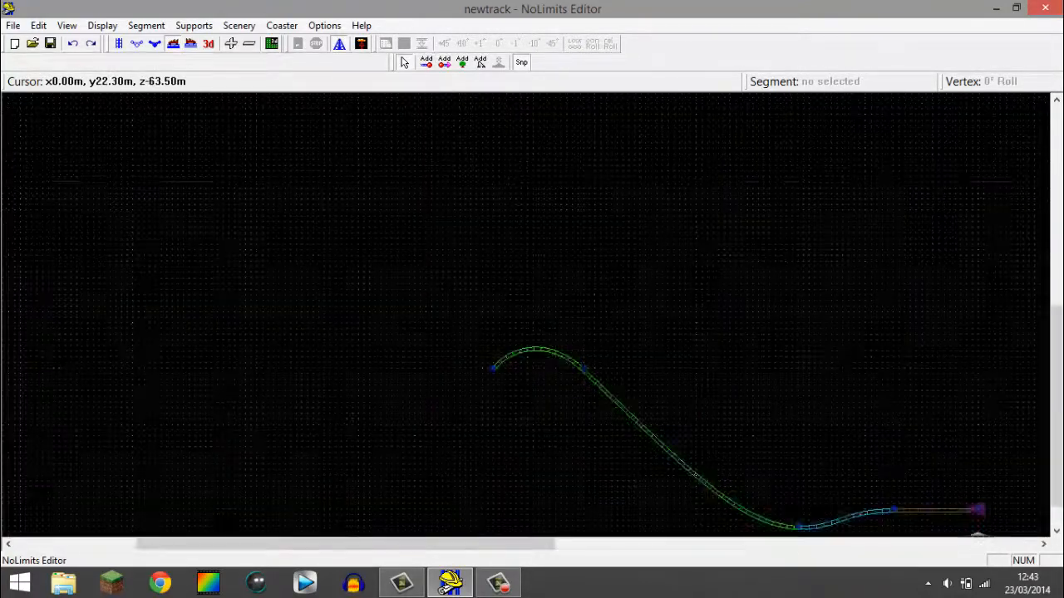
pyautogui.moveTo(619, 411); pyautogui.dragTo(415, 195, button='right')
pyautogui.scroll(2, 549, 502)
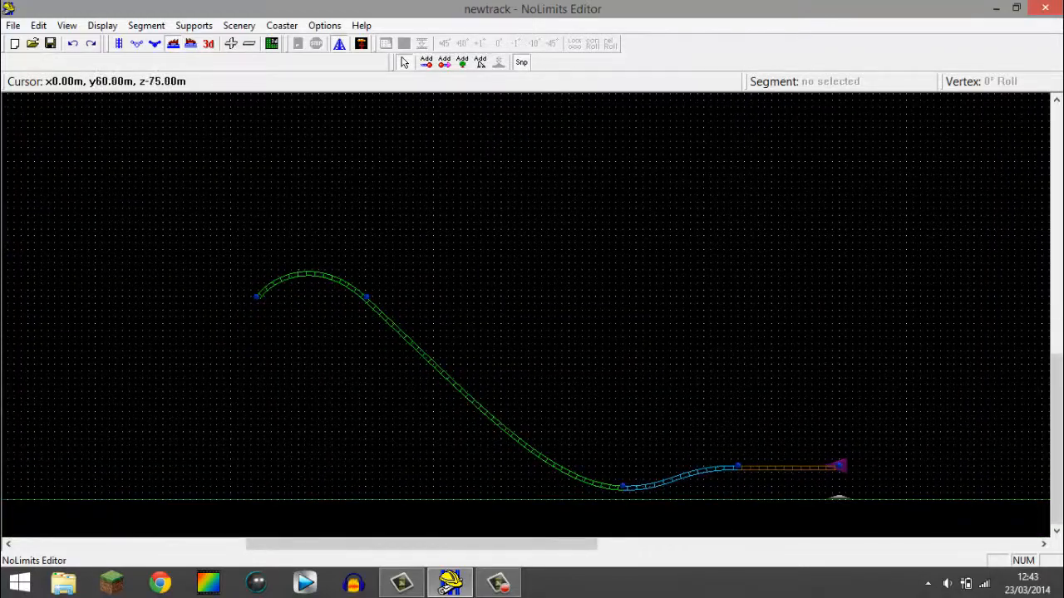
pyautogui.click(208, 44)
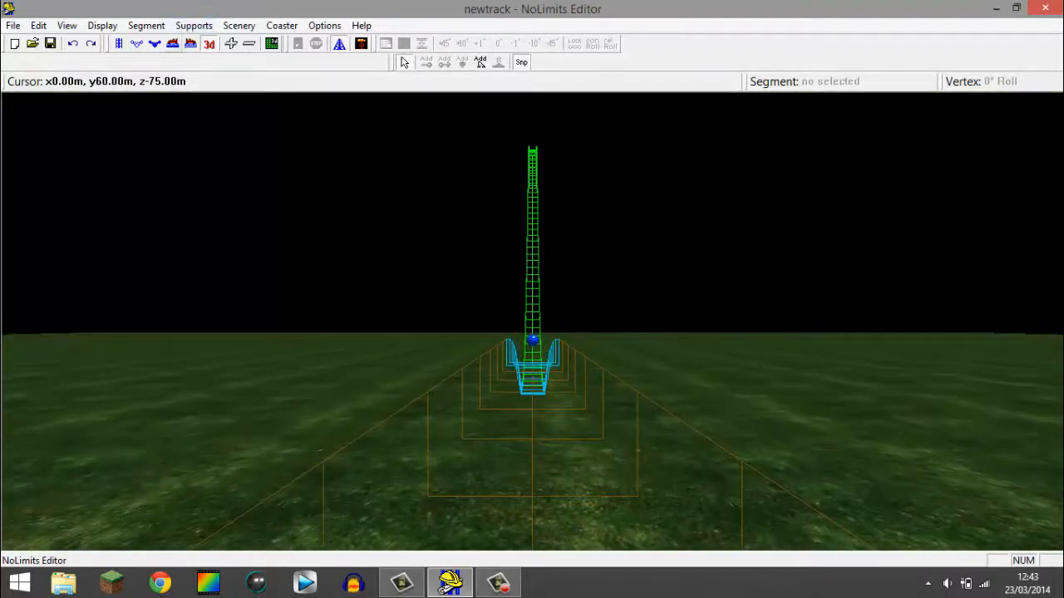
pyautogui.click(155, 43)
pyautogui.click(173, 43)
# - Add a normal Track segment from the end of the lift, dropping to a vertex about 3.7 m high at z -120 m
pyautogui.scroll(2, 91, 294)
pyautogui.moveTo(283, 301); pyautogui.dragTo(443, 283, button='right')
pyautogui.moveTo(229, 347); pyautogui.dragTo(488, 284, button='right')
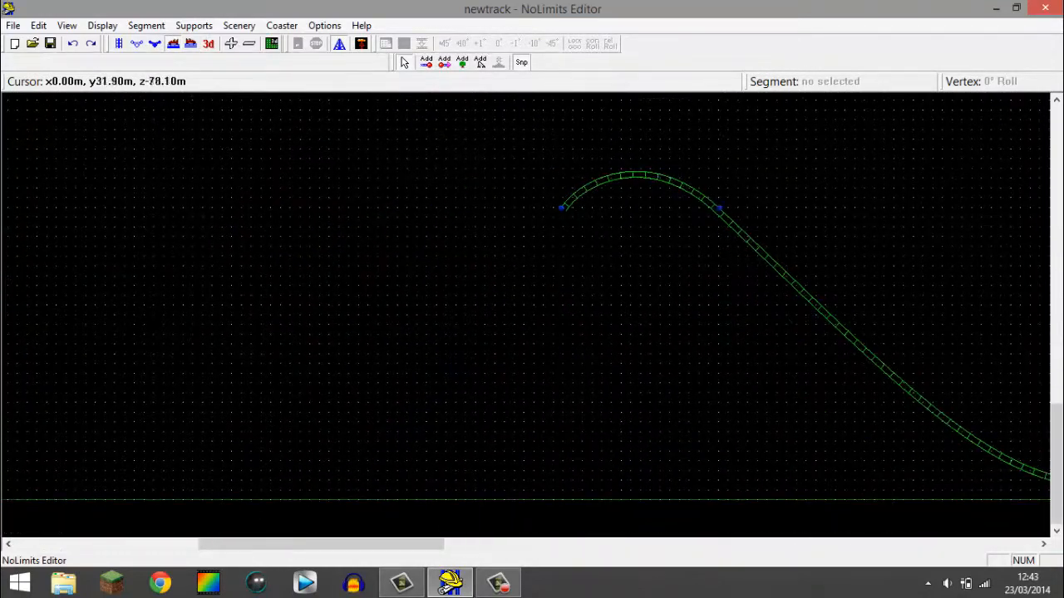
pyautogui.moveTo(795, 272); pyautogui.dragTo(463, 264, button='right')
pyautogui.scroll(-1, 532, 270)
pyautogui.scroll(1, 515, 260)
pyautogui.moveTo(241, 298); pyautogui.dragTo(607, 221, button='right')
pyautogui.scroll(1, 595, 229)
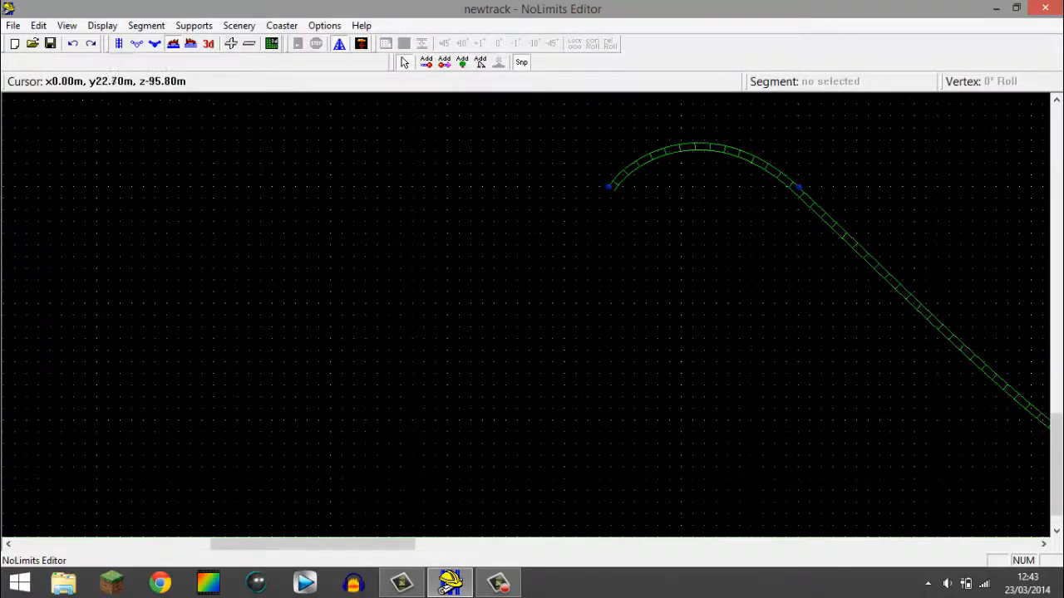
pyautogui.moveTo(460, 271); pyautogui.dragTo(592, 270, button='right')
pyautogui.scroll(-1, 592, 270)
pyautogui.click(146, 26)
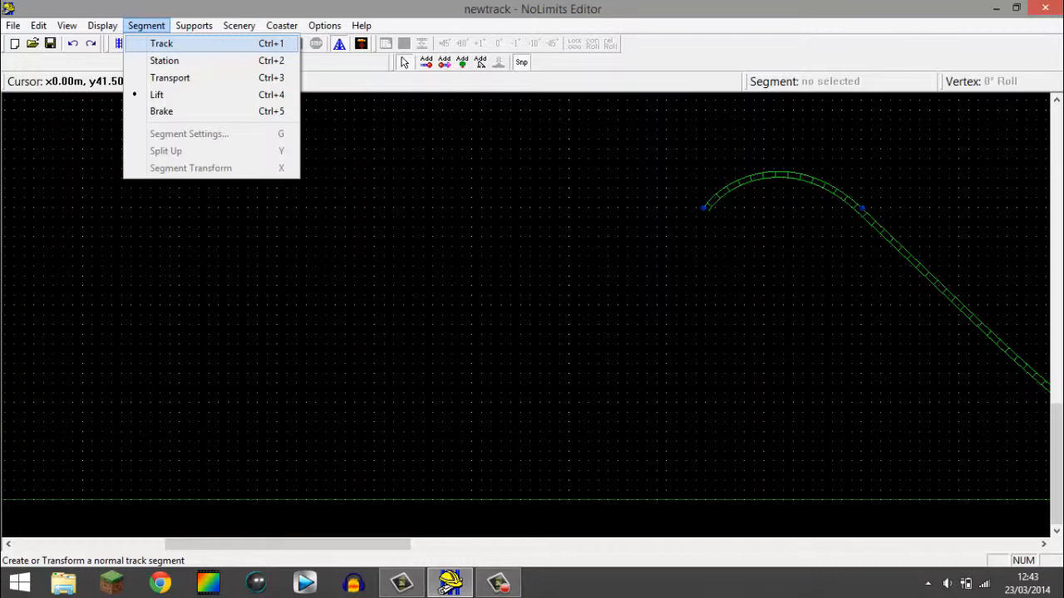
pyautogui.click(161, 43)
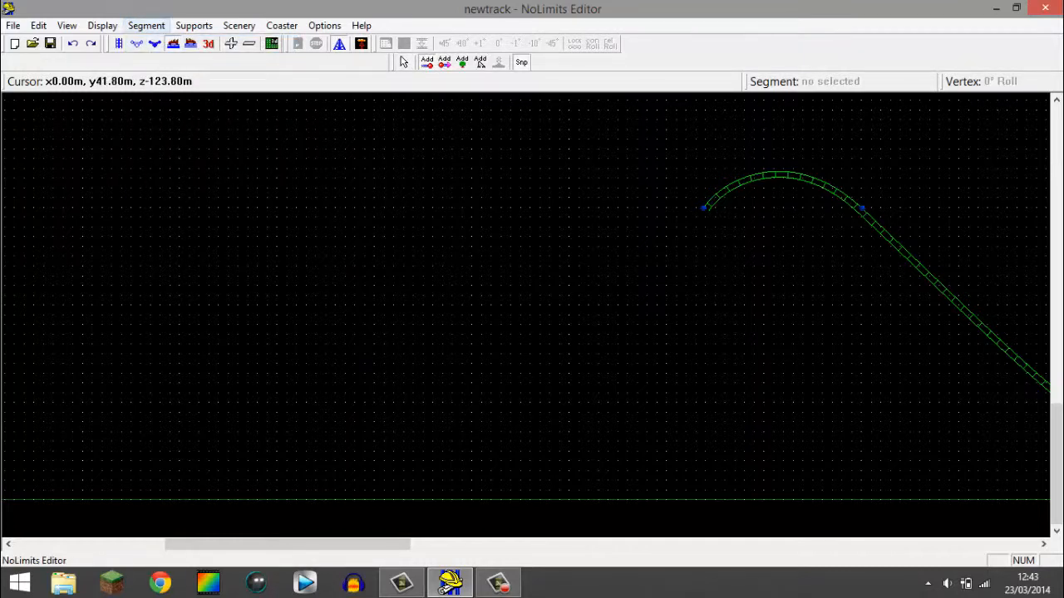
pyautogui.click(146, 25)
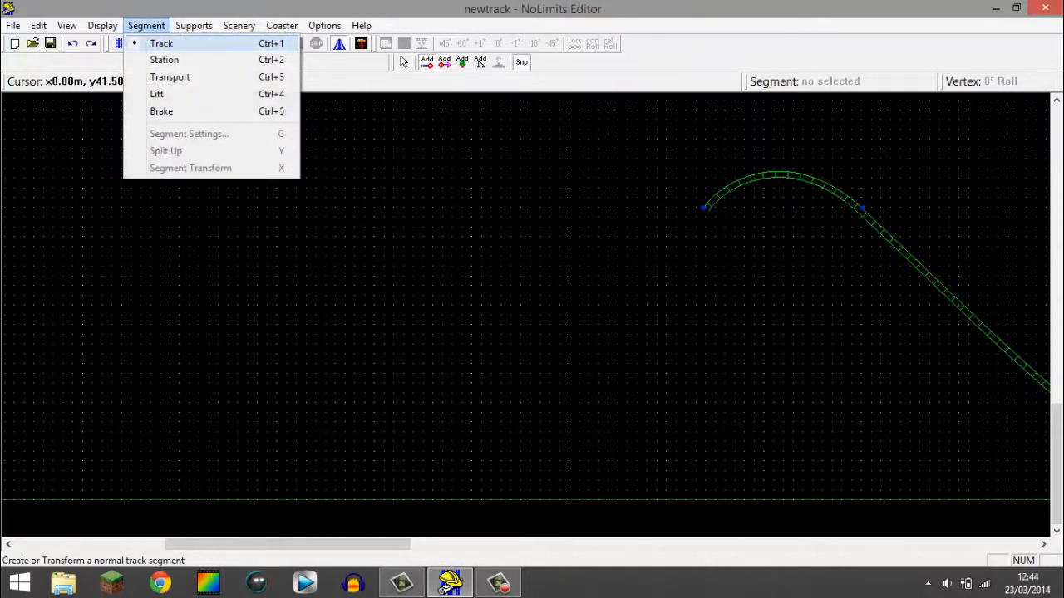
pyautogui.click(161, 43)
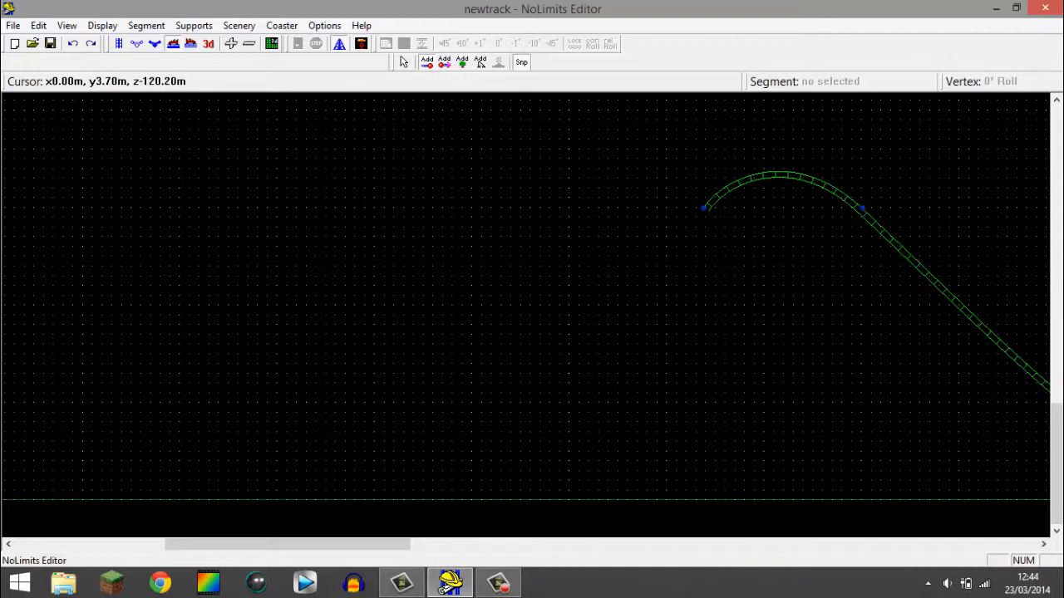
pyautogui.click(374, 463)
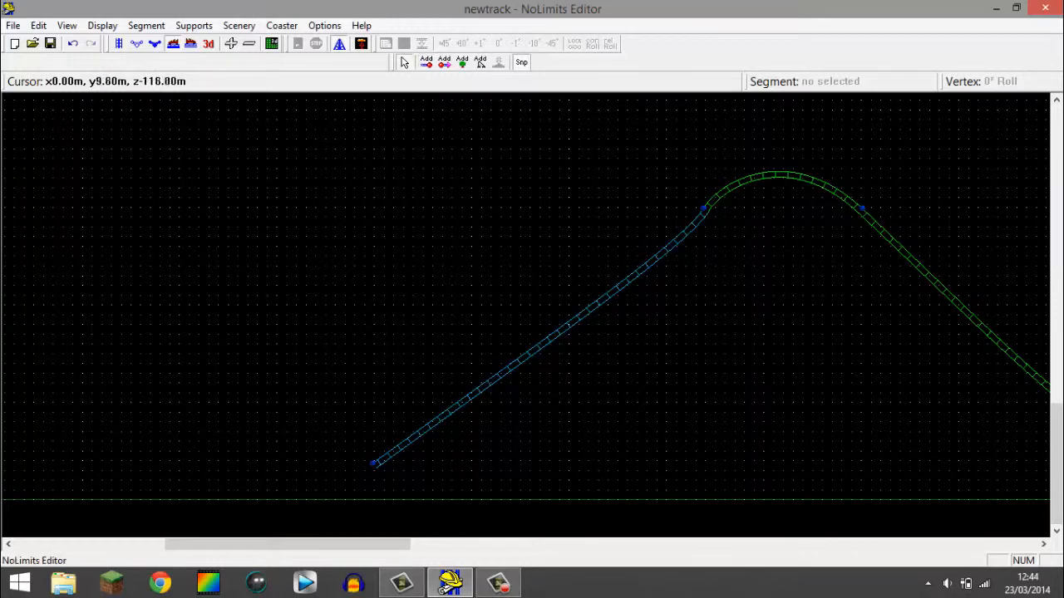
# - Shape the first drop with a level bottom at about 2 m height and a steeper top using its vertices' curve handles
pyautogui.moveTo(374, 464); pyautogui.dragTo(352, 499)
pyautogui.moveTo(519, 377); pyautogui.dragTo(577, 487)
pyautogui.click(703, 207)
pyautogui.moveTo(683, 243); pyautogui.dragTo(645, 321)
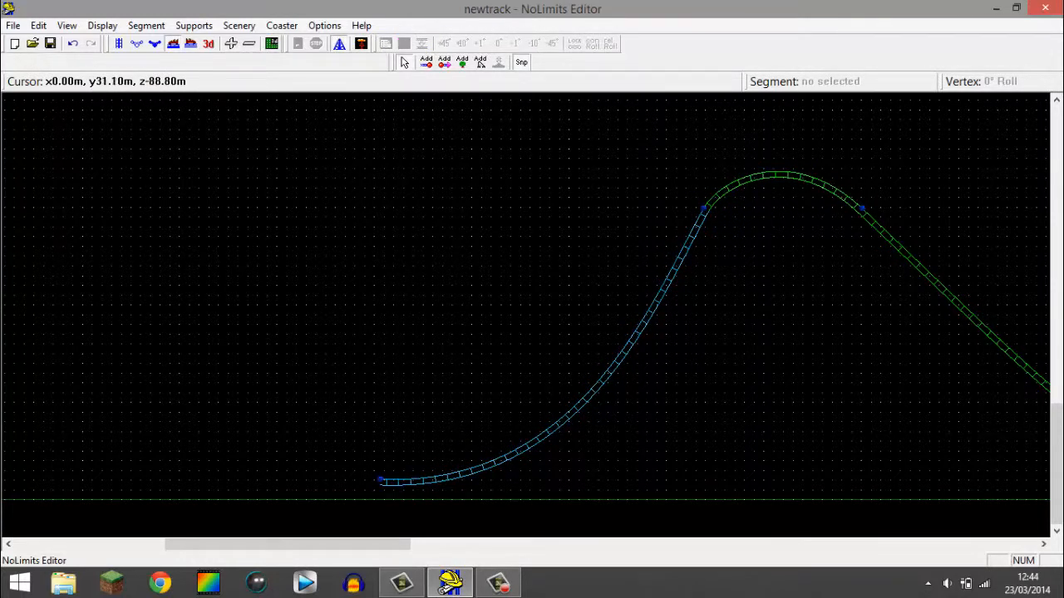
# - Try reshaping the top of the first drop at the crest's end vertex, and undo the change
pyautogui.click(704, 206)
pyautogui.press('Escape')
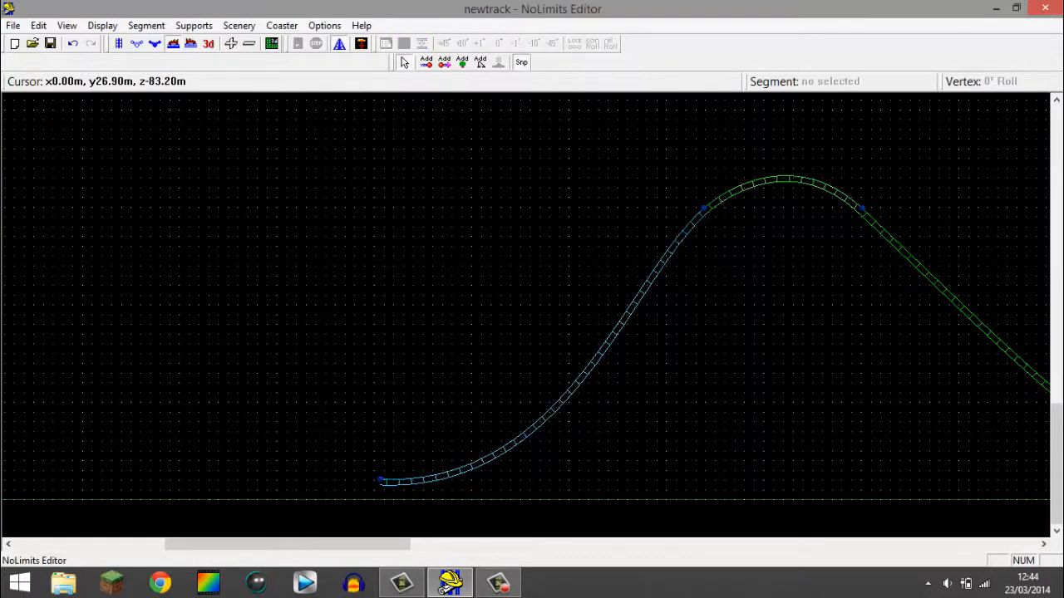
pyautogui.hotkey('ctrl', 'z')
# - Lengthen the crest-side curve handle of the vertex joining the lift and the first drop, to about 33.9 m height at z -83.8 m
pyautogui.click(703, 209)
pyautogui.click(693, 245)
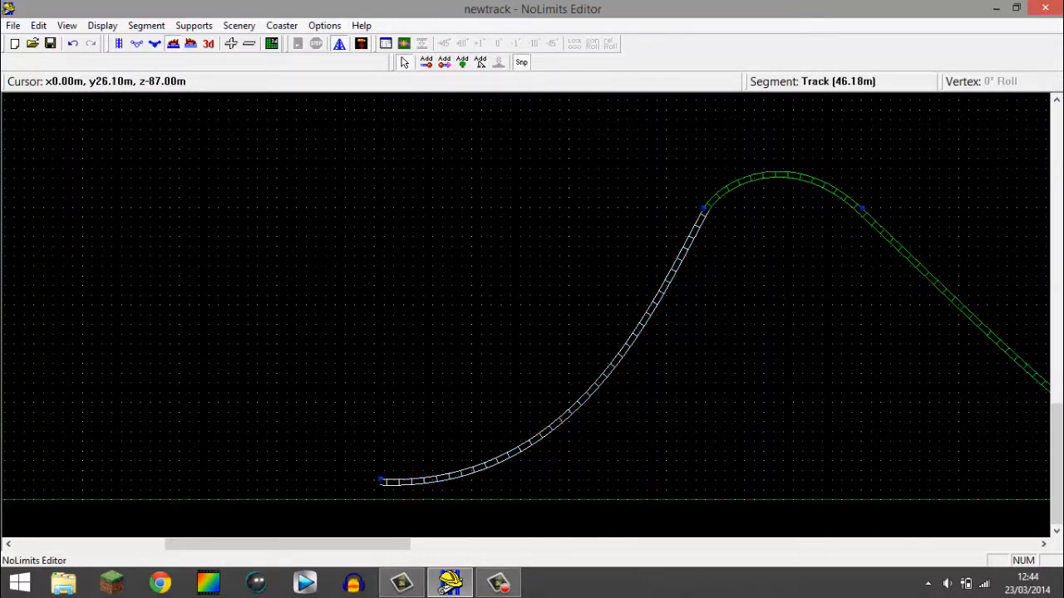
pyautogui.press('Escape')
pyautogui.click(703, 209)
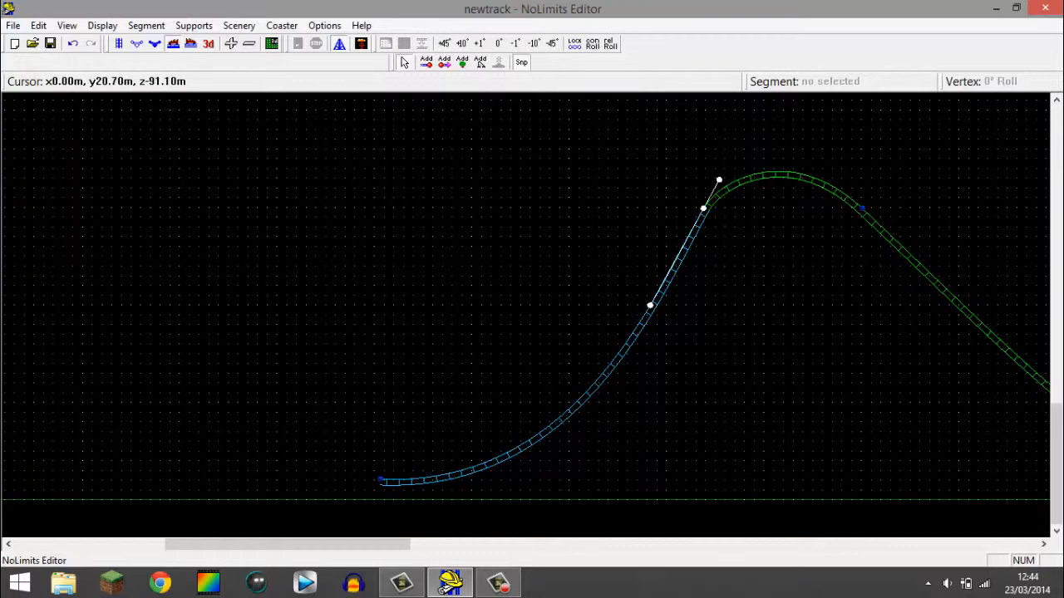
pyautogui.moveTo(718, 180); pyautogui.dragTo(727, 169)
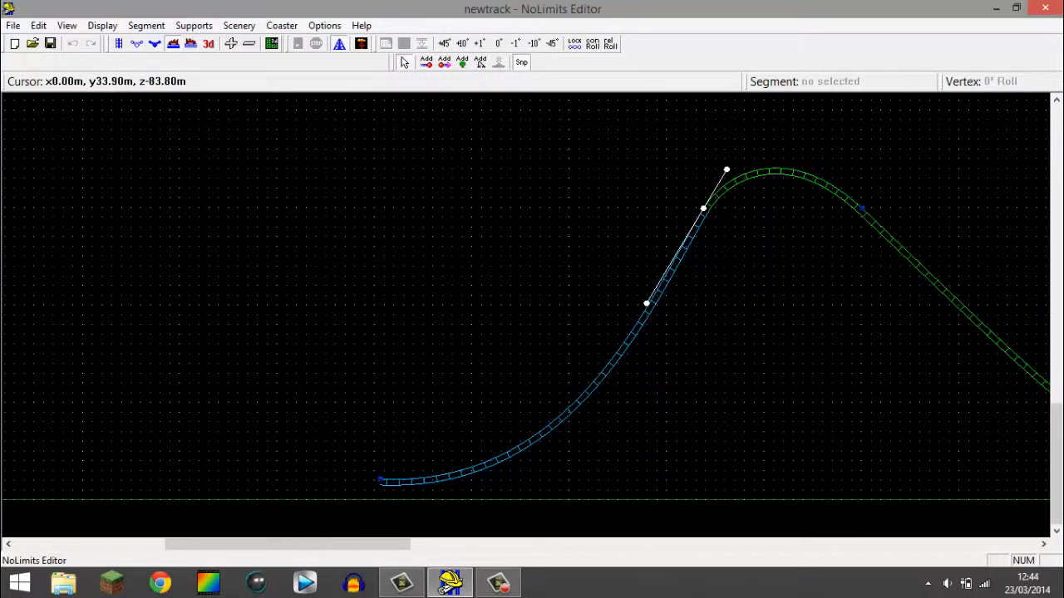
pyautogui.click(745, 234)
pyautogui.click(703, 209)
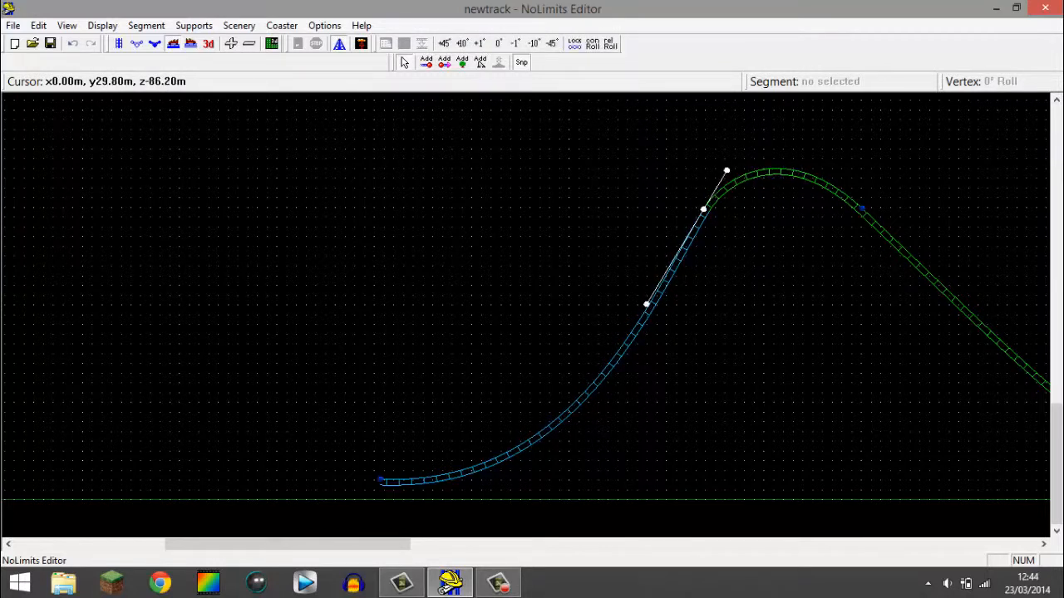
pyautogui.press('Escape')
# - Examine the lift hill, crest and first drop in 3D by moving along the track
pyautogui.click(208, 44)
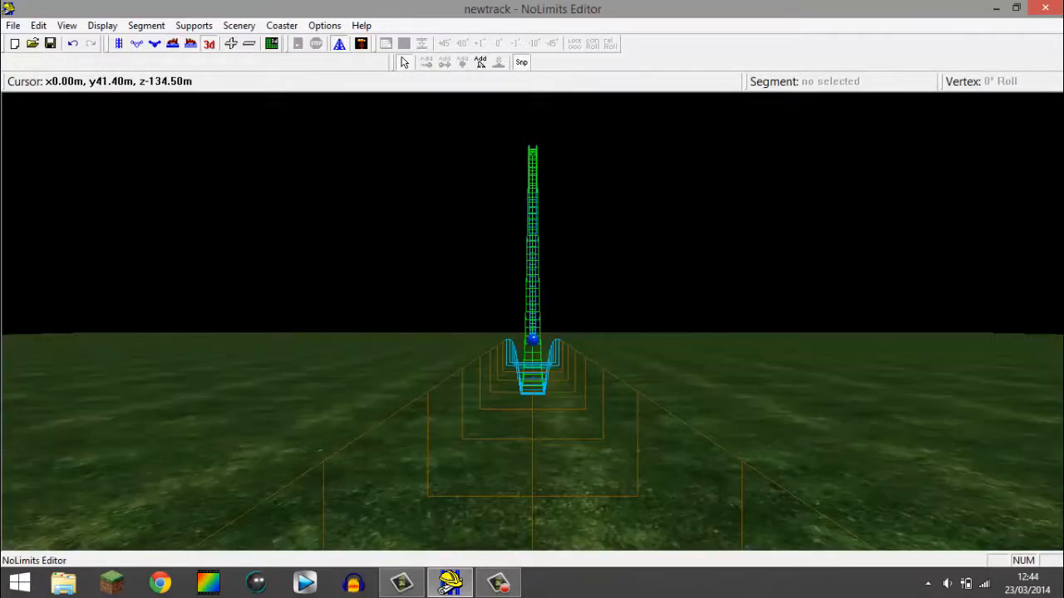
pyautogui.press('Up')
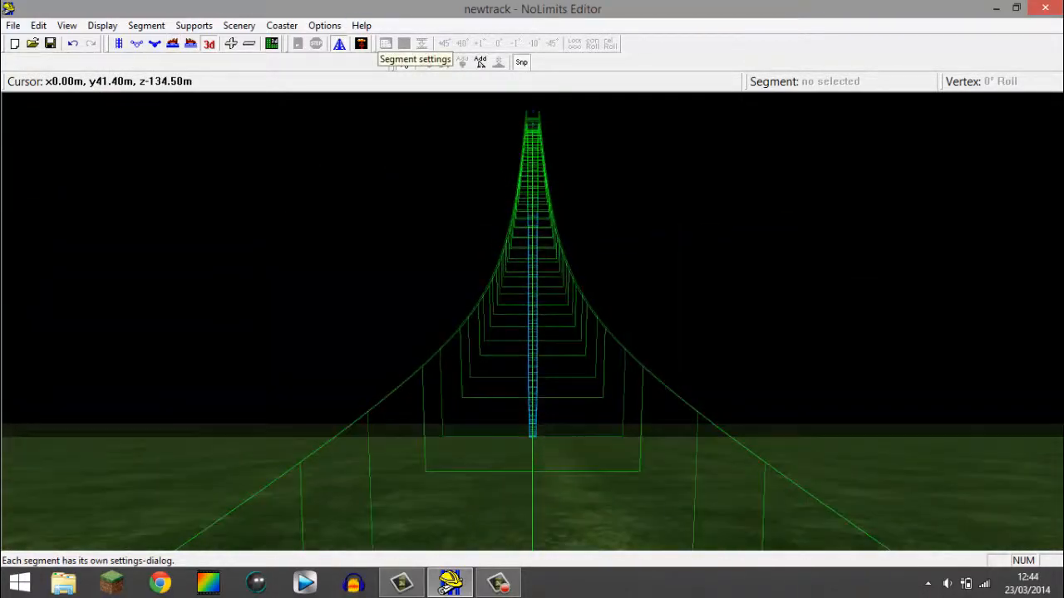
pyautogui.press('Up')
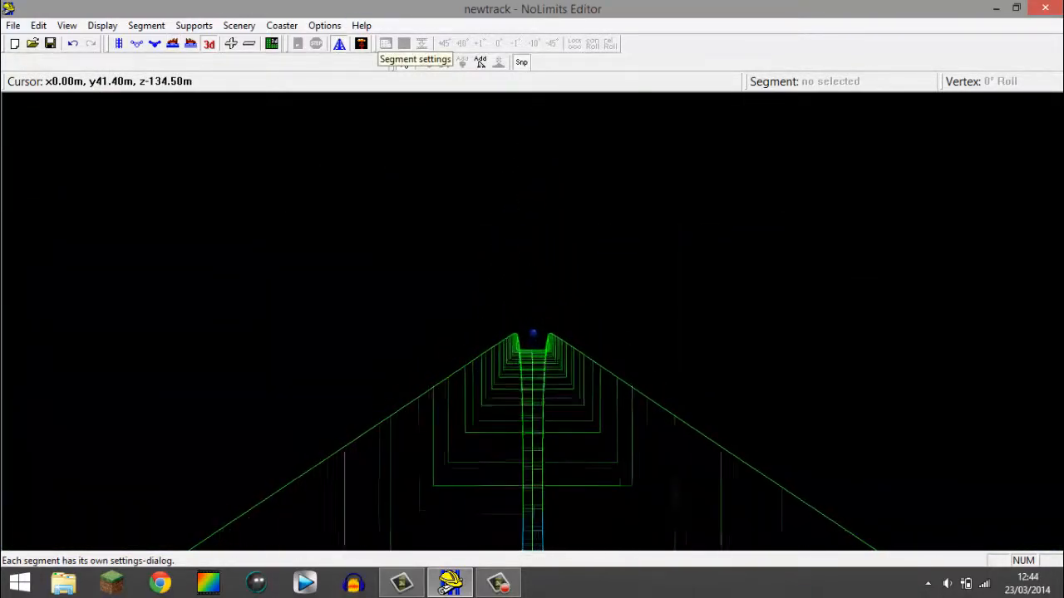
pyautogui.press('Up')
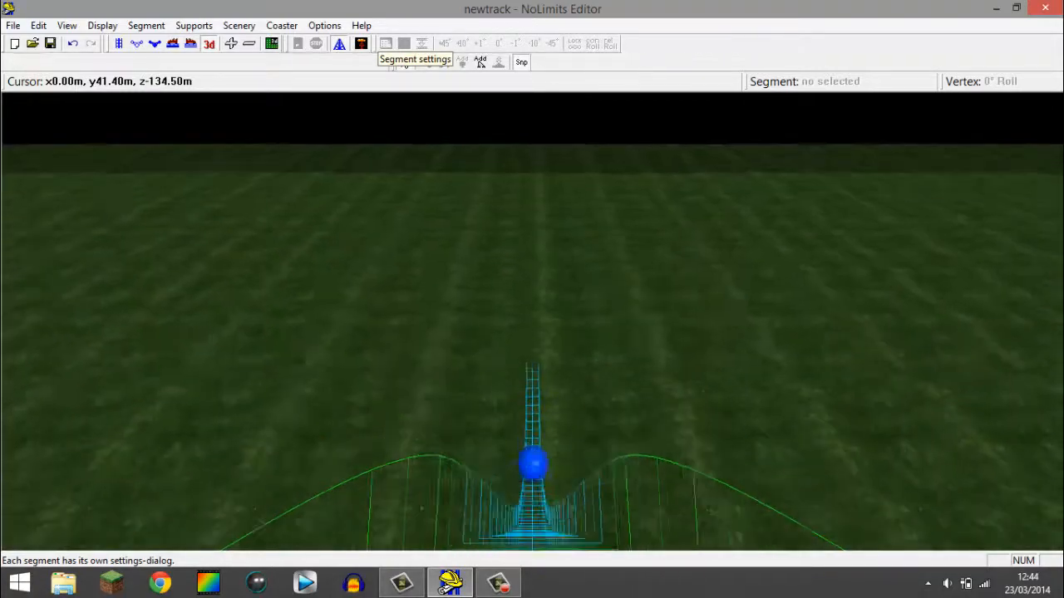
pyautogui.press('Up')
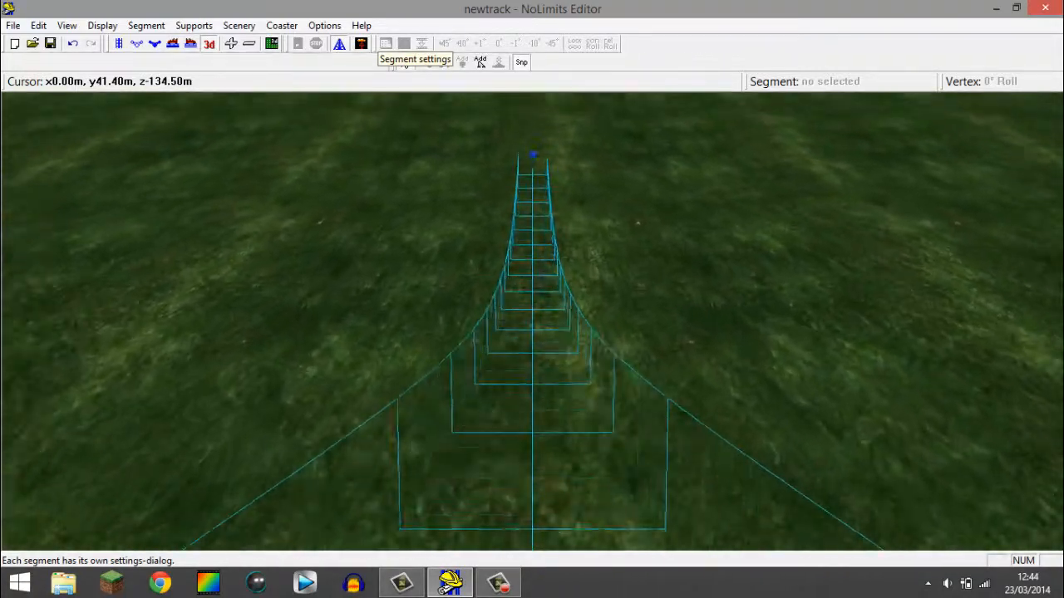
pyautogui.press('Down')
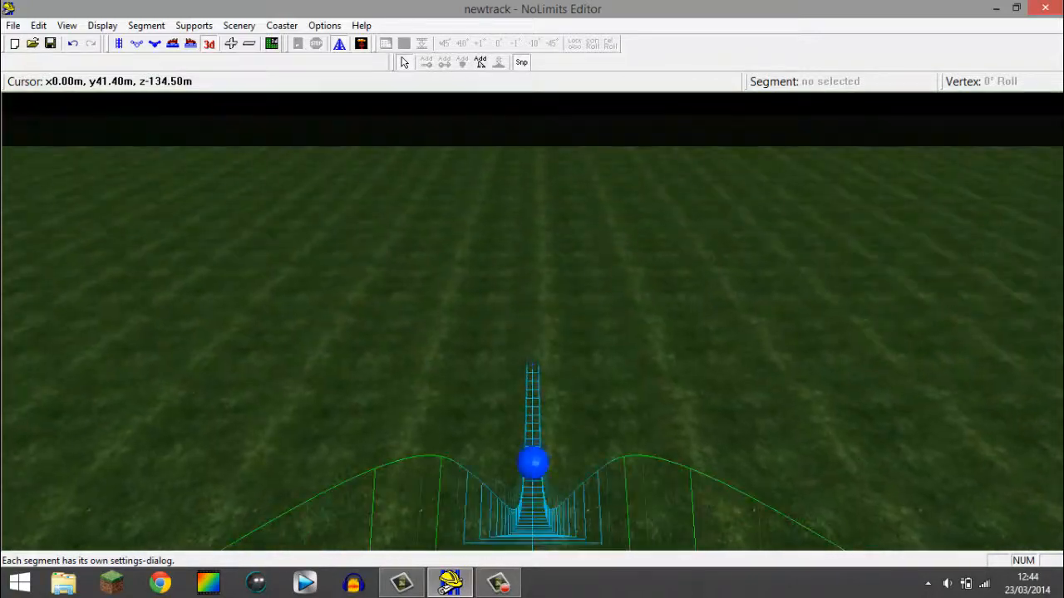
pyautogui.press('Up')
pyautogui.press('Down')
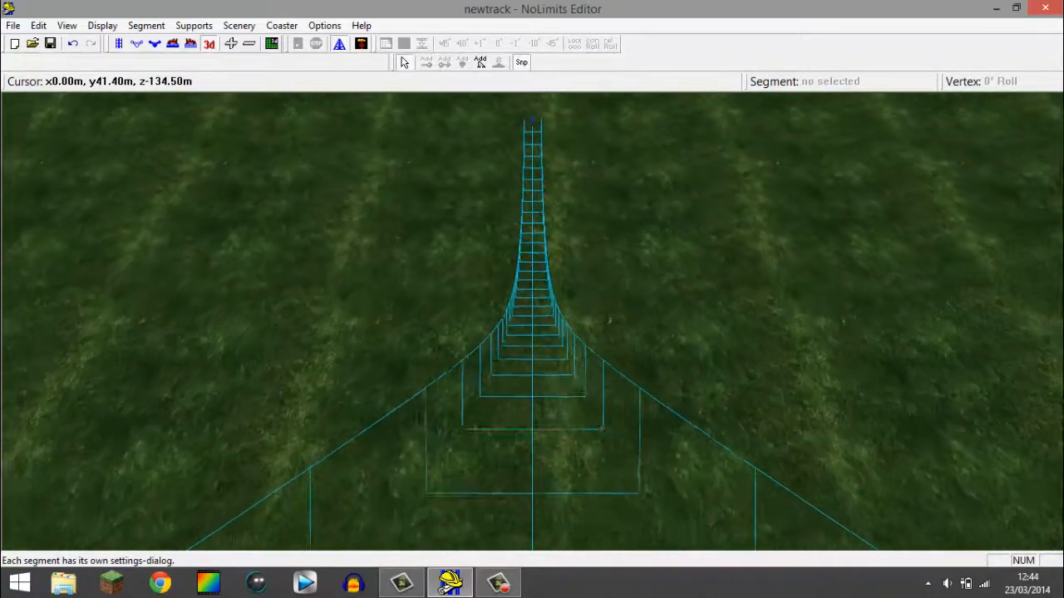
pyautogui.press('Down')
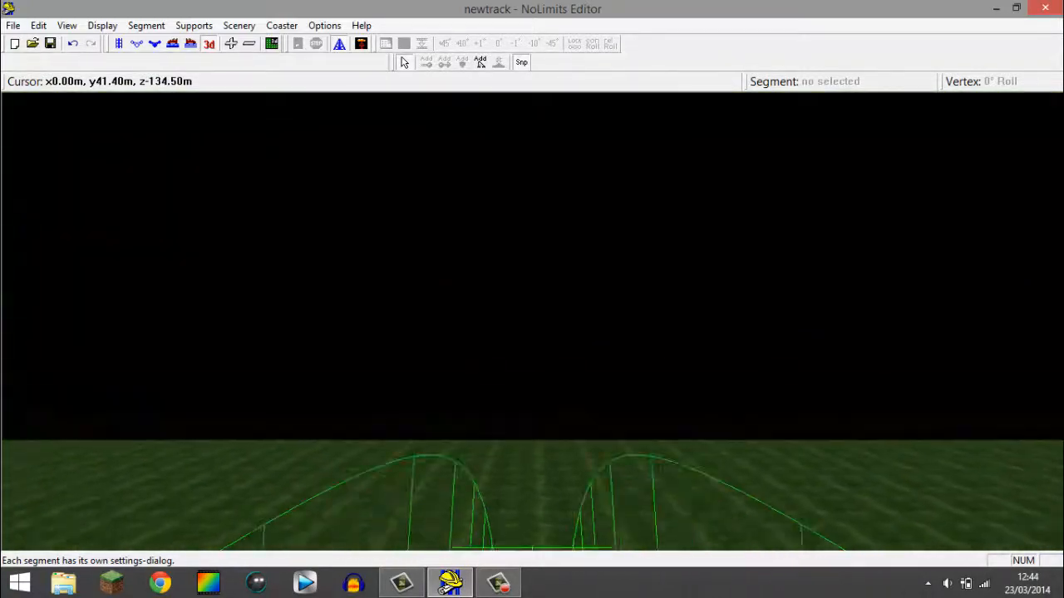
pyautogui.press('Up')
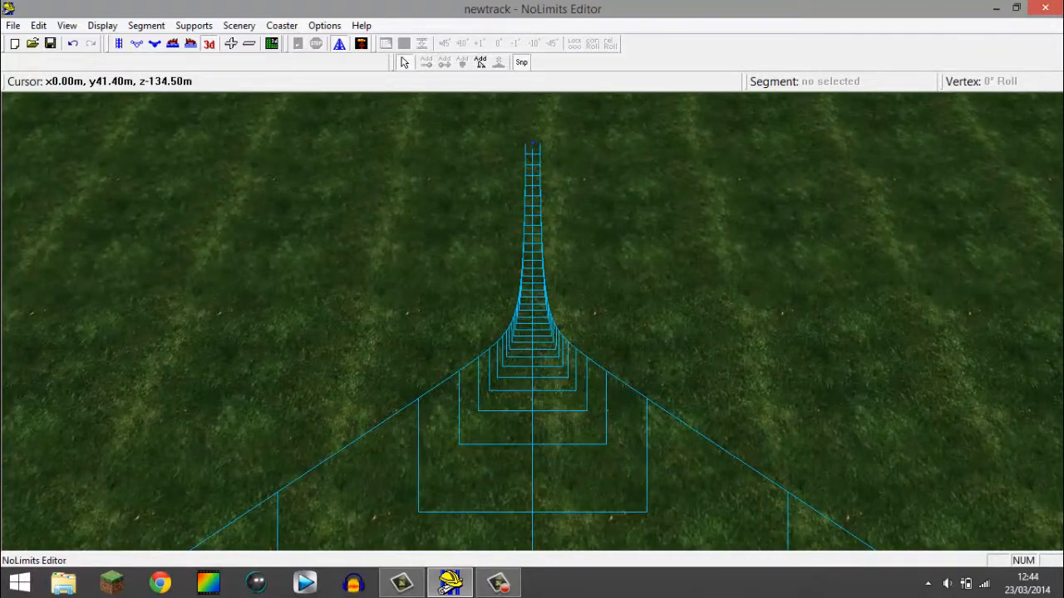
pyautogui.press('Escape')
pyautogui.scroll(1, 384, 355)
pyautogui.moveTo(355, 365); pyautogui.dragTo(600, 220, button='right')
pyautogui.scroll(1, 521, 396)
pyautogui.moveTo(514, 397); pyautogui.dragTo(523, 381, button='right')
# - Add a track segment in the top view, from the end of the first drop to a vertex at about x 33 m, z -120 m
pyautogui.click(119, 44)
pyautogui.scroll(-2, 364, 289)
pyautogui.moveTo(364, 288); pyautogui.dragTo(319, 508, button='right')
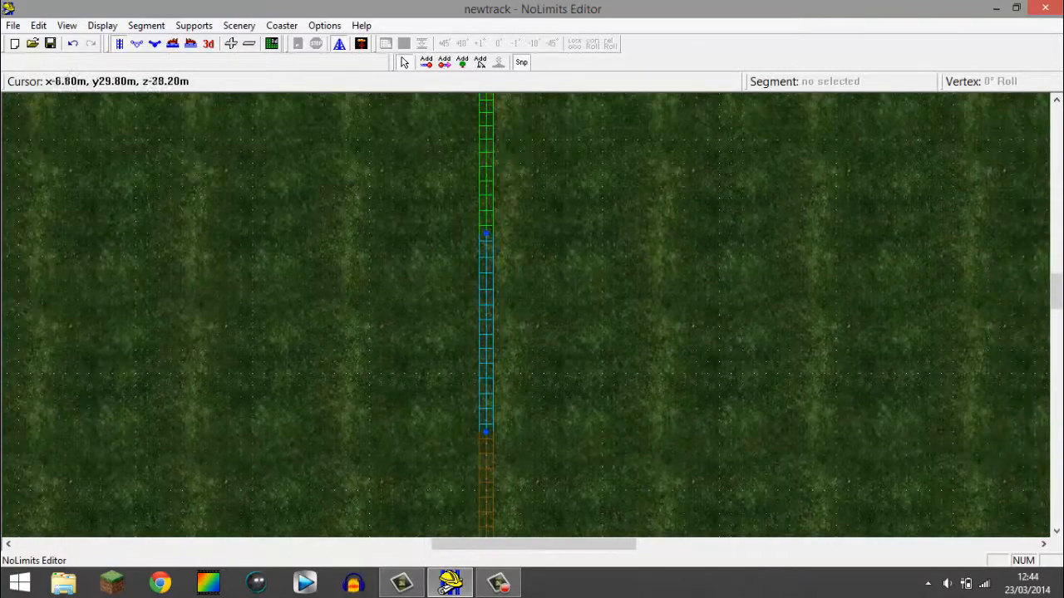
pyautogui.moveTo(482, 185); pyautogui.dragTo(401, 501, button='right')
pyautogui.moveTo(465, 295); pyautogui.dragTo(377, 594, button='right')
pyautogui.moveTo(426, 295); pyautogui.dragTo(408, 593, button='right')
pyautogui.moveTo(378, 281); pyautogui.dragTo(385, 379, button='right')
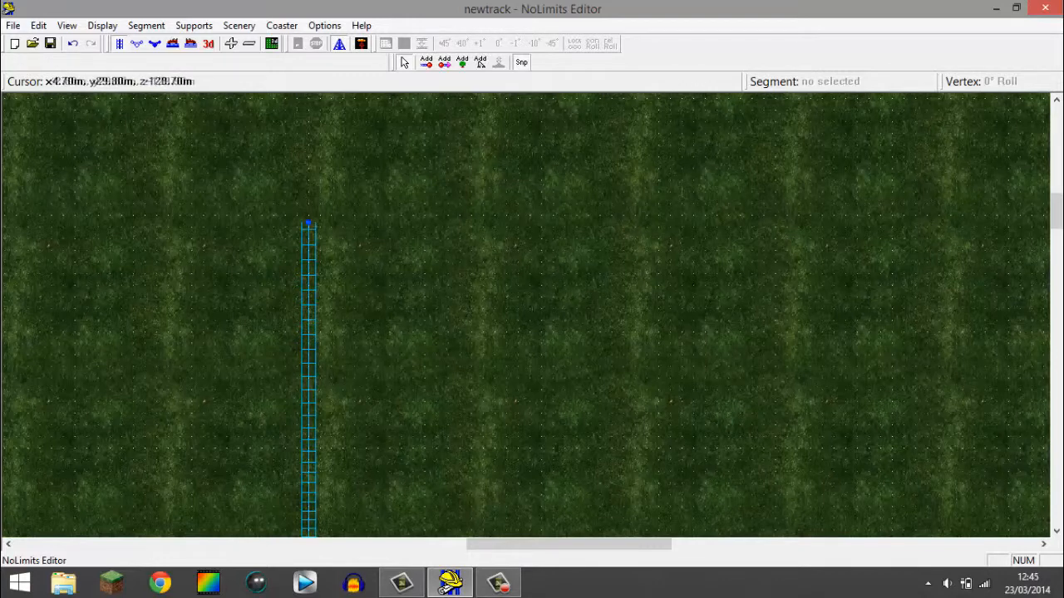
pyautogui.scroll(1, 264, 249)
pyautogui.moveTo(264, 249); pyautogui.dragTo(311, 359, button='right')
pyautogui.click(427, 63)
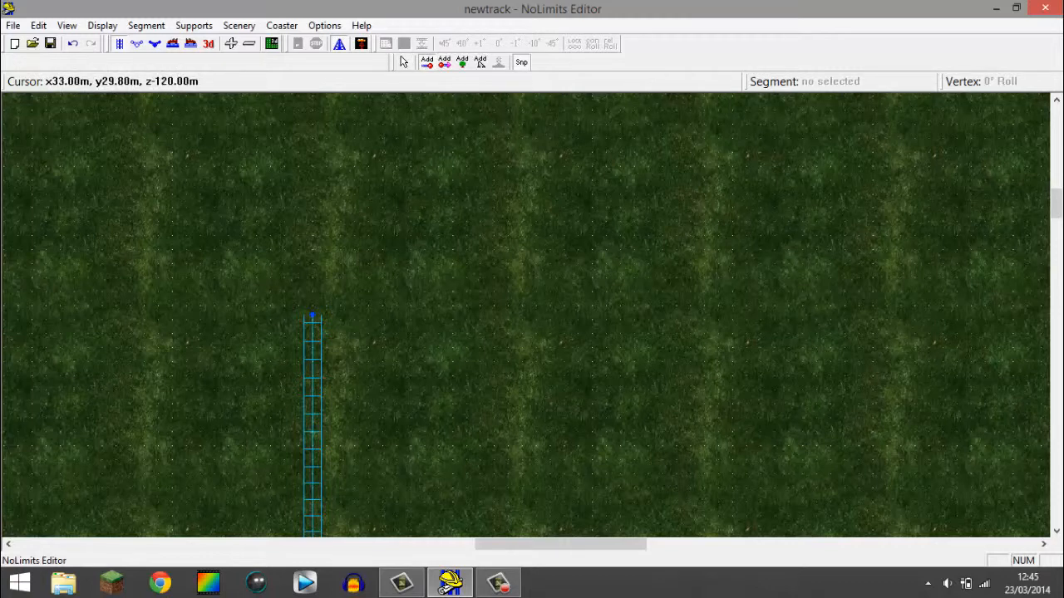
pyautogui.click(774, 306)
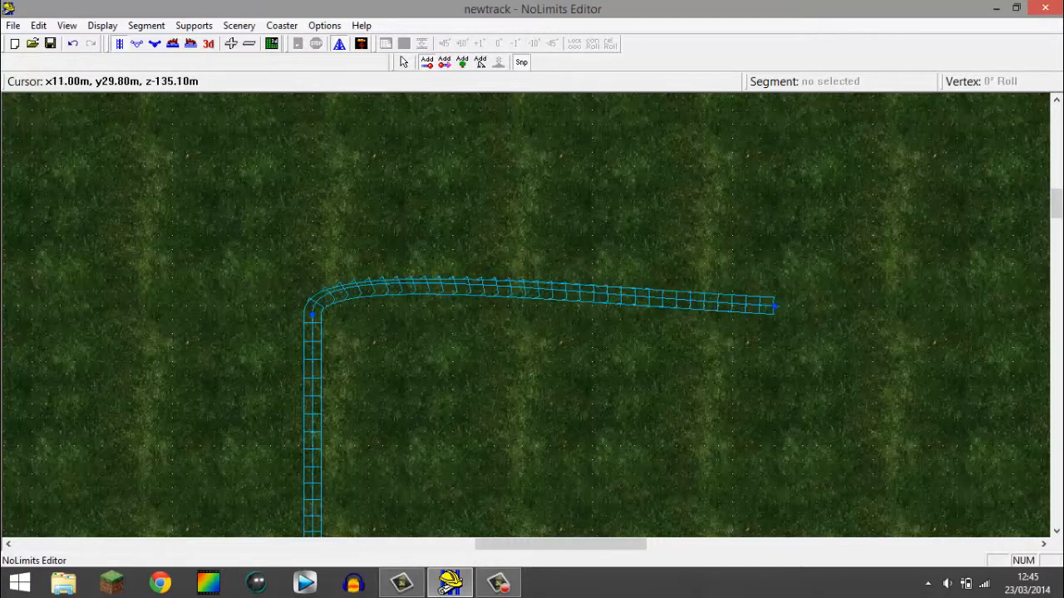
# - Bend the new segment into a wide U-turn using the curve handles at its start and end vertices
pyautogui.click(774, 305)
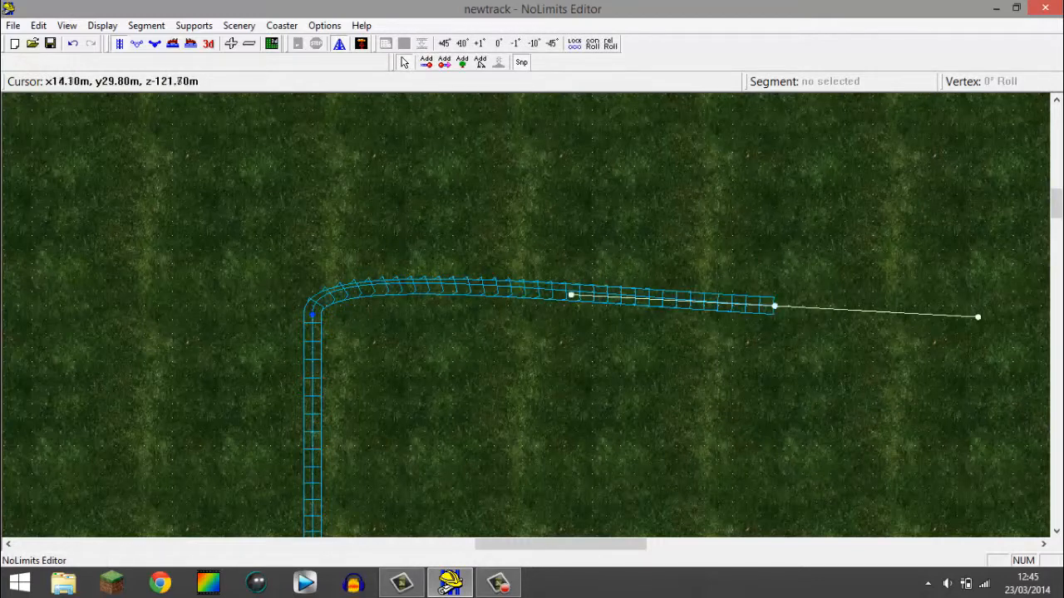
pyautogui.moveTo(978, 316); pyautogui.dragTo(802, 536)
pyautogui.moveTo(377, 351); pyautogui.dragTo(425, 411, button='right')
pyautogui.click(361, 376)
pyautogui.moveTo(361, 326); pyautogui.dragTo(363, 143)
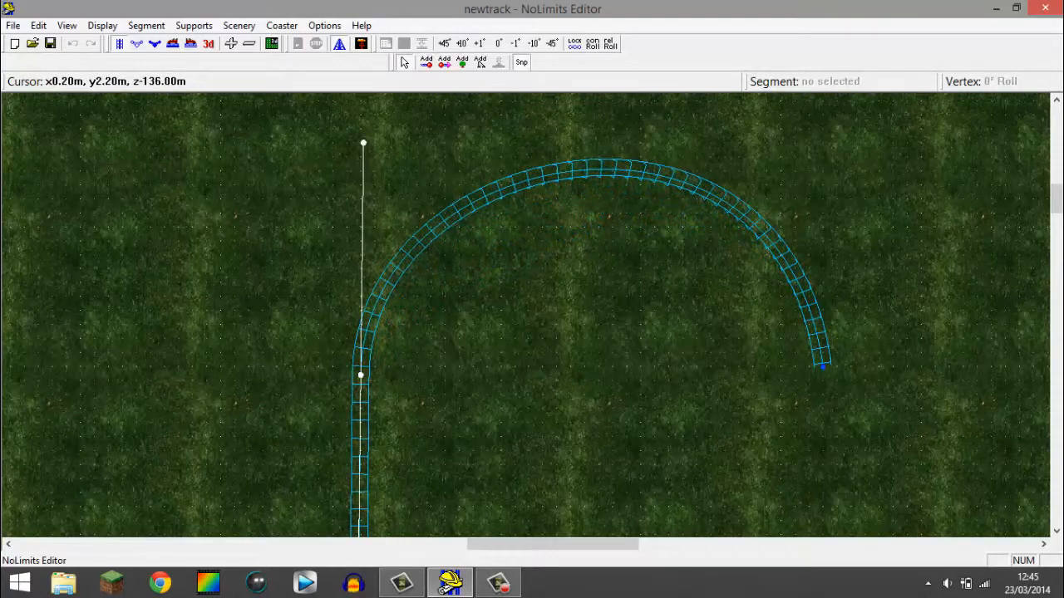
pyautogui.click(440, 321)
pyautogui.moveTo(463, 480); pyautogui.dragTo(509, 520, button='right')
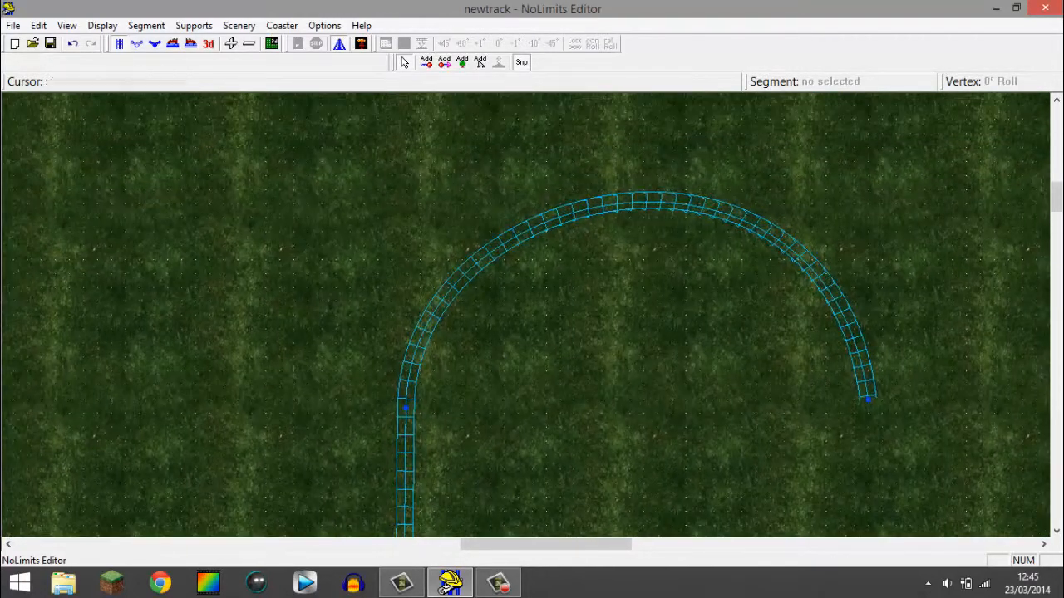
pyautogui.click(408, 385)
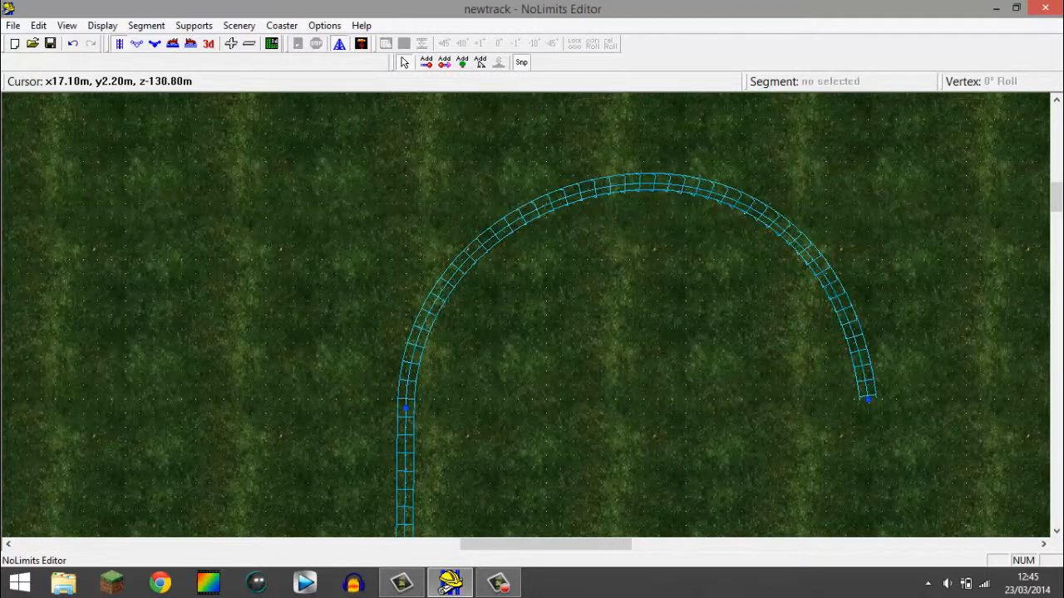
# - Insert a vertex midway along the U-turn, move it to about x 16.5 m and level its curve handles across the apex
pyautogui.click(404, 43)
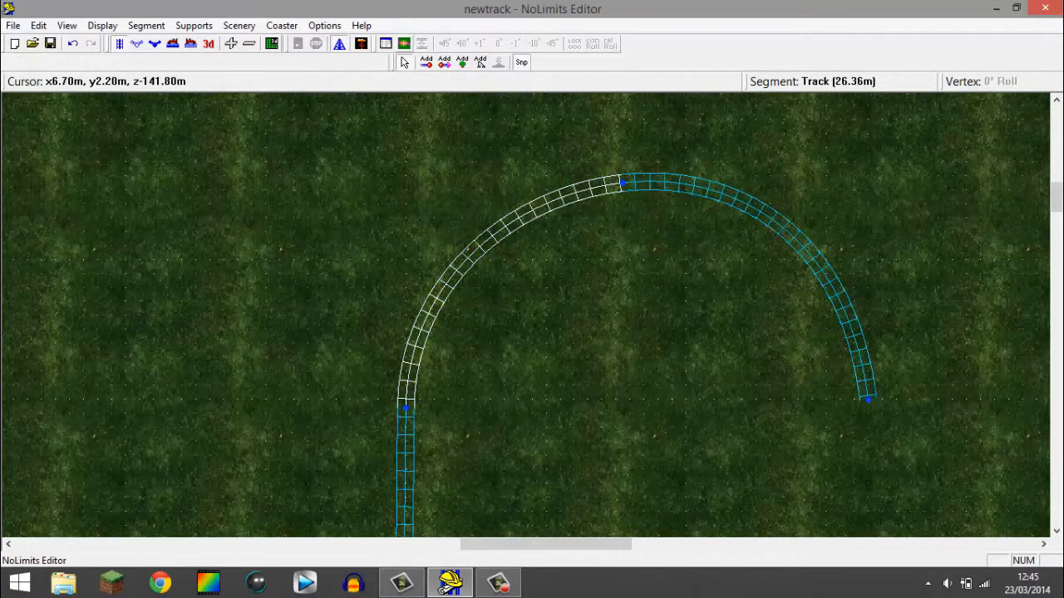
pyautogui.hotkey('ctrl', 'z')
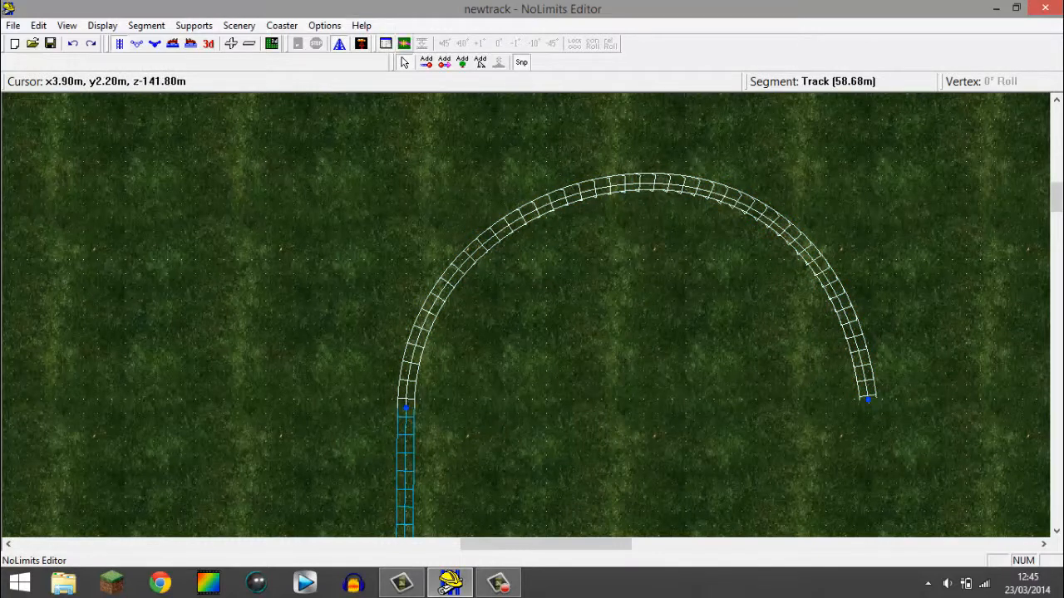
pyautogui.click(479, 64)
pyautogui.click(621, 182)
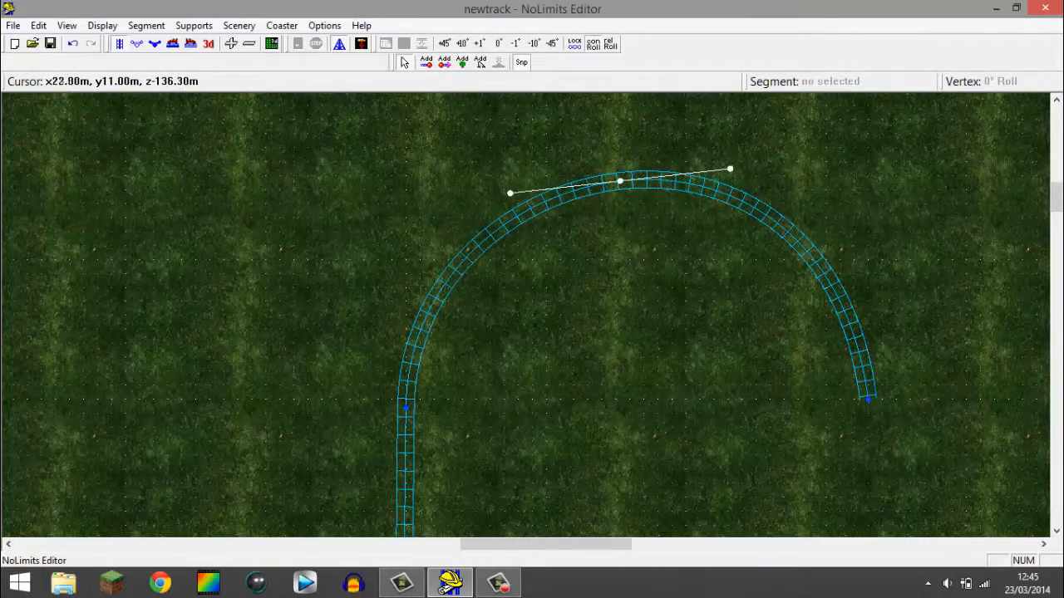
pyautogui.moveTo(729, 169); pyautogui.dragTo(738, 180)
pyautogui.moveTo(620, 180); pyautogui.dragTo(637, 180)
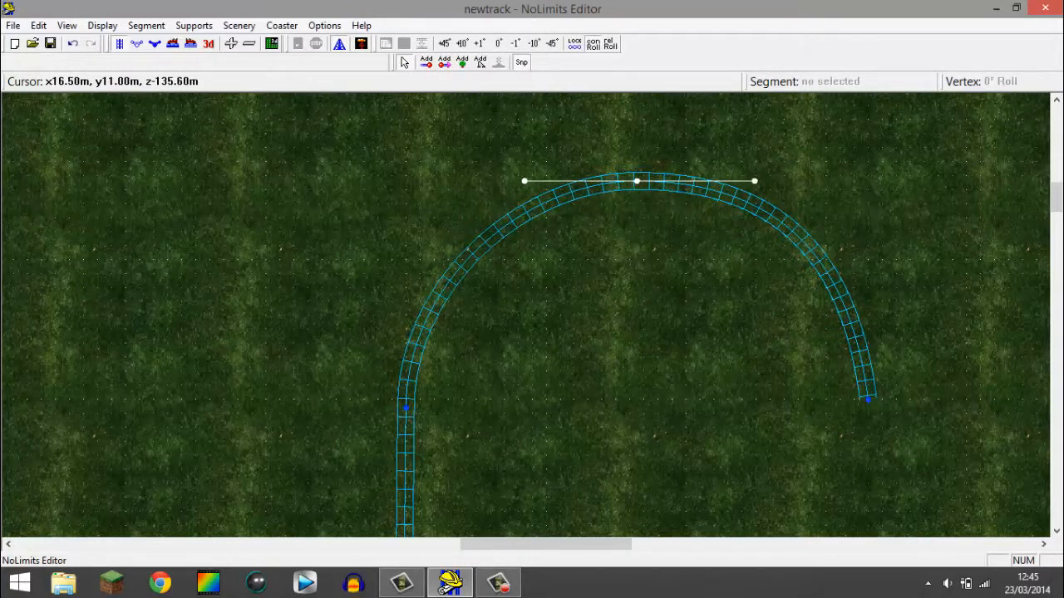
pyautogui.moveTo(524, 180); pyautogui.dragTo(516, 181)
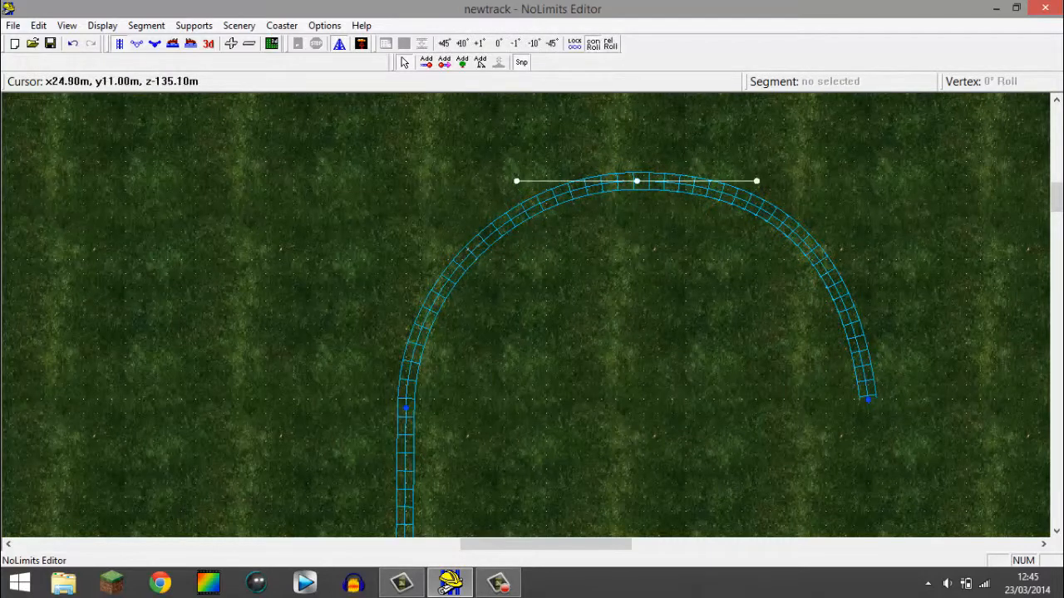
# - Shift the mid-turn vertex slightly back toward the first drop and re-level its curve handle to round the apex
pyautogui.click(790, 237)
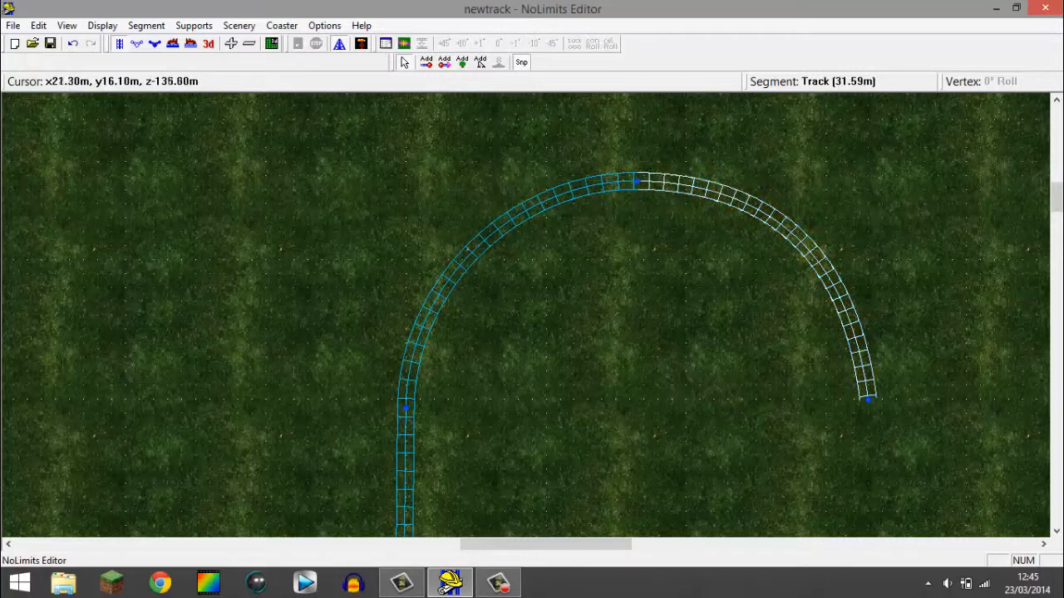
pyautogui.click(405, 44)
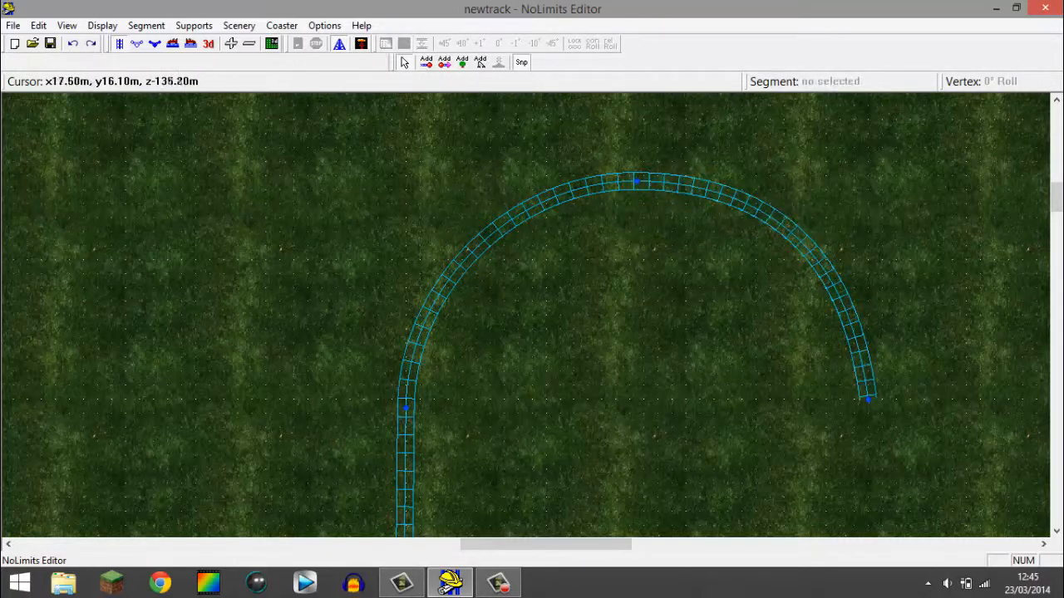
pyautogui.click(636, 181)
pyautogui.press('Escape')
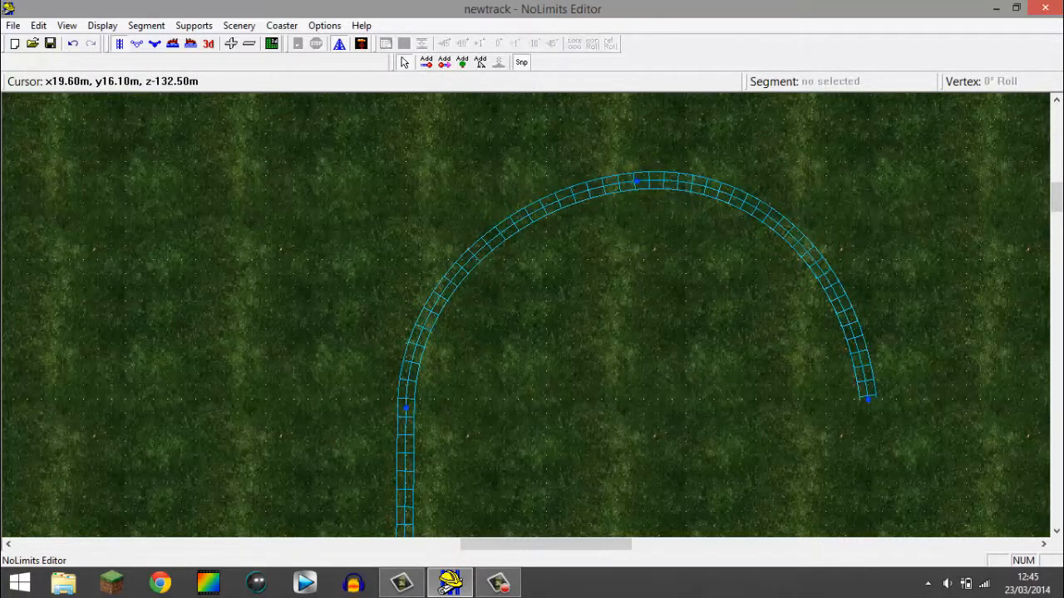
pyautogui.click(635, 181)
pyautogui.press('Escape')
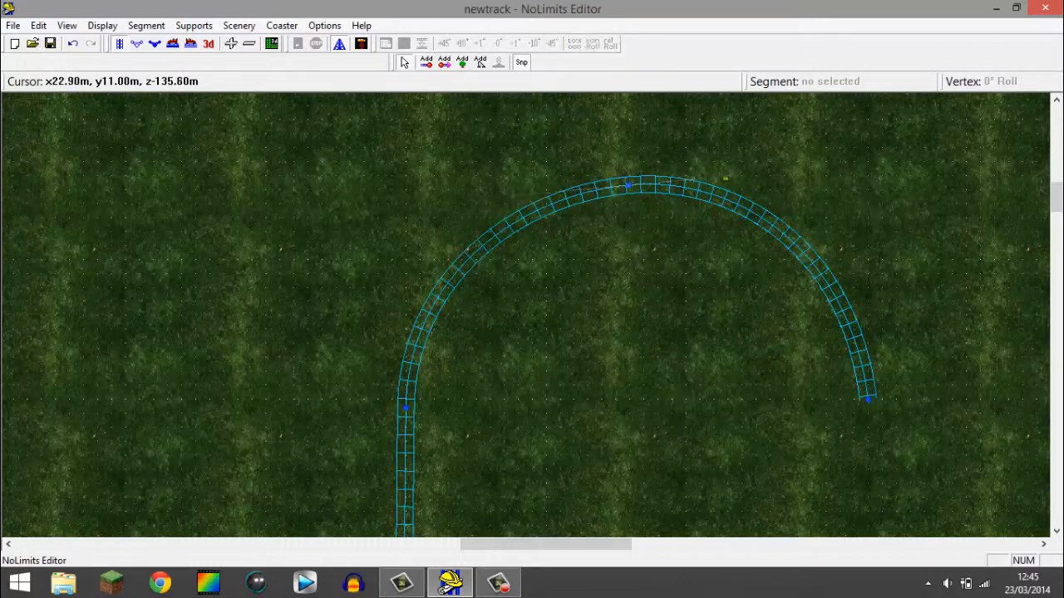
pyautogui.moveTo(730, 177); pyautogui.dragTo(731, 185)
# - Move the turn's end vertex inward to about x 32 m and straighten its curve handle nearly parallel to the drop
pyautogui.click(867, 398)
pyautogui.moveTo(867, 399); pyautogui.dragTo(851, 399)
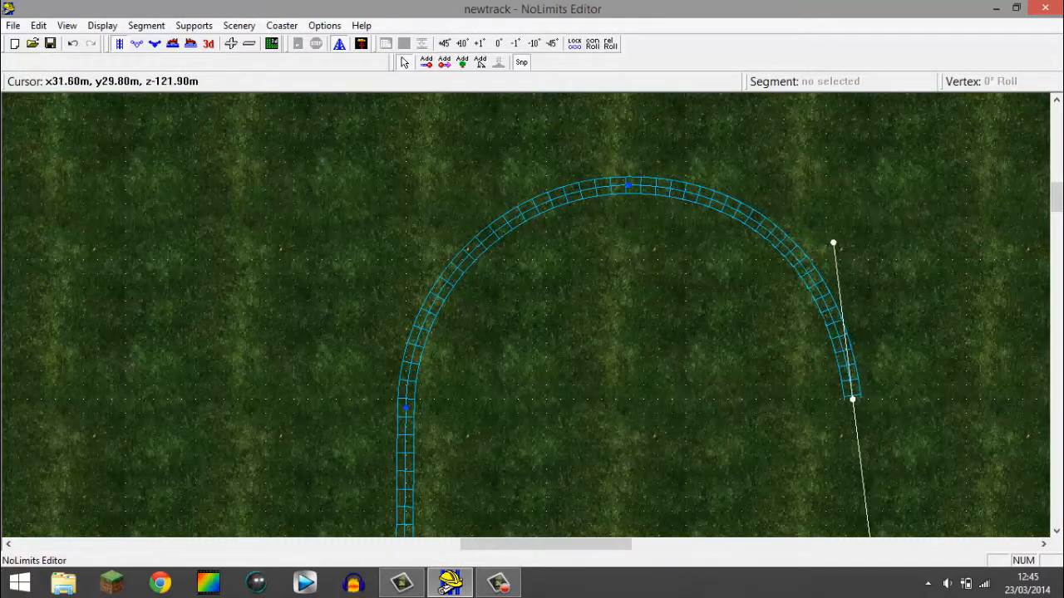
pyautogui.moveTo(833, 243); pyautogui.dragTo(845, 238)
pyautogui.press('Escape')
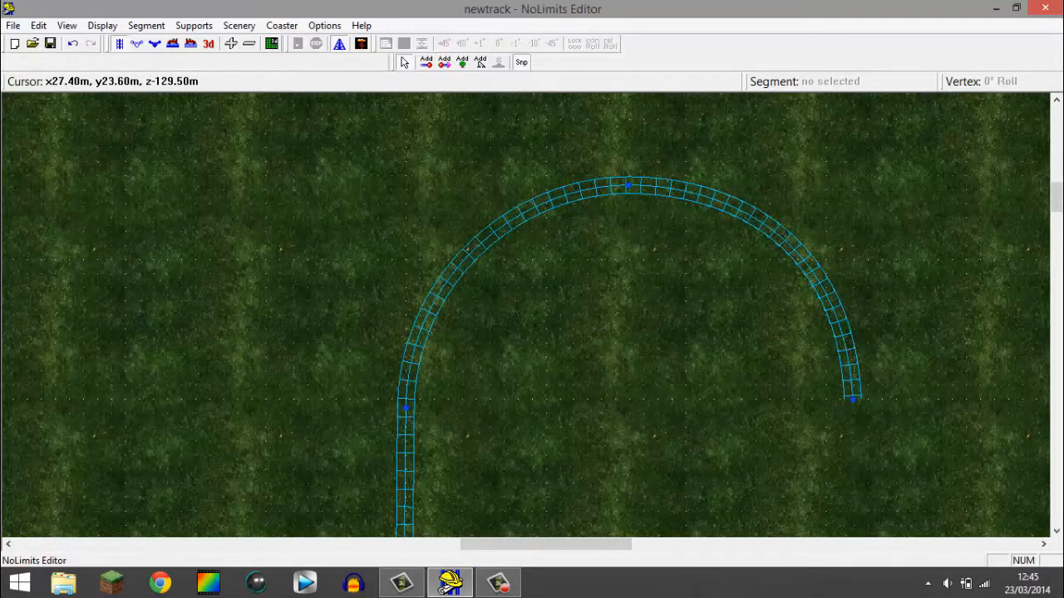
# - Try a further adjustment at the mid-turn vertex, and undo it
pyautogui.click(792, 245)
pyautogui.click(629, 185)
pyautogui.hotkey('ctrl', 'z')
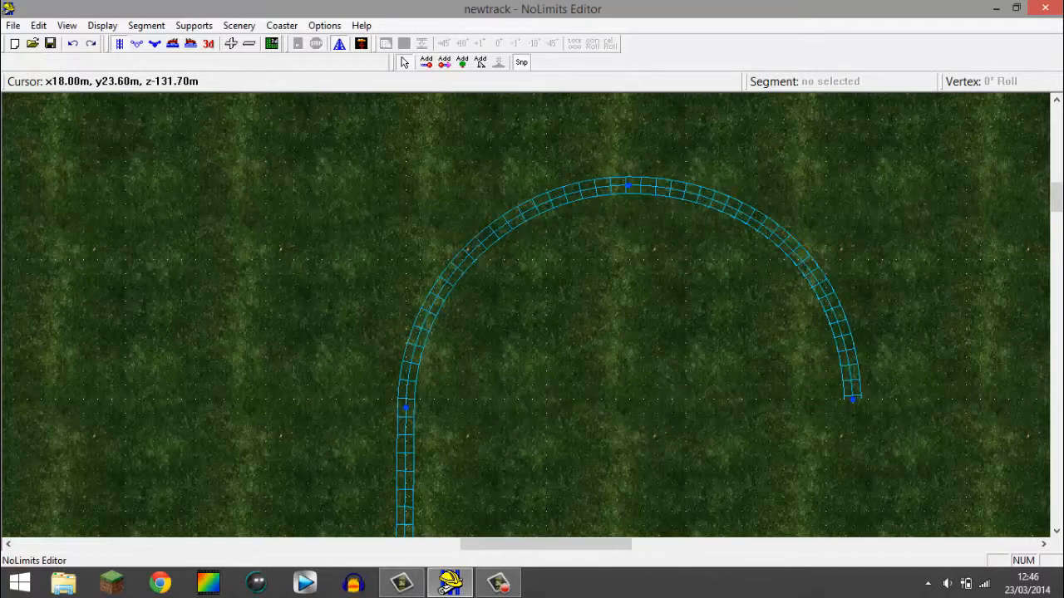
pyautogui.click(478, 241)
pyautogui.click(464, 288)
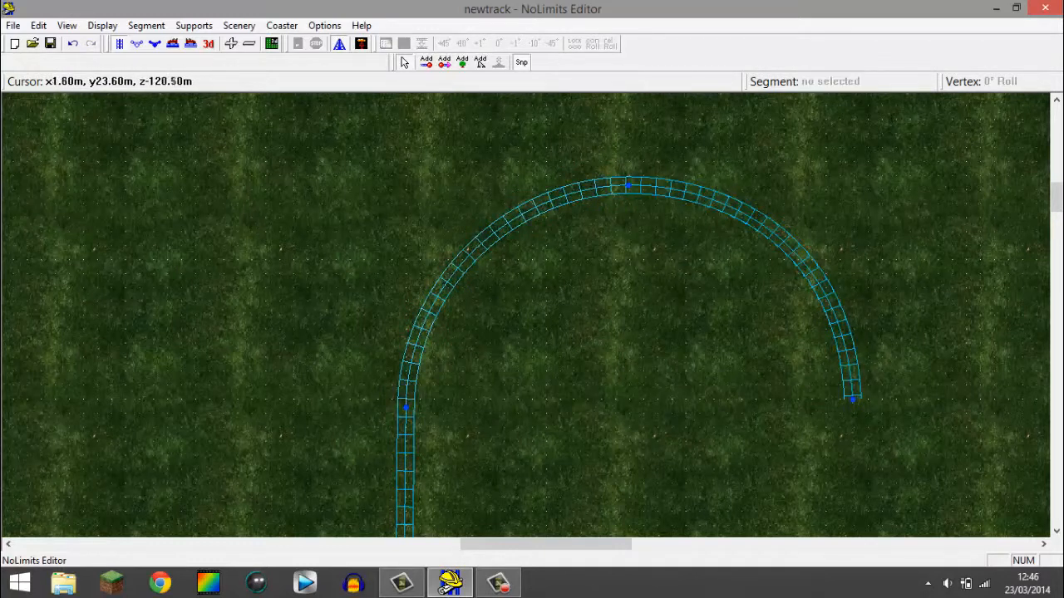
# - Inspect the drop-to-U-turn alignment in plan view and ride along the turn in 3D to examine its climb
pyautogui.click(404, 407)
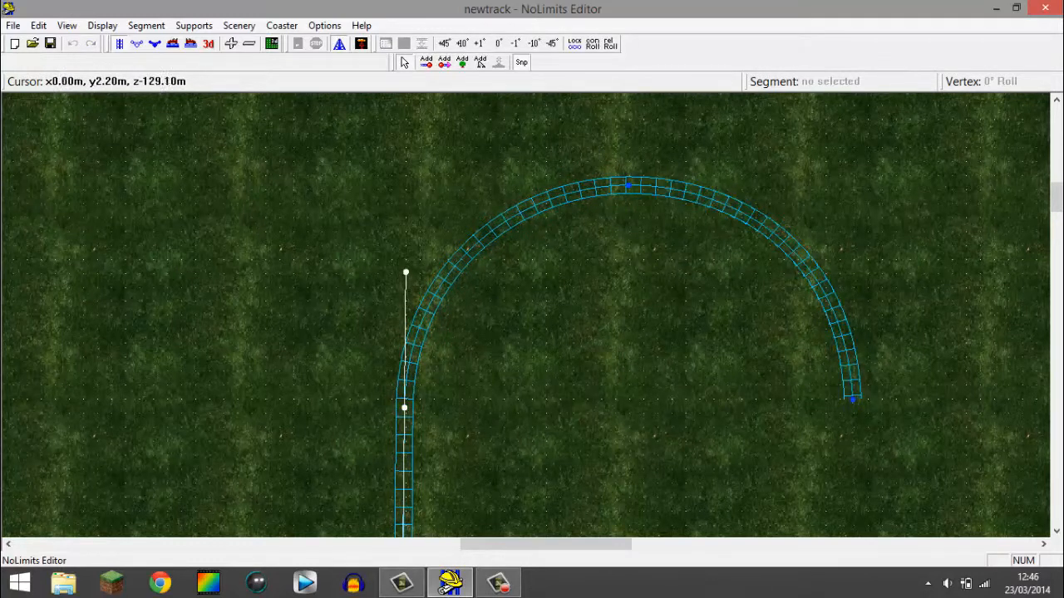
pyautogui.press('Escape')
pyautogui.scroll(-4, 479, 219)
pyautogui.scroll(-4, 556, 316)
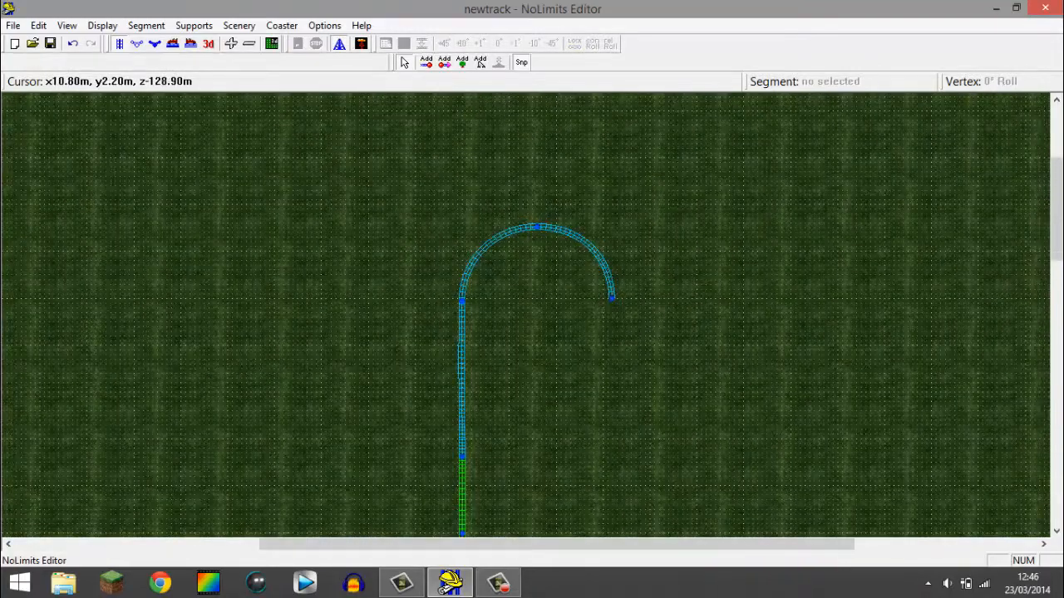
pyautogui.scroll(8, 522, 306)
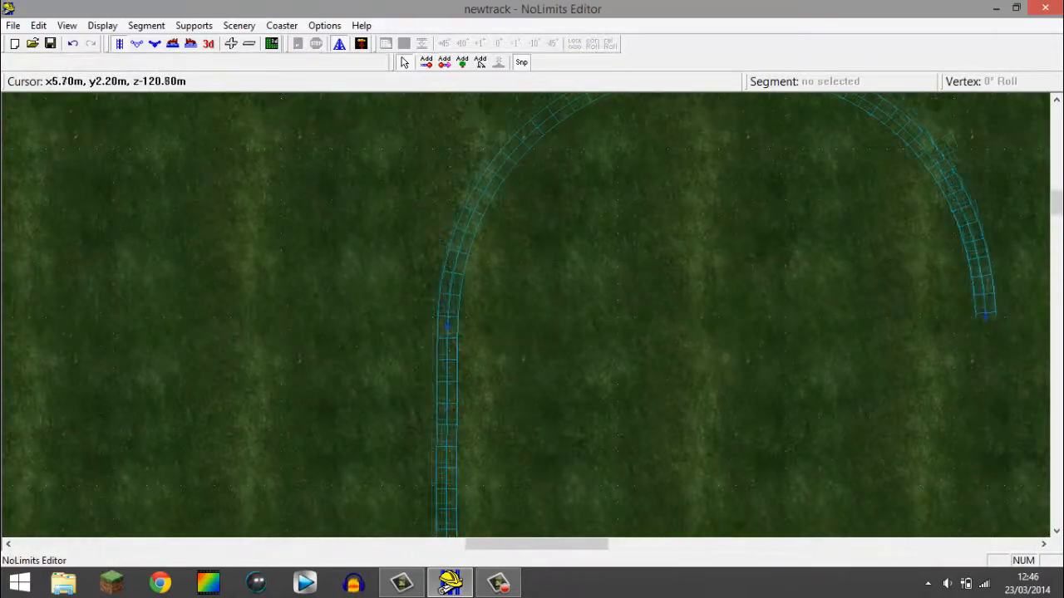
pyautogui.click(209, 43)
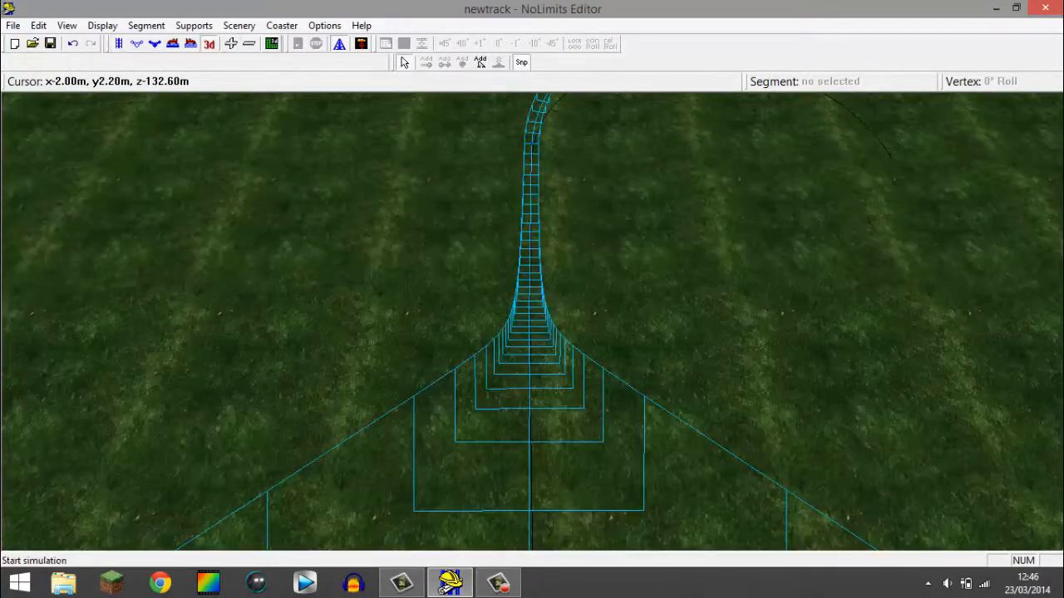
pyautogui.press('Down')
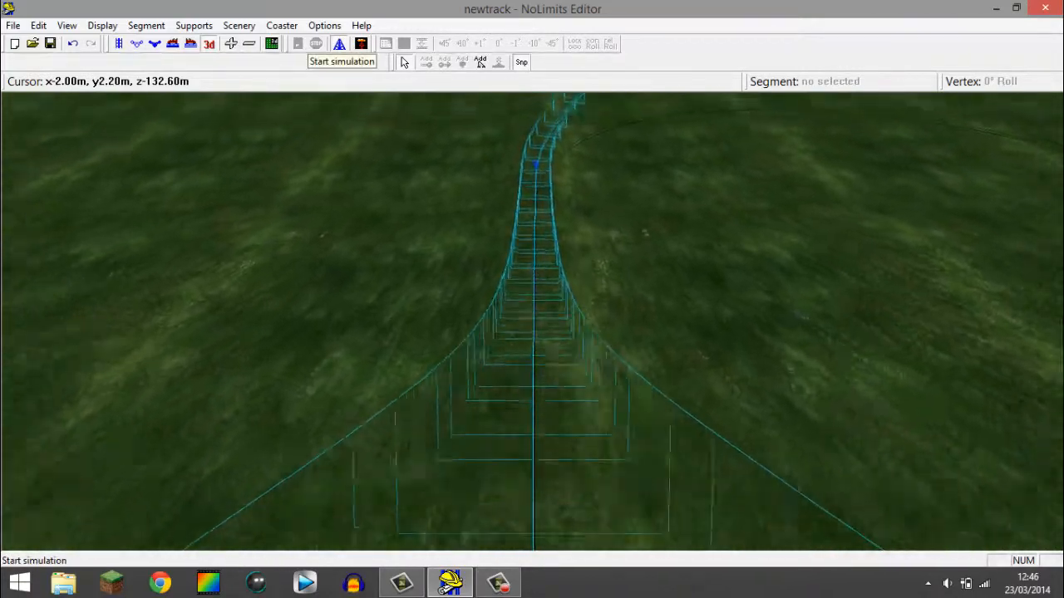
pyautogui.press('Down')
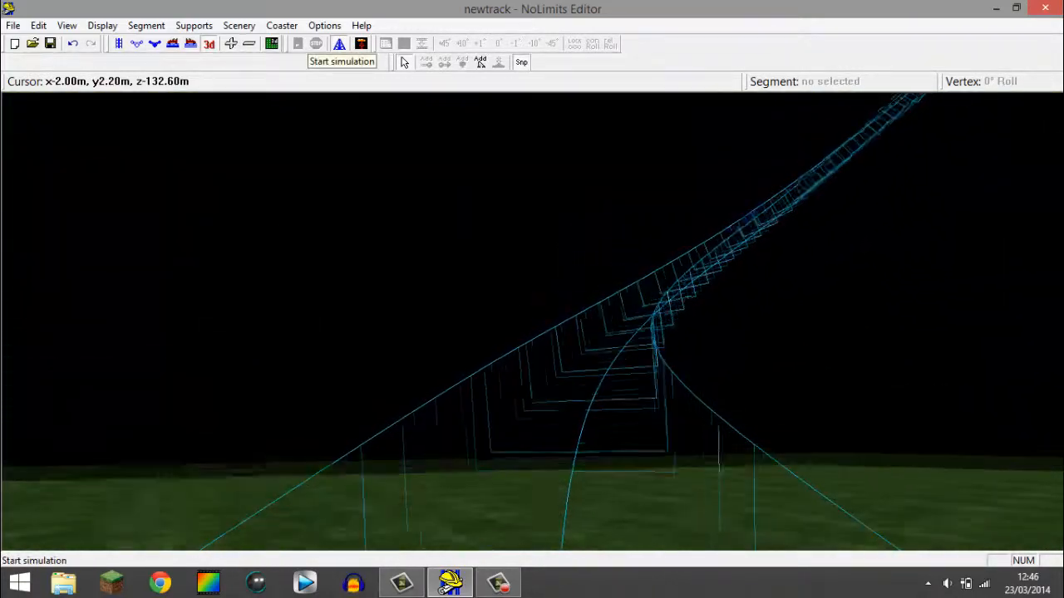
pyautogui.press('Down')
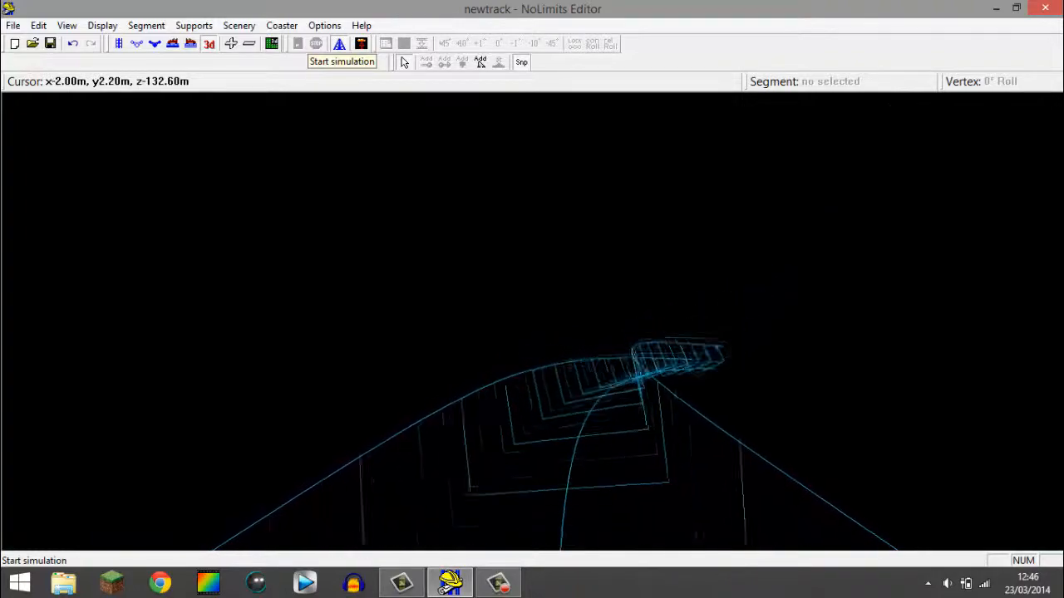
pyautogui.press('Down')
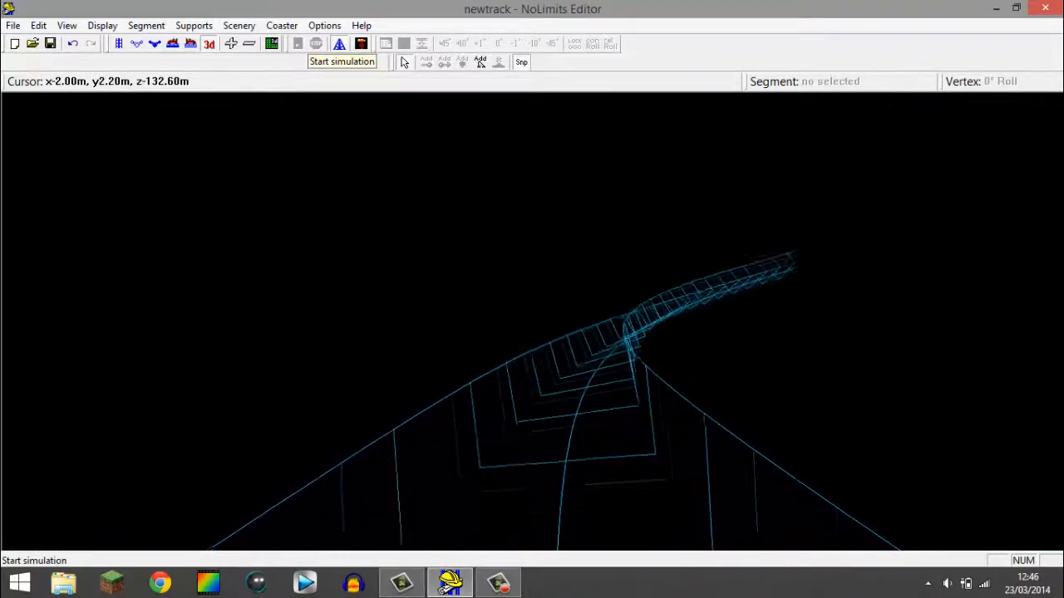
pyautogui.press('Down')
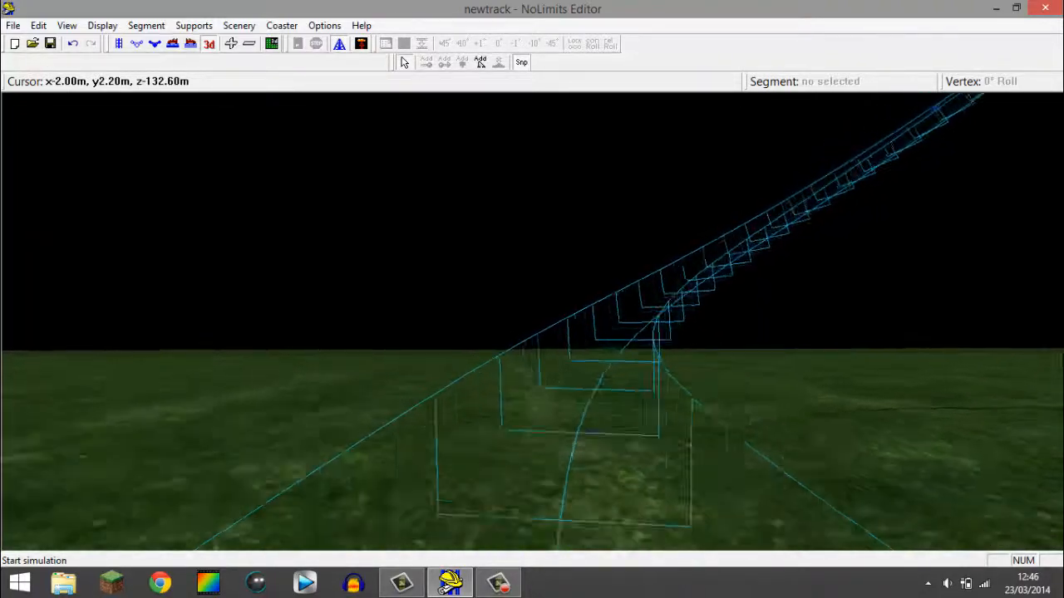
pyautogui.press('Down')
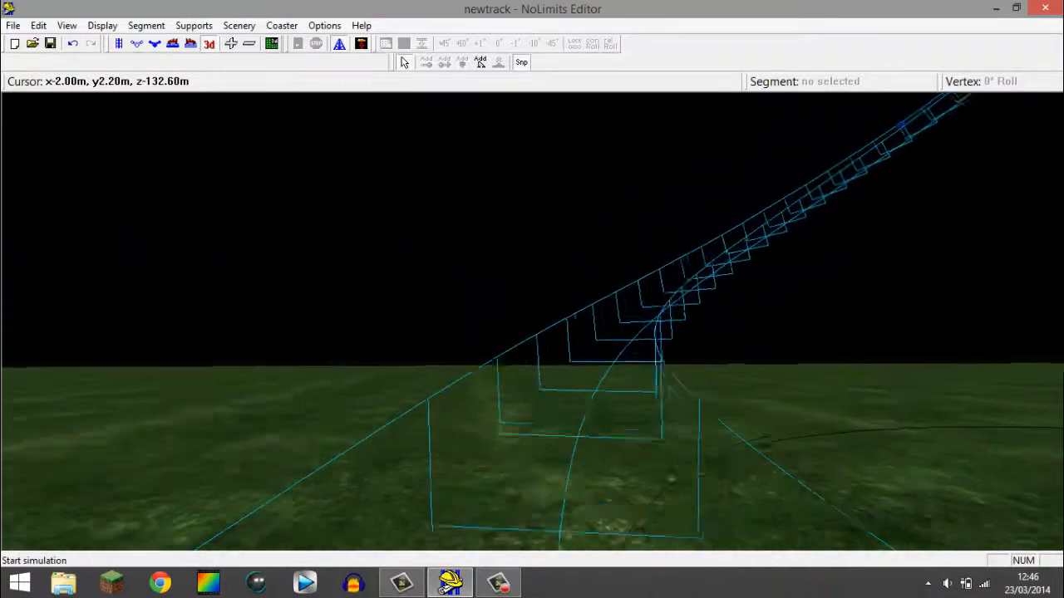
pyautogui.press('Down')
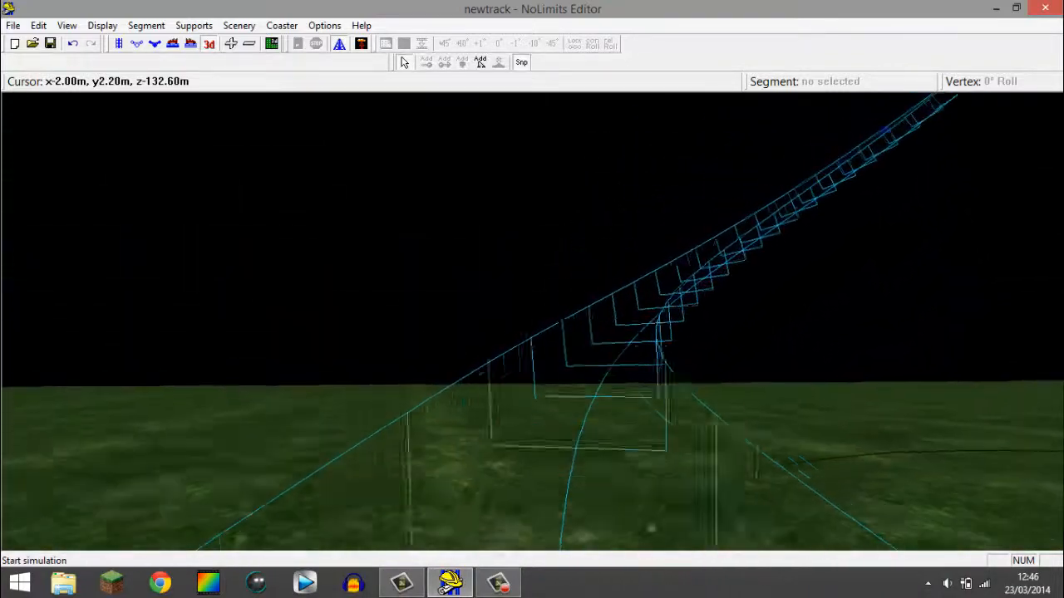
# - Delete the mid-turn vertex and lower the U-turn's end vertex to about 10 m height with its curve handle nearly vertical in front view
pyautogui.click(156, 44)
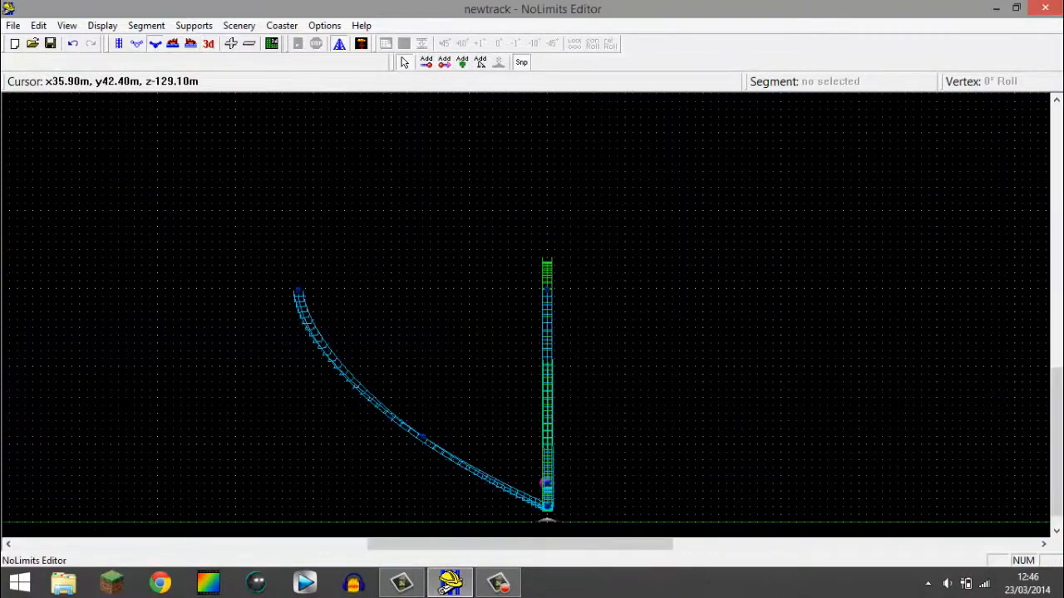
pyautogui.moveTo(332, 316); pyautogui.dragTo(509, 292, button='right')
pyautogui.scroll(1, 509, 291)
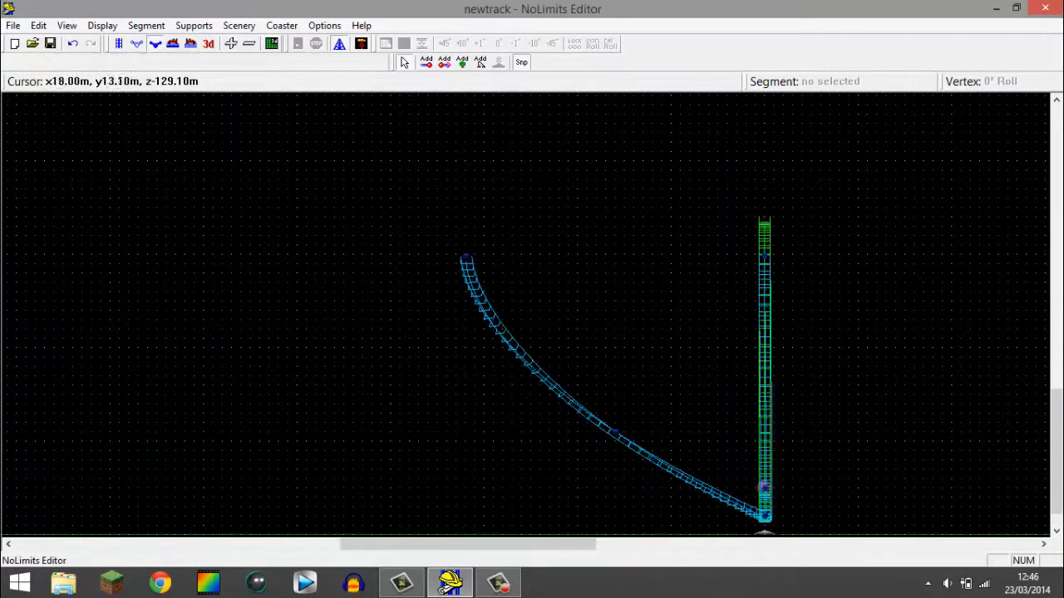
pyautogui.click(616, 431)
pyautogui.press('Delete')
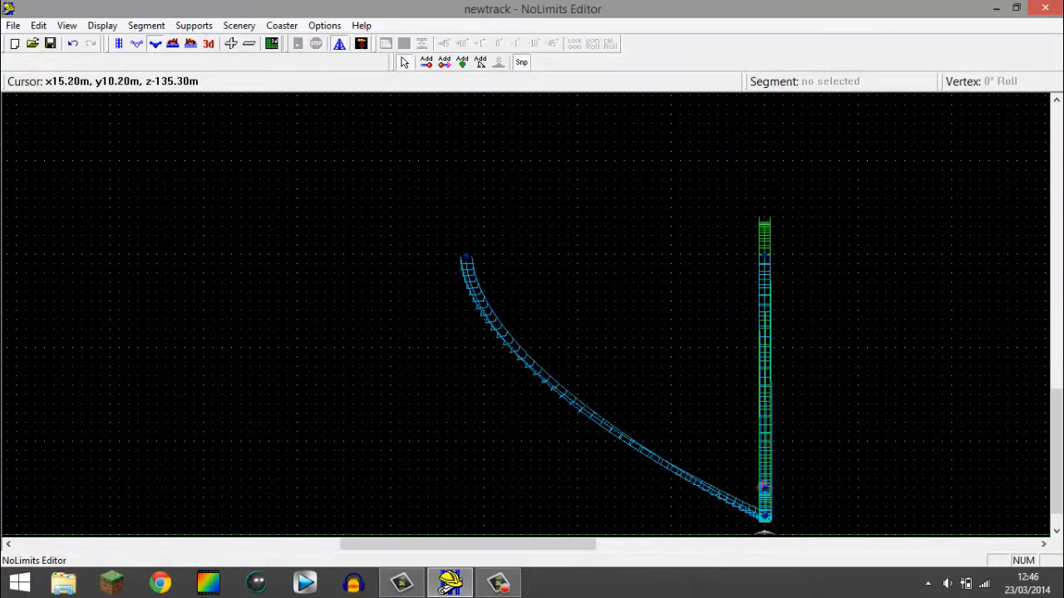
pyautogui.moveTo(466, 260); pyautogui.dragTo(453, 393)
pyautogui.moveTo(451, 355); pyautogui.dragTo(451, 358)
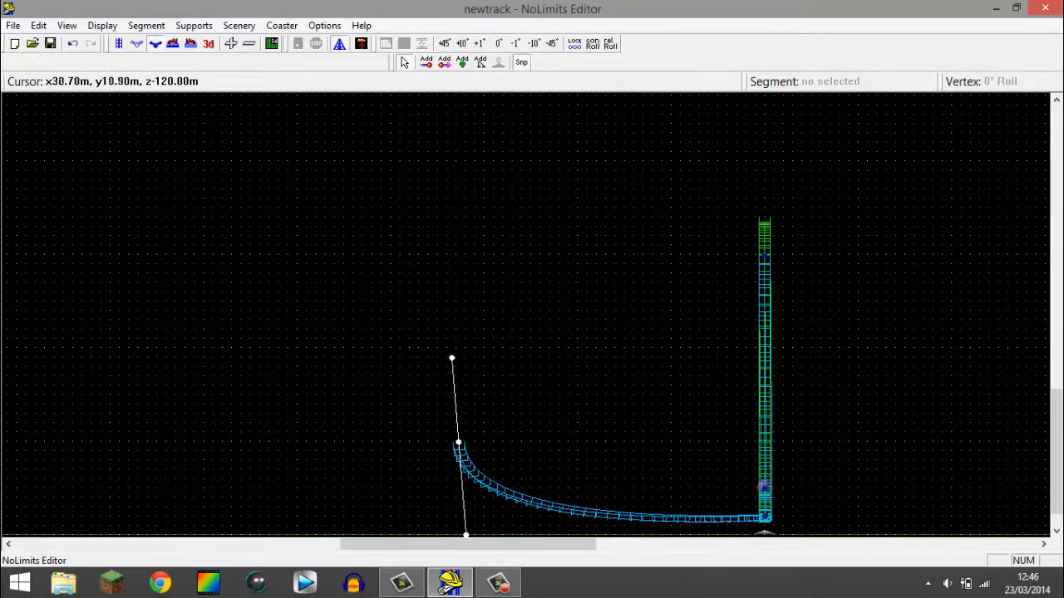
# - Insert a new vertex midway along the U-turn segment and bank it to -45° roll
pyautogui.click(208, 44)
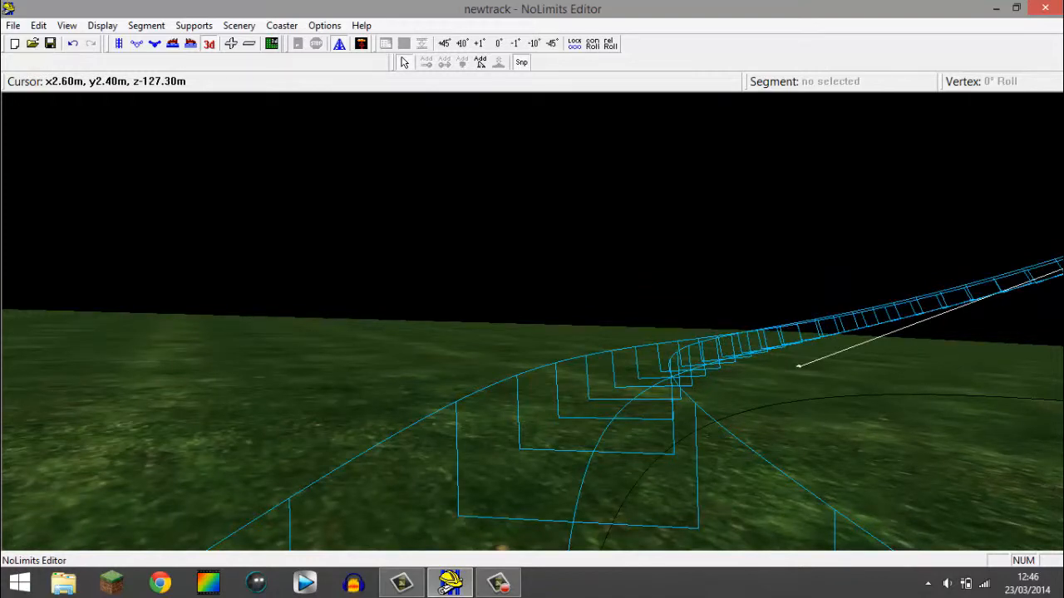
pyautogui.click(646, 359)
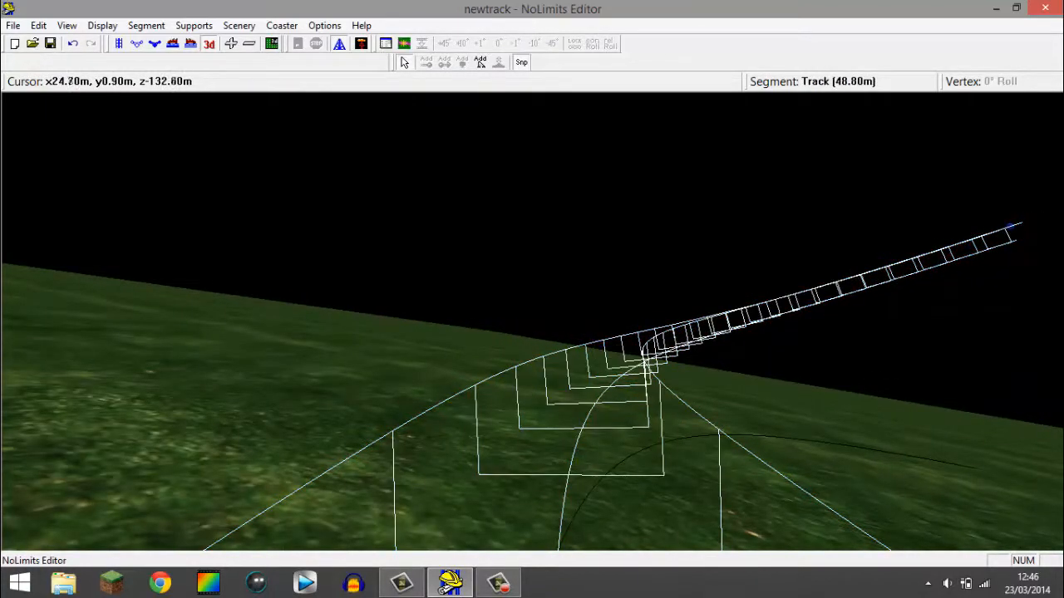
pyautogui.click(404, 44)
pyautogui.click(600, 342)
pyautogui.click(597, 350)
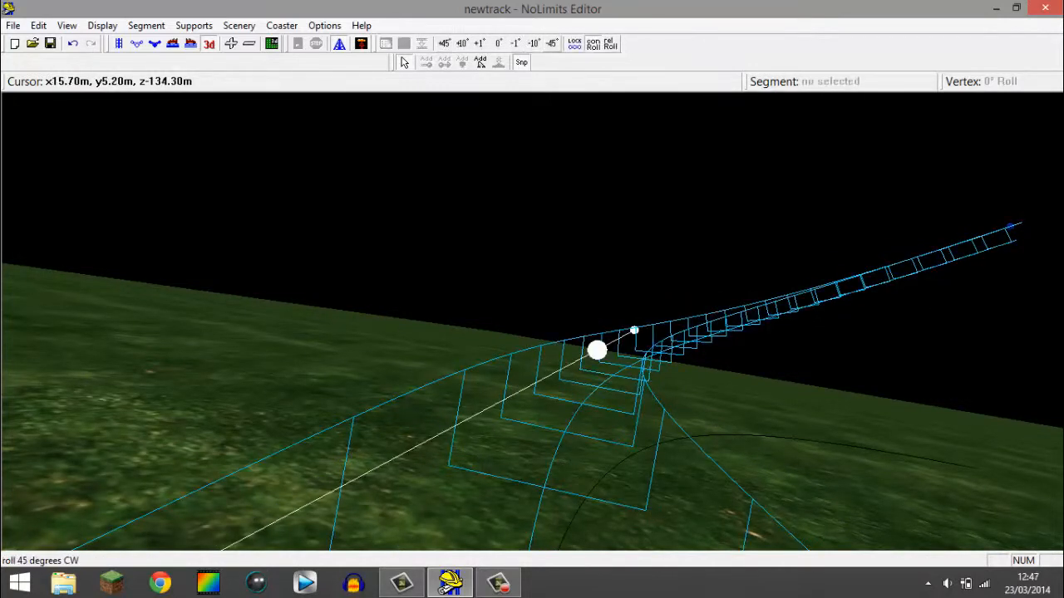
pyautogui.click(552, 44)
# - Bank the U-turn's end vertex to -20° roll and ride through the turn in 3D to check the banking
pyautogui.moveTo(532, 321); pyautogui.dragTo(574, 316, button='right')
pyautogui.press('Up')
pyautogui.press('Up')
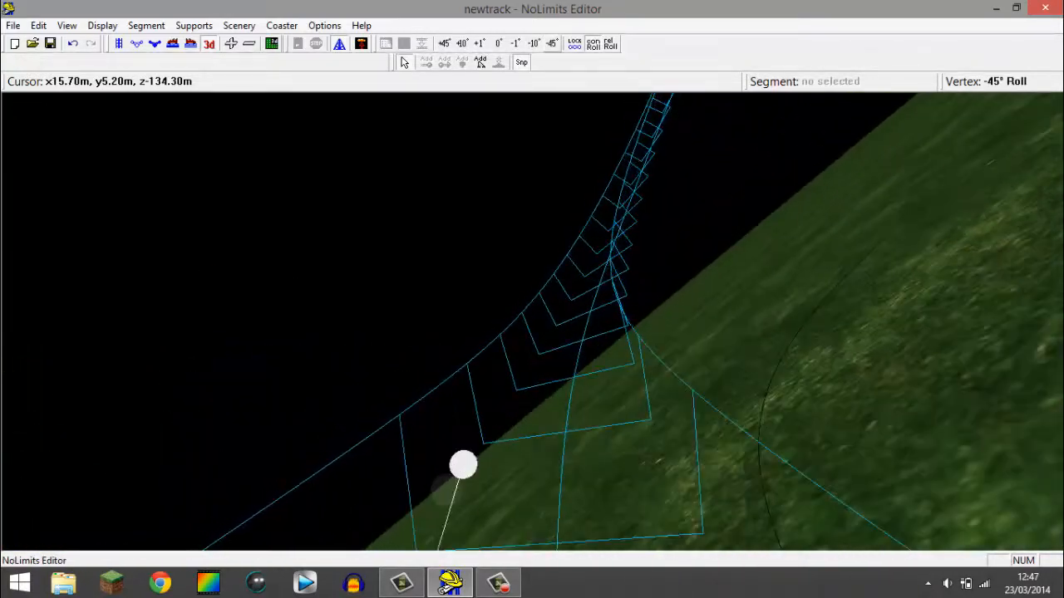
pyautogui.click(674, 280)
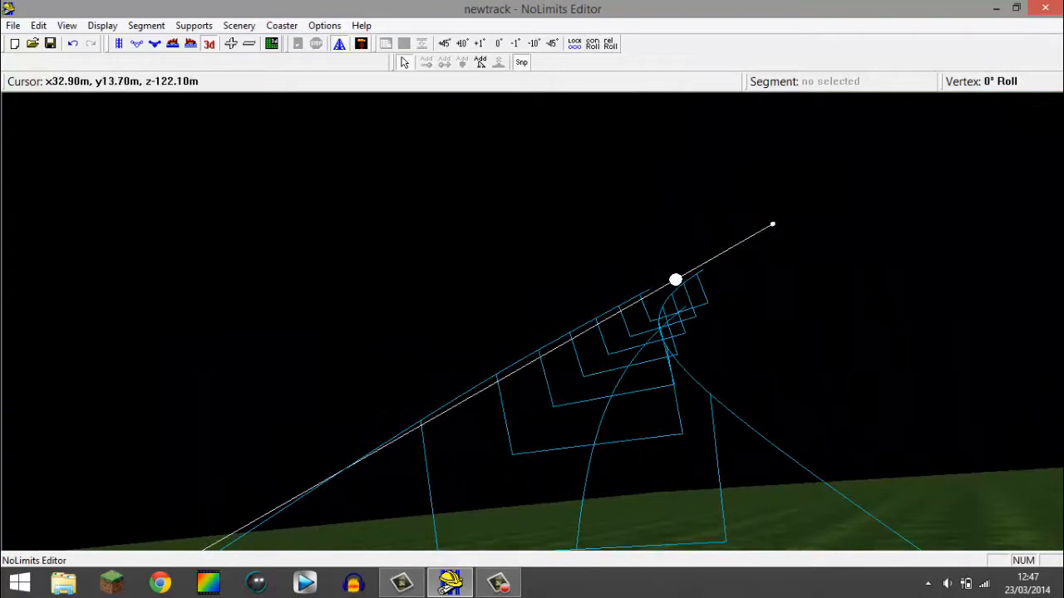
pyautogui.click(534, 44)
pyautogui.click(535, 43)
pyautogui.press('Down')
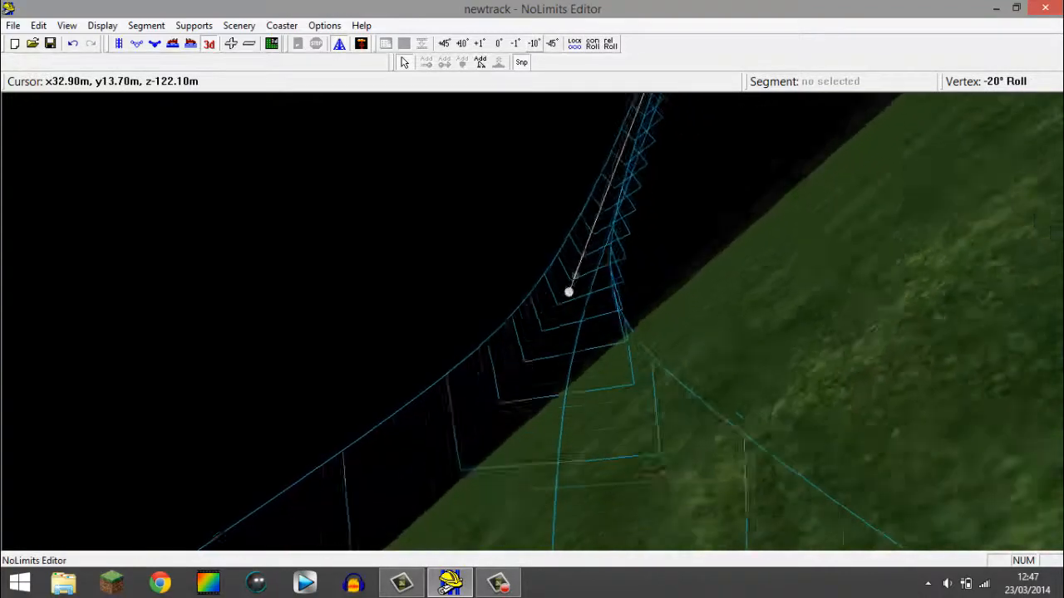
pyautogui.press('Up')
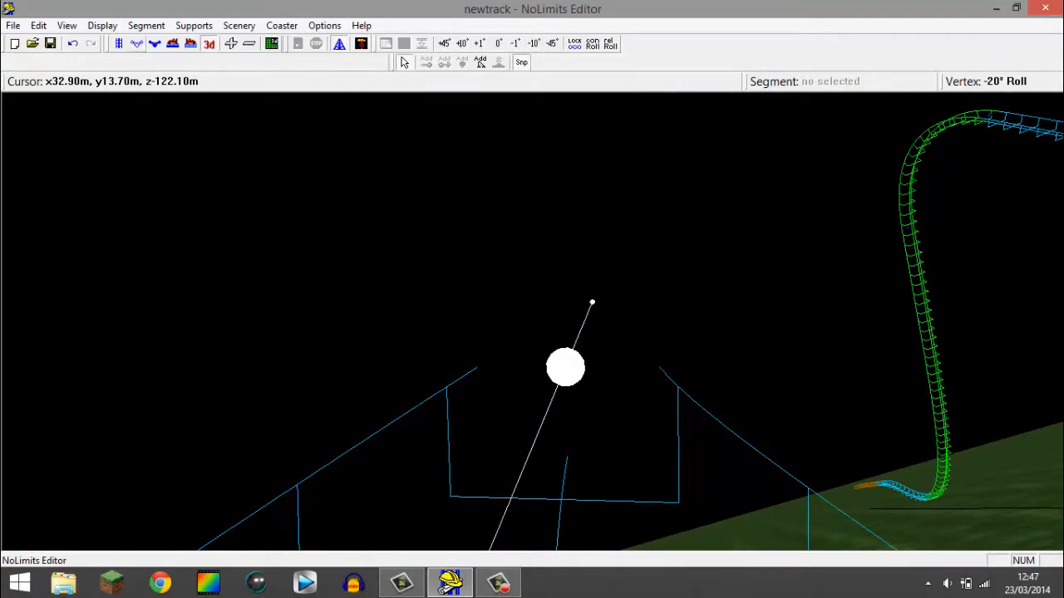
# - Add a new track segment in plan view from the U-turn's end vertex, running back alongside the first drop and lift hill
pyautogui.click(119, 43)
pyautogui.moveTo(736, 337)
pyautogui.mouseDown(button='right')
pyautogui.moveTo(605, 254)
pyautogui.moveTo(525, 229)
pyautogui.moveTo(511, 340)
pyautogui.moveTo(412, 226)
pyautogui.mouseUp(button='right')
pyautogui.scroll(-1, 605, 254)
pyautogui.scroll(1, 512, 310)
pyautogui.moveTo(512, 310); pyautogui.dragTo(403, 206, button='right')
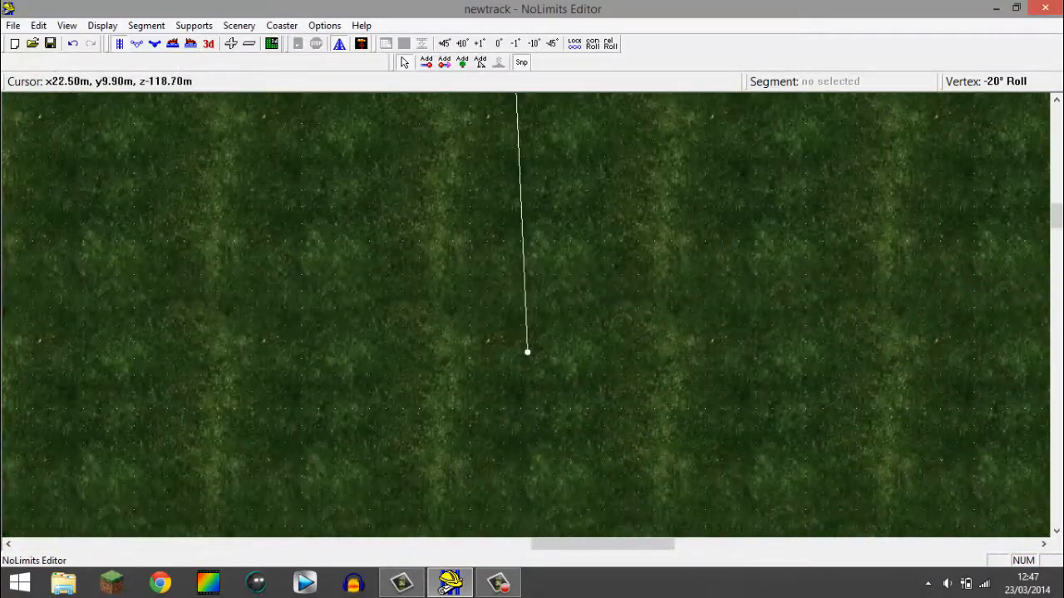
pyautogui.scroll(-2, 526, 311)
pyautogui.click(146, 25)
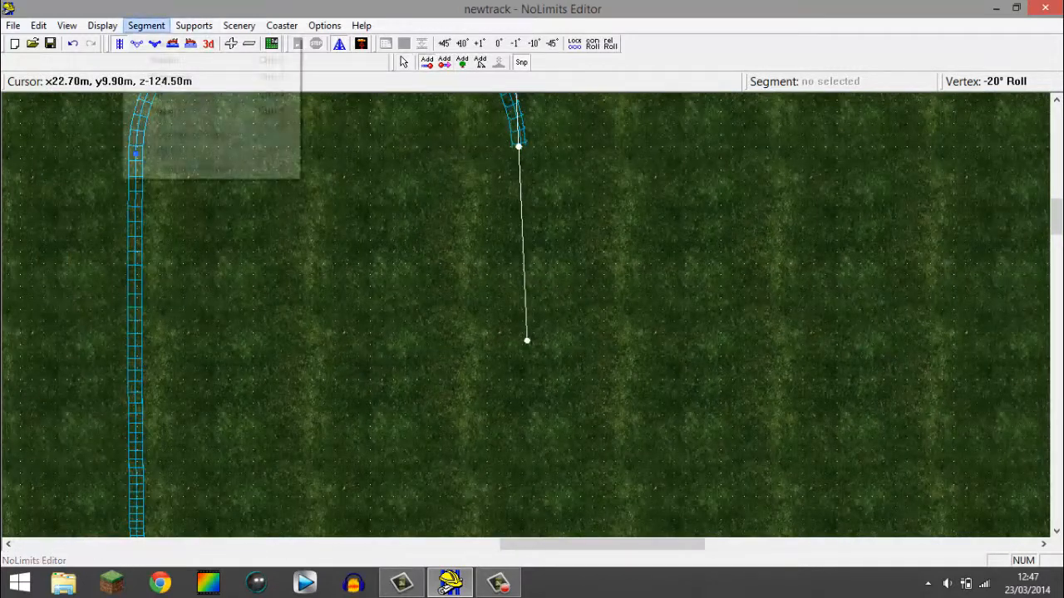
pyautogui.click(146, 25)
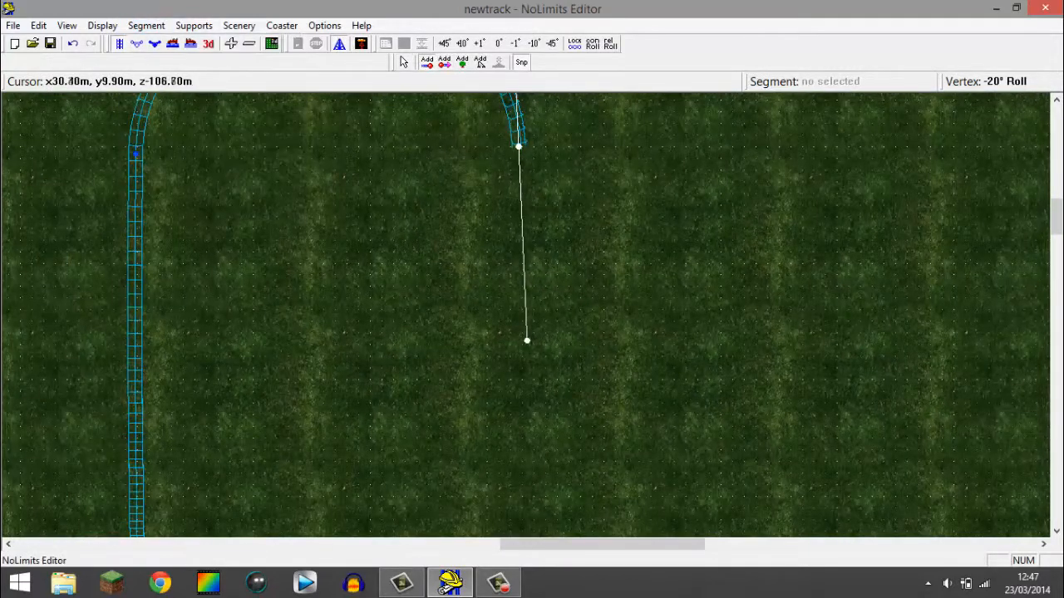
pyautogui.moveTo(374, 280); pyautogui.dragTo(370, 234, button='right')
pyautogui.moveTo(520, 435); pyautogui.dragTo(491, 35, button='right')
pyautogui.moveTo(474, 96); pyautogui.dragTo(548, 215)
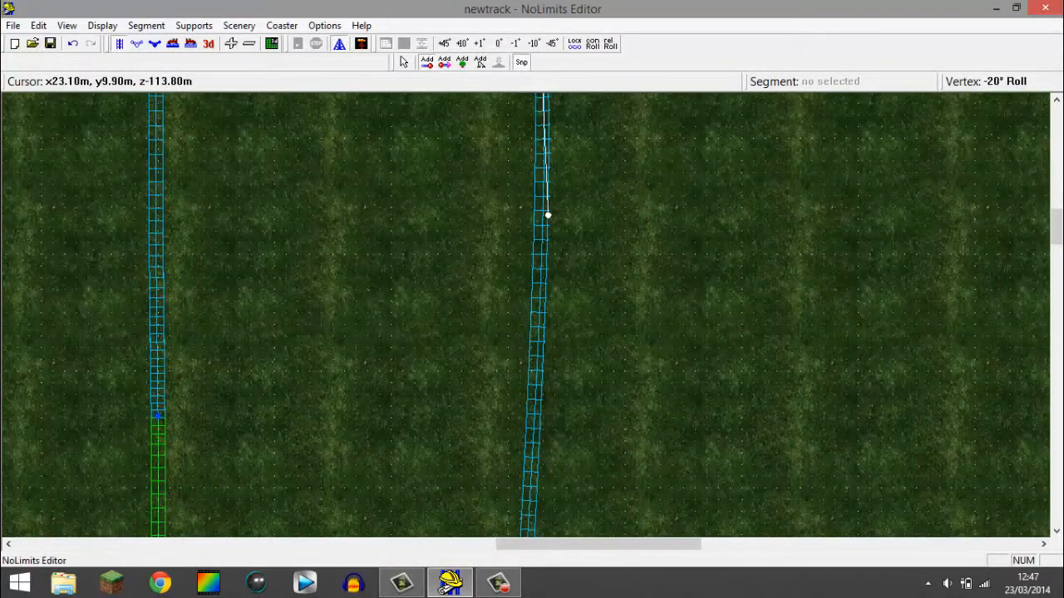
# - Try docking the editing toolbar beside the roll tools, and return it to its own row
pyautogui.doubleClick(394, 61)
pyautogui.moveTo(461, 64); pyautogui.dragTo(698, 44)
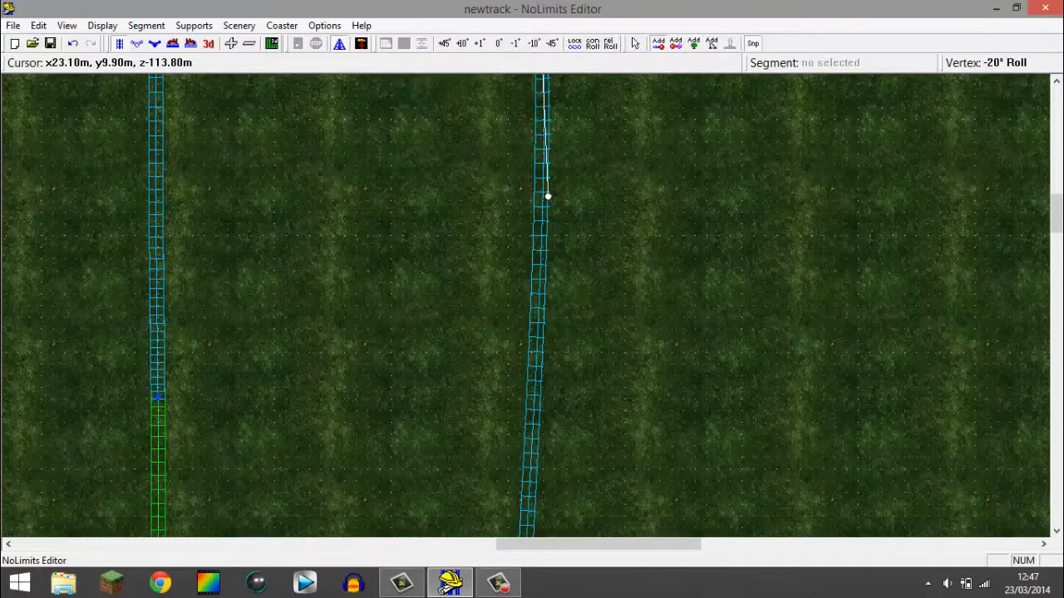
pyautogui.press('Right')
pyautogui.press('Down')
pyautogui.scroll(-2, 525, 306)
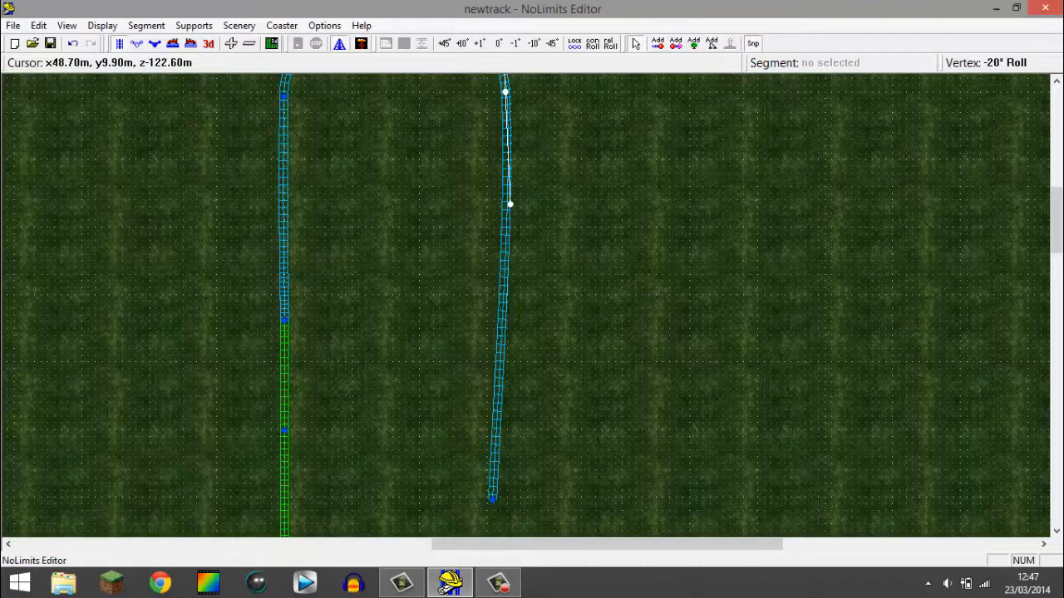
pyautogui.moveTo(636, 43); pyautogui.dragTo(407, 63)
pyautogui.press('Down')
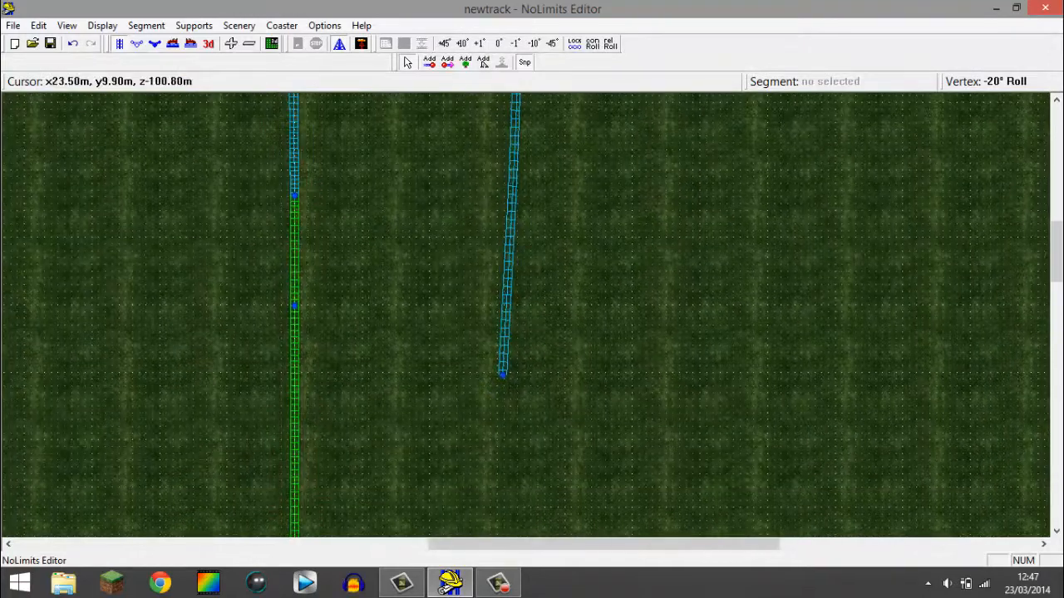
# - Move the new segment's end vertex to about x 33.7 m so the track runs nearly straight and parallel to the lift hill
pyautogui.moveTo(502, 374); pyautogui.dragTo(520, 525)
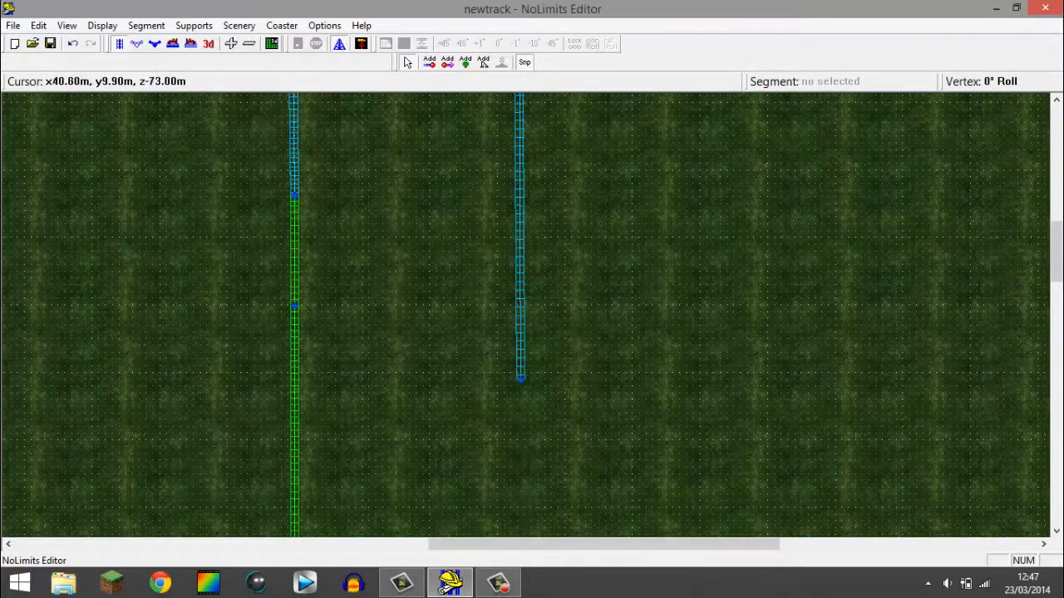
pyautogui.press('Up')
pyautogui.moveTo(514, 396); pyautogui.dragTo(514, 423, button='right')
pyautogui.scroll(6, 523, 370)
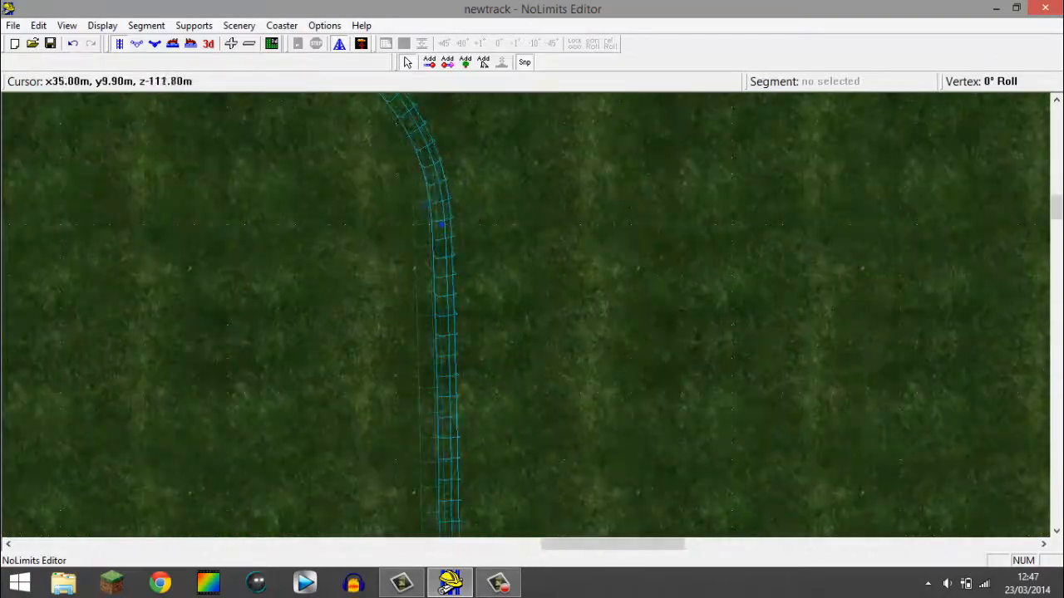
pyautogui.moveTo(479, 354); pyautogui.dragTo(506, 153, button='right')
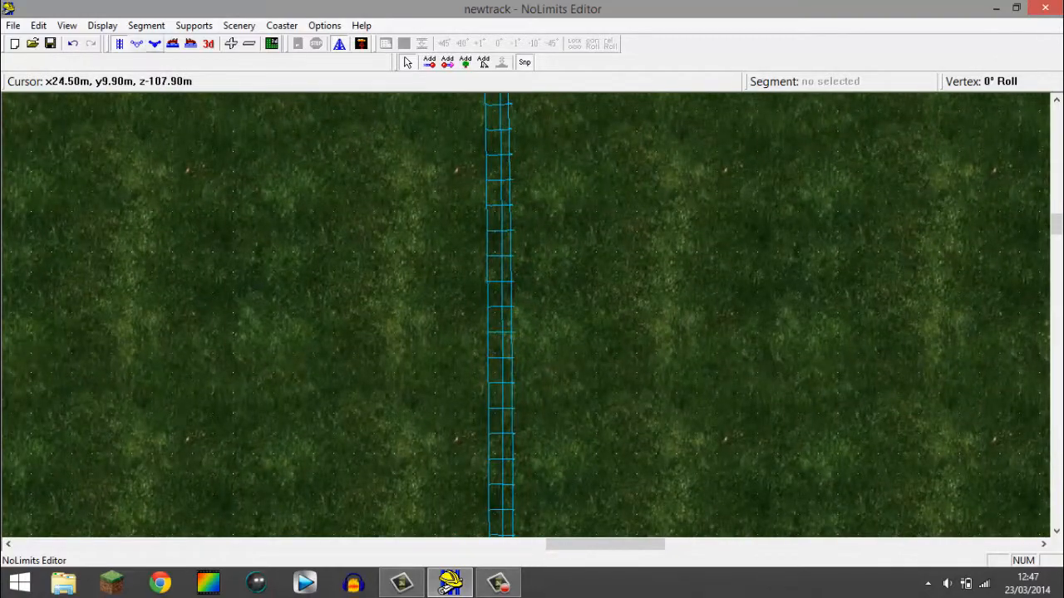
# - Lower the new segment's end vertex to about 5 m height in side view, level its curve handle and extend the segment slightly
pyautogui.click(155, 44)
pyautogui.click(173, 43)
pyautogui.moveTo(798, 176); pyautogui.dragTo(174, 155, button='right')
pyautogui.moveTo(502, 336); pyautogui.dragTo(305, 346, button='right')
pyautogui.moveTo(660, 363); pyautogui.dragTo(901, 472)
pyautogui.moveTo(860, 441); pyautogui.dragTo(549, 441, button='right')
pyautogui.moveTo(589, 472); pyautogui.dragTo(623, 433)
pyautogui.moveTo(838, 461); pyautogui.dragTo(841, 432)
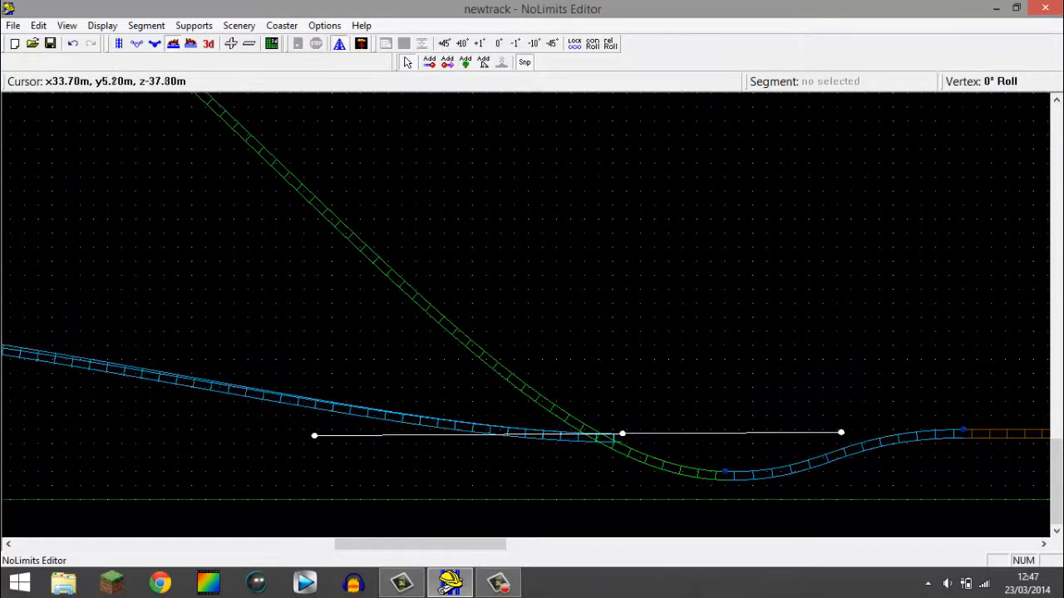
pyautogui.moveTo(621, 435); pyautogui.dragTo(647, 434)
# - Reshape the curve at the U-turn's end vertex so the track arches upward through it before descending along the new segment
pyautogui.moveTo(302, 303); pyautogui.dragTo(894, 302, button='right')
pyautogui.moveTo(438, 248); pyautogui.dragTo(645, 247, button='right')
pyautogui.moveTo(274, 304); pyautogui.dragTo(387, 379)
pyautogui.press('c')
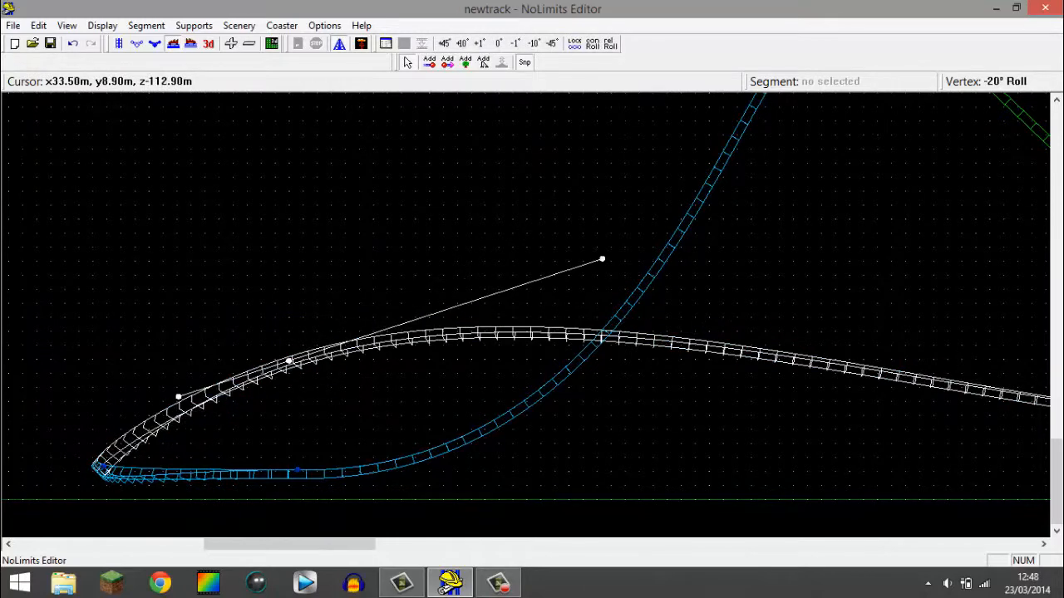
# - Reshape the curve at the vertex between the first drop and the U-turn so the track slopes through it into a dip
pyautogui.click(388, 375)
pyautogui.moveTo(84, 443); pyautogui.dragTo(143, 473)
pyautogui.press('c')
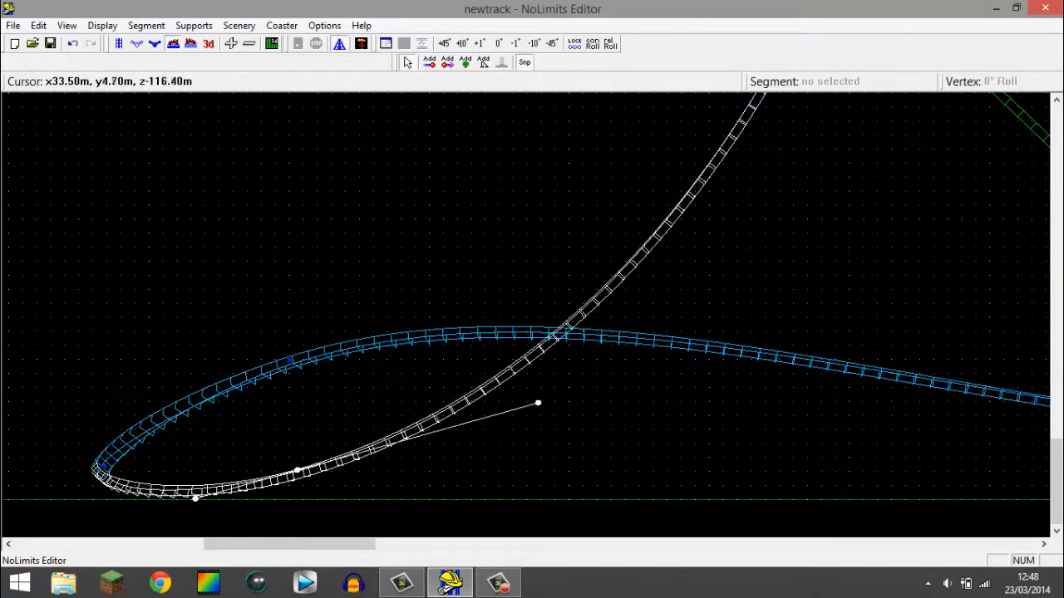
# - Preview the reshaped track in the 3D view
pyautogui.click(428, 447)
pyautogui.click(209, 43)
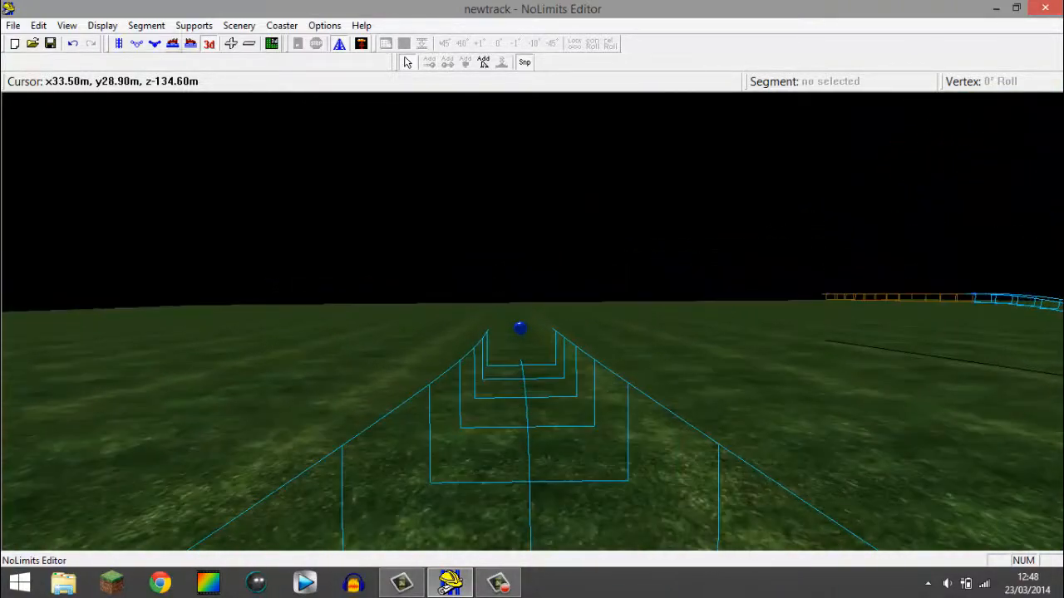
pyautogui.press('Escape')
# - Add a straight brake segment about 35.6 m long from the return track's end, ending at about x 33.5 m beside the station
pyautogui.scroll(-4, 525, 315)
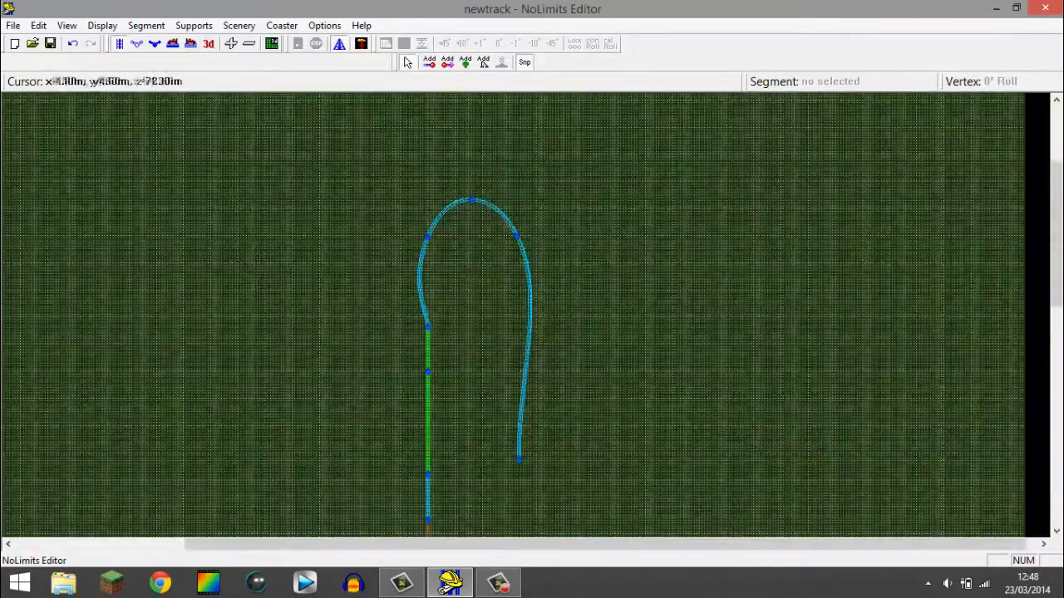
pyautogui.moveTo(495, 469); pyautogui.dragTo(508, 299, button='right')
pyautogui.scroll(1, 509, 299)
pyautogui.scroll(4, 555, 333)
pyautogui.moveTo(580, 237); pyautogui.dragTo(580, 138, button='right')
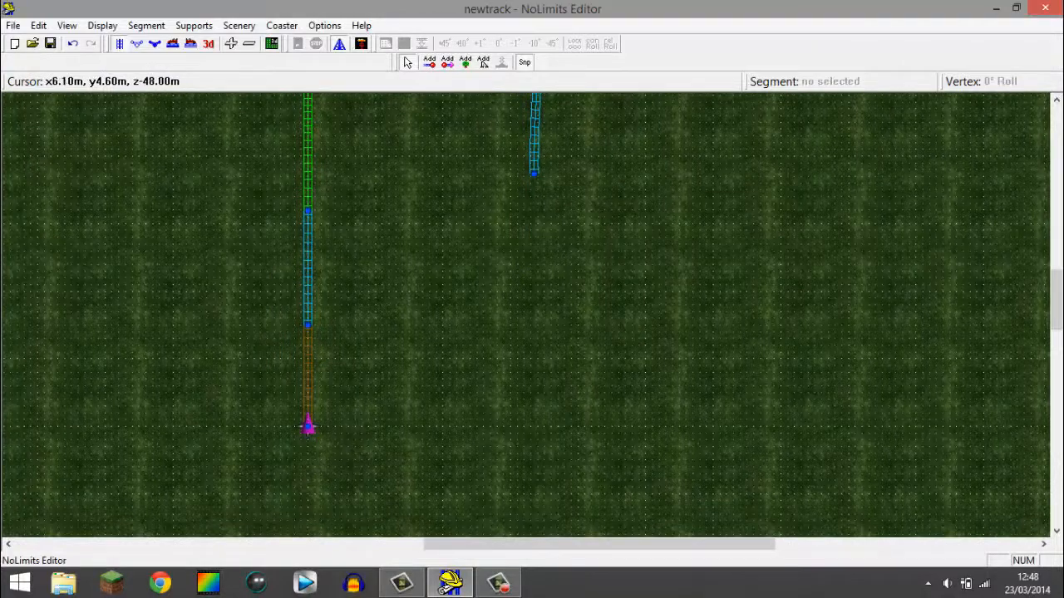
pyautogui.click(193, 25)
pyautogui.moveTo(238, 25)
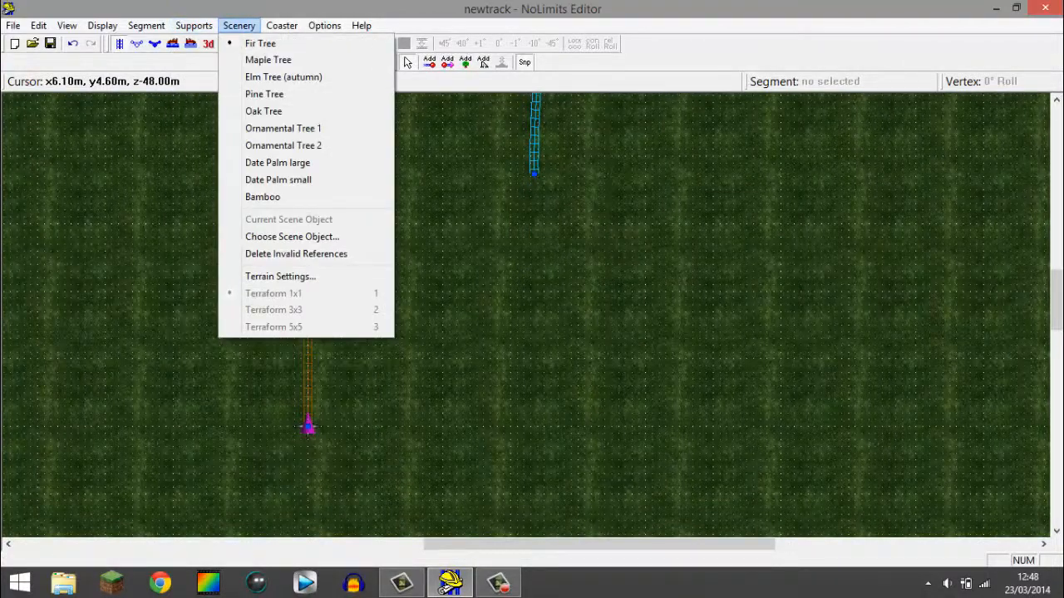
pyautogui.click(162, 111)
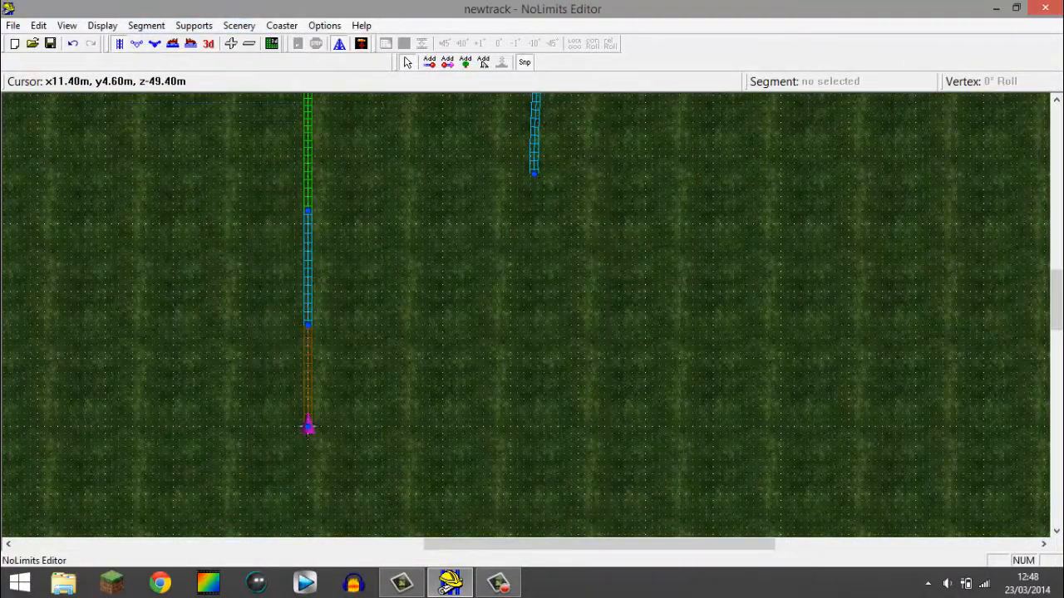
pyautogui.click(429, 61)
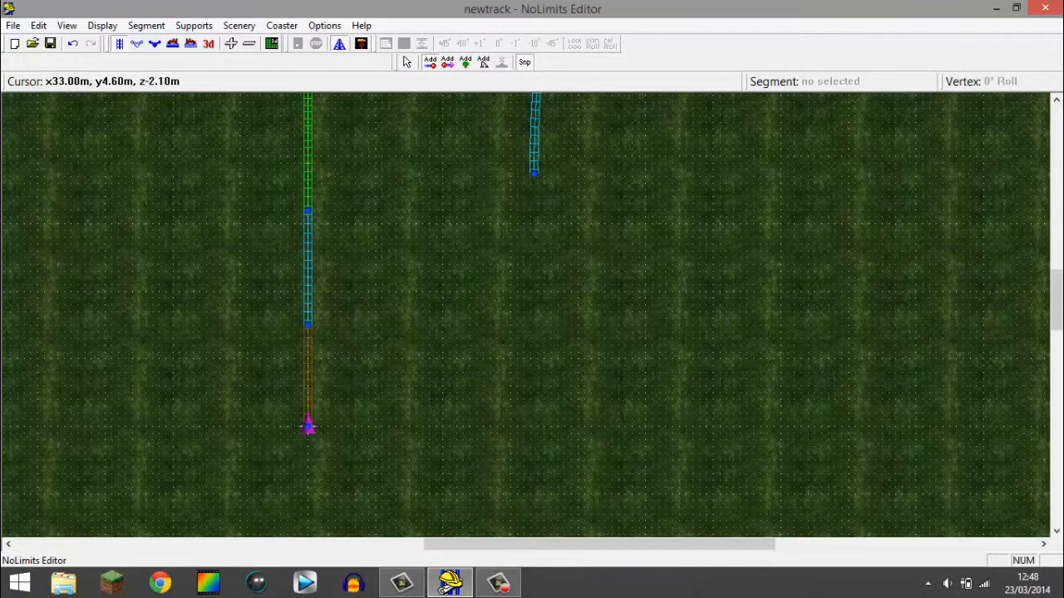
pyautogui.click(535, 414)
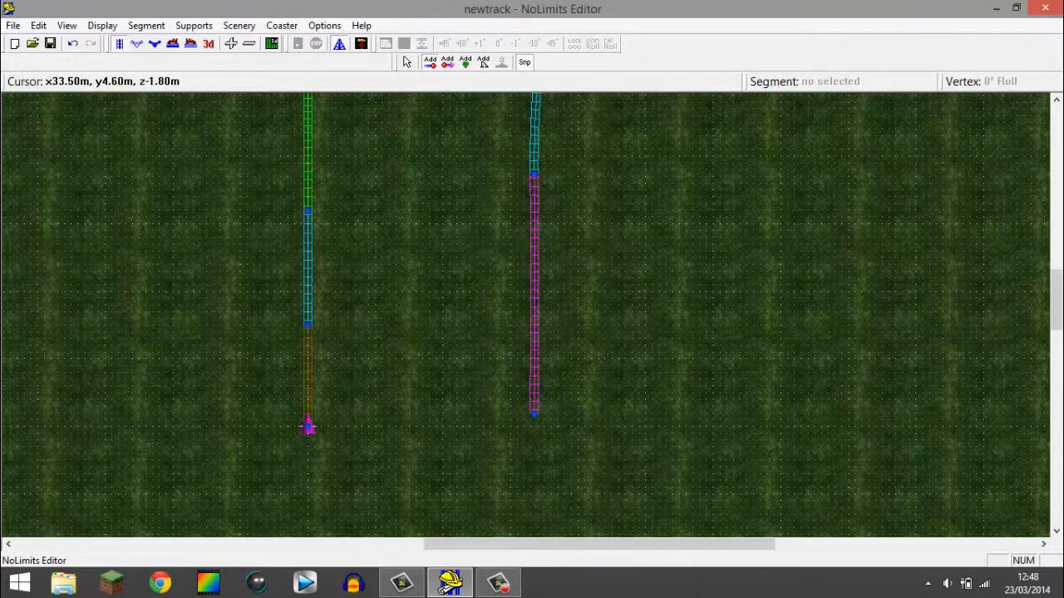
pyautogui.click(408, 62)
pyautogui.click(534, 413)
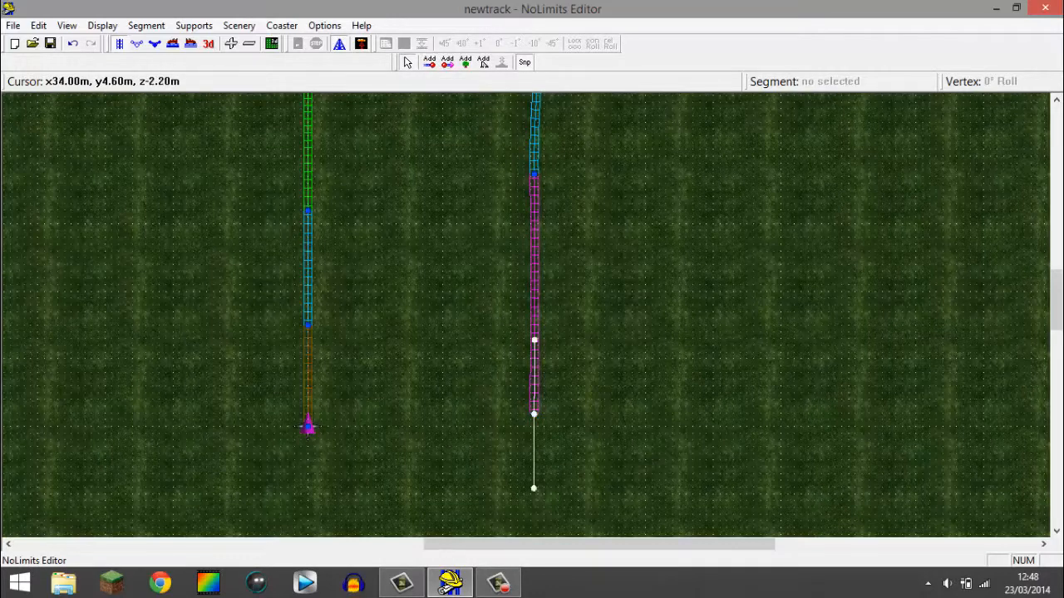
pyautogui.click(560, 275)
# - Configure the brake as a block segment without complete stop, with a 0 s stop wait-time and a 5 km/h speed limit
pyautogui.click(540, 260)
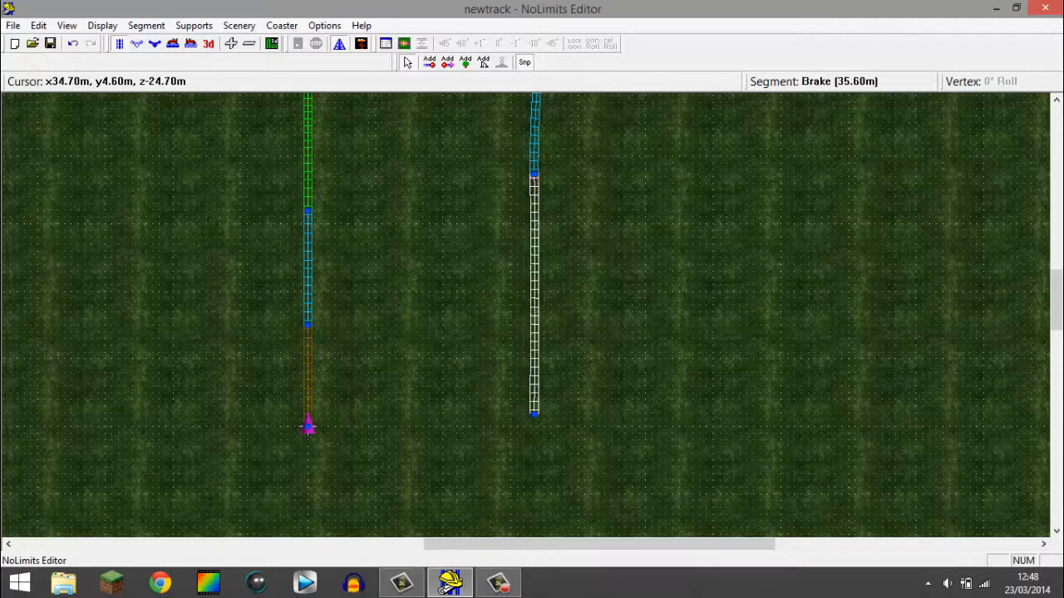
pyautogui.doubleClick(537, 255)
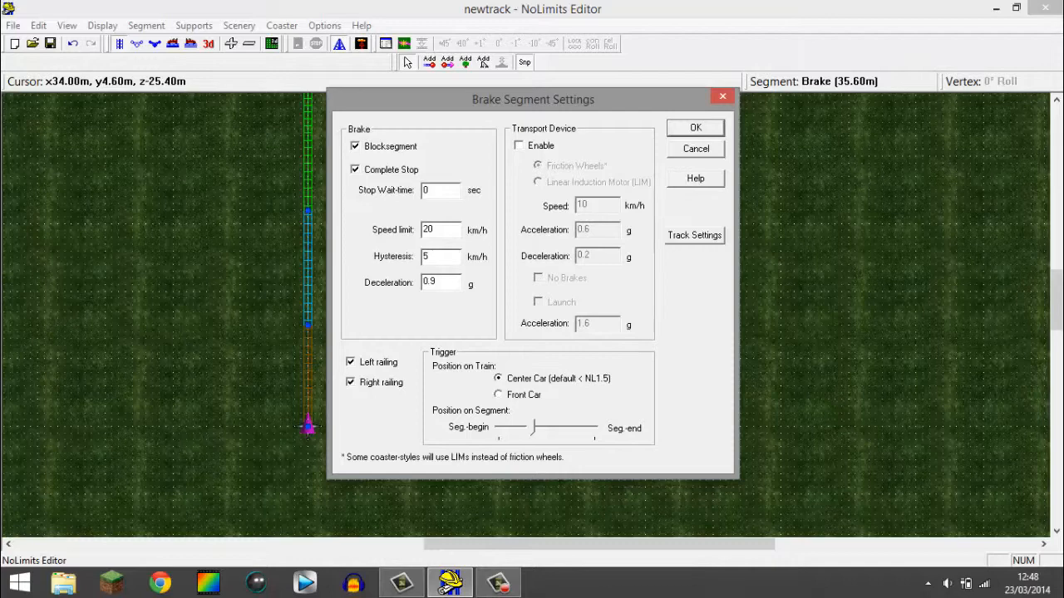
pyautogui.write('2')
pyautogui.doubleClick(427, 191)
pyautogui.write('0')
pyautogui.doubleClick(427, 230)
pyautogui.write('5')
pyautogui.doubleClick(425, 256)
pyautogui.click(427, 229)
pyautogui.doubleClick(425, 229)
pyautogui.write('20')
pyautogui.doubleClick(427, 229)
pyautogui.write('5')
# - Enable the brake segment's transport device with friction wheels and apply the settings
pyautogui.click(519, 145)
pyautogui.click(519, 145)
pyautogui.click(519, 146)
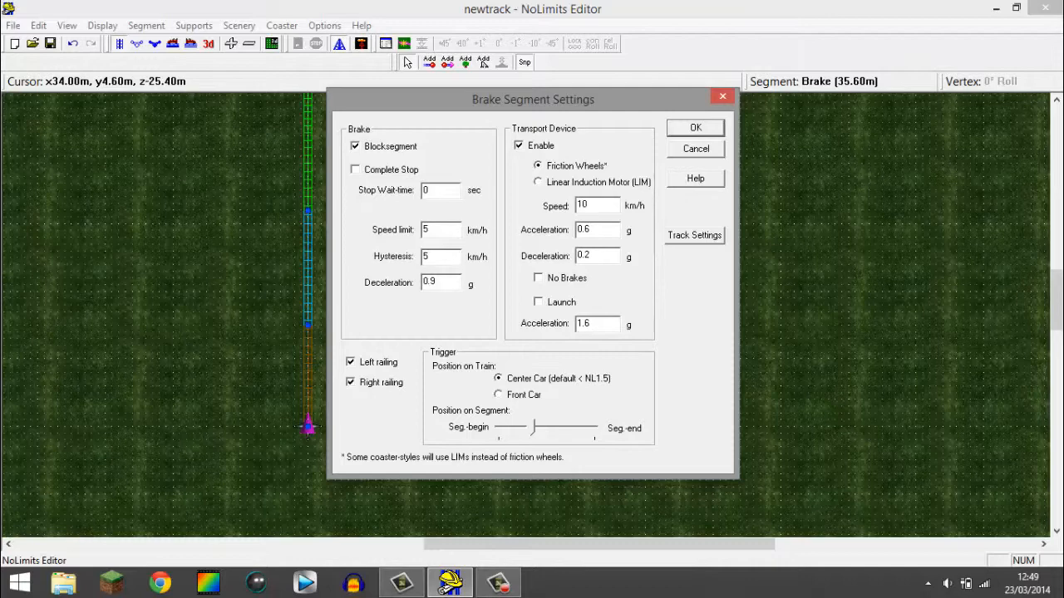
pyautogui.press('BackSpace')
pyautogui.write('2')
pyautogui.press('Return')
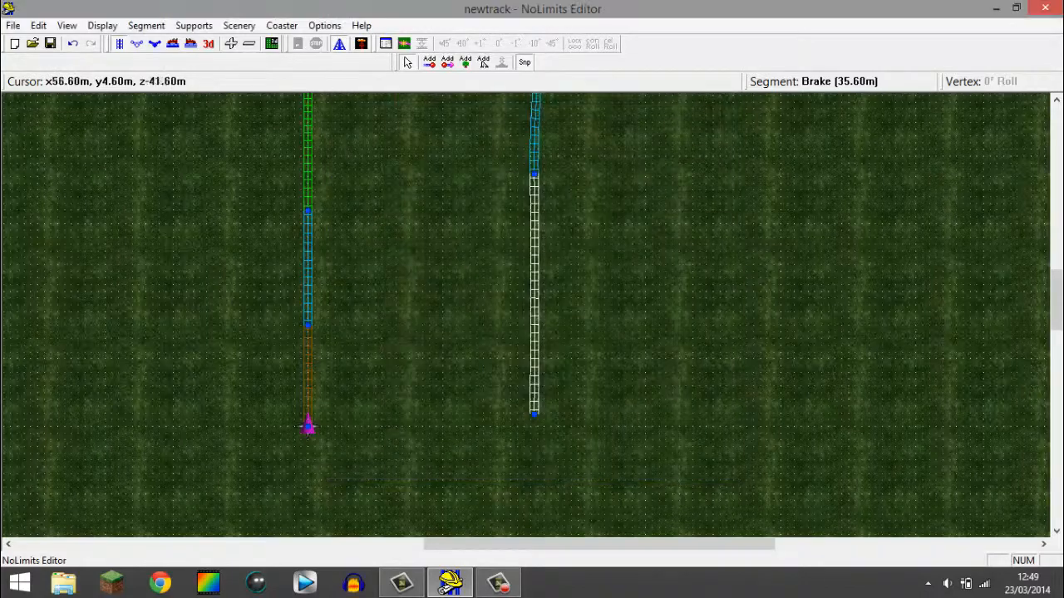
# - Review the speed and acceleration settings of the lift hill segment
pyautogui.rightClick(534, 372)
pyautogui.click(583, 245)
pyautogui.scroll(1, 512, 426)
pyautogui.scroll(-2, 486, 372)
pyautogui.moveTo(428, 277); pyautogui.dragTo(516, 453, button='right')
pyautogui.doubleClick(424, 295)
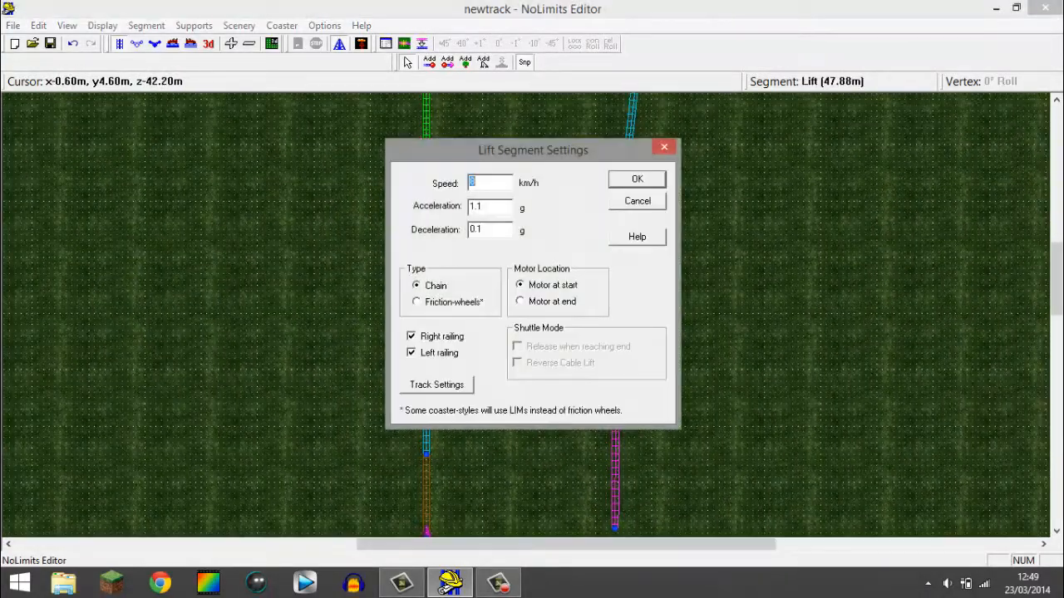
pyautogui.press('Return')
# - Open the settings of the station segment
pyautogui.moveTo(578, 407); pyautogui.dragTo(553, 329, button='right')
pyautogui.click(552, 328)
pyautogui.moveTo(542, 399); pyautogui.dragTo(538, 296, button='right')
pyautogui.scroll(1, 532, 327)
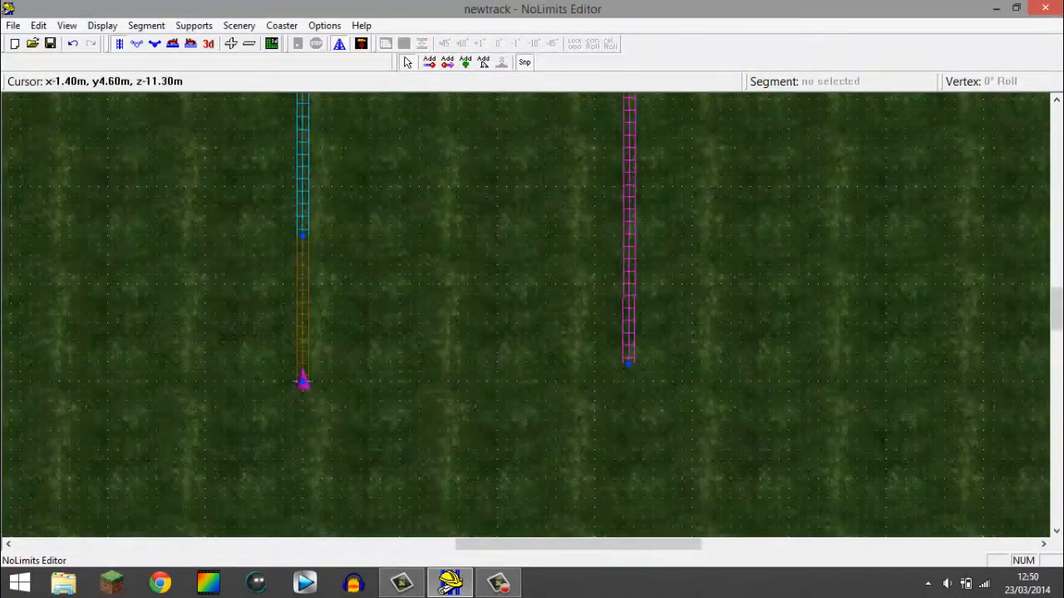
pyautogui.doubleClick(302, 326)
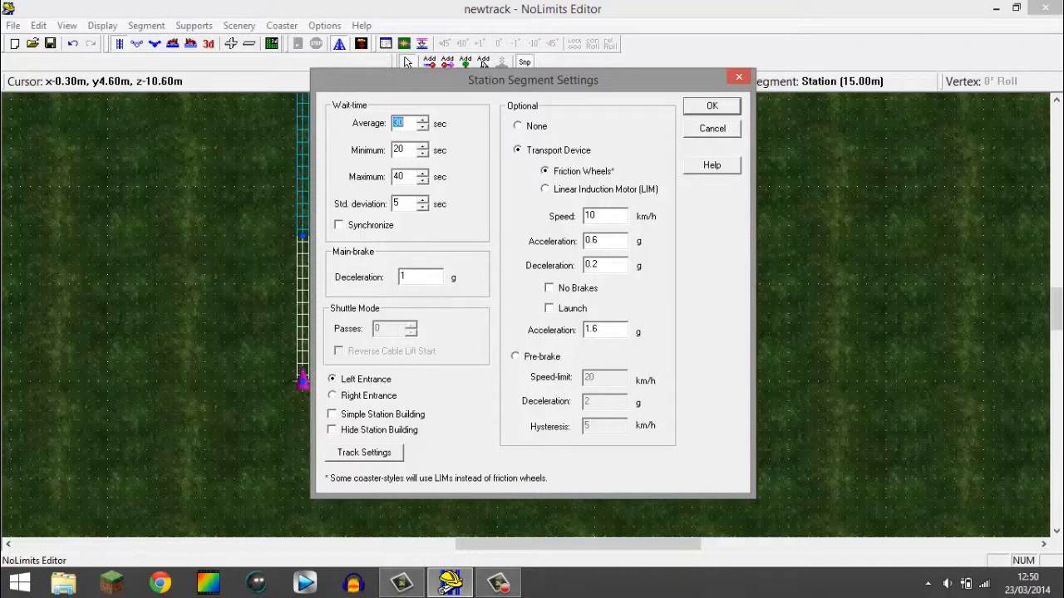